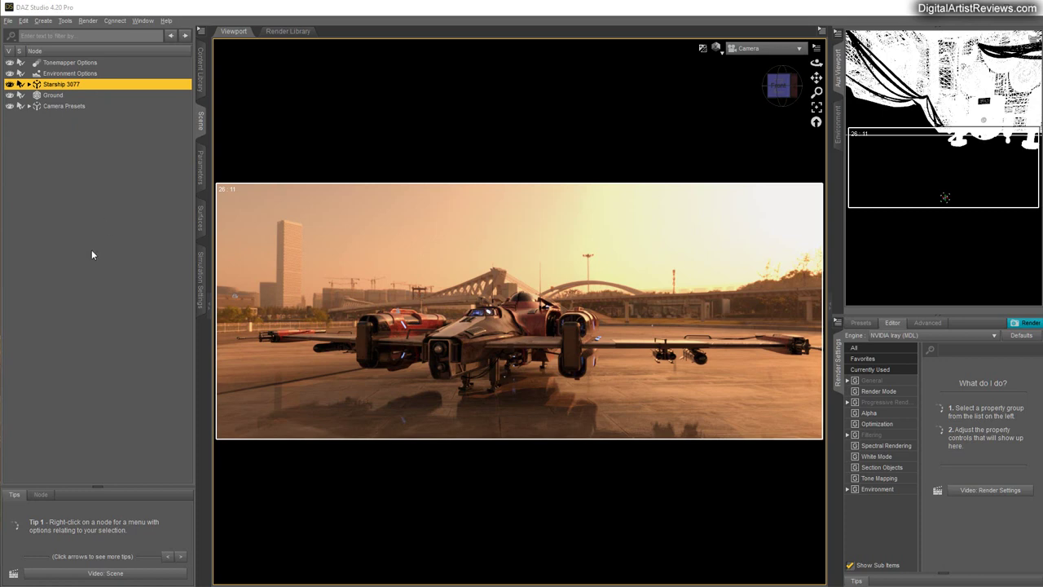
Create a node instance of Starship 3077 with default settings and move it to about 2103 on Y and -2846 on Z
left_click(28, 85)
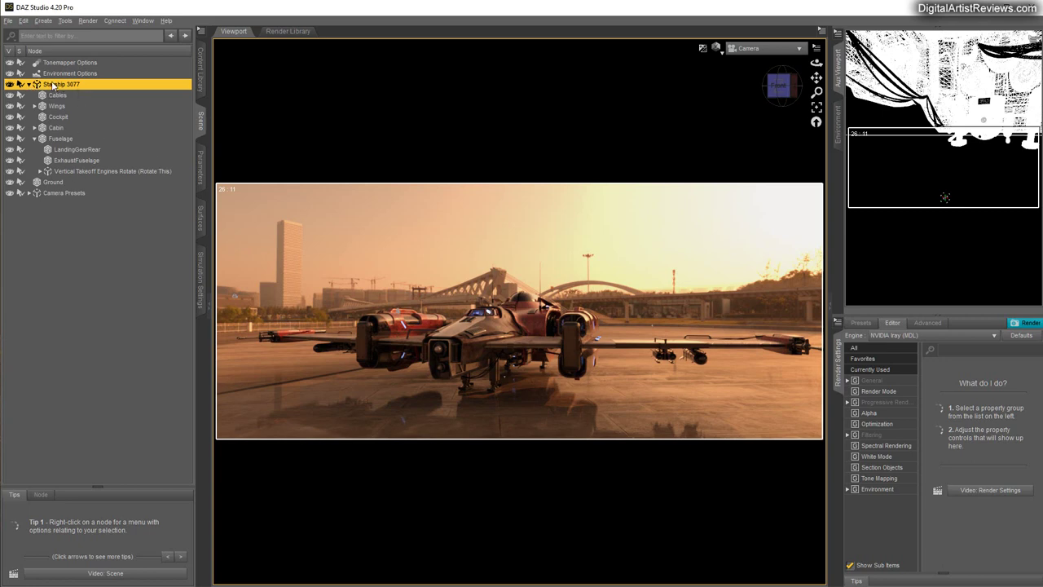
left_click(42, 21)
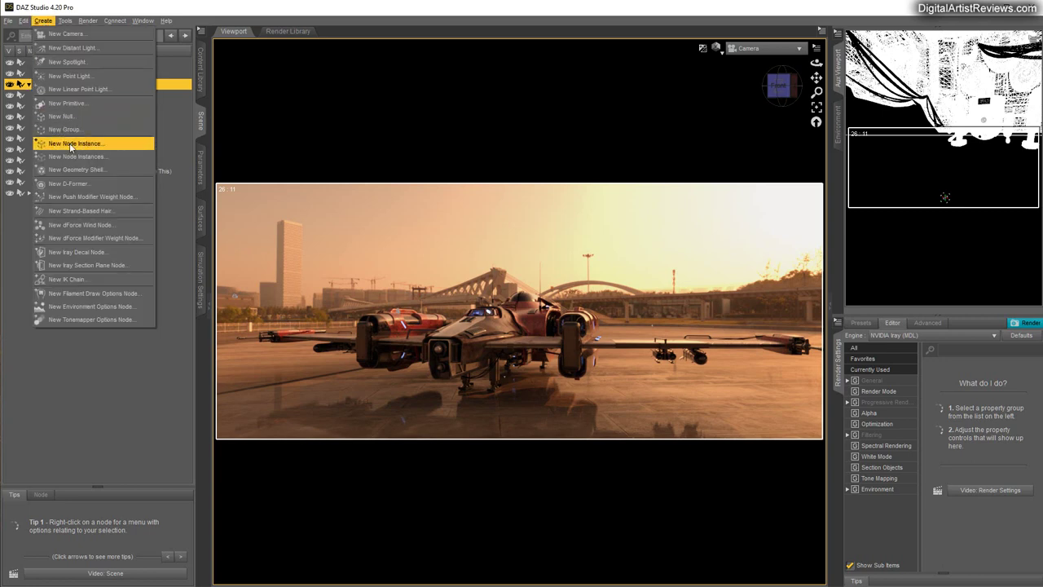
left_click(67, 145)
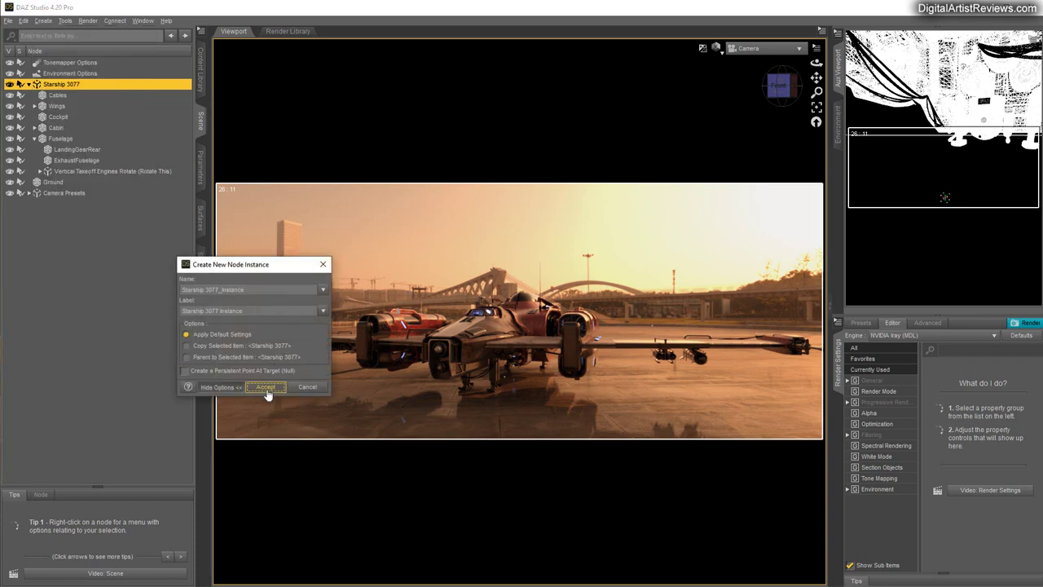
left_click(264, 387)
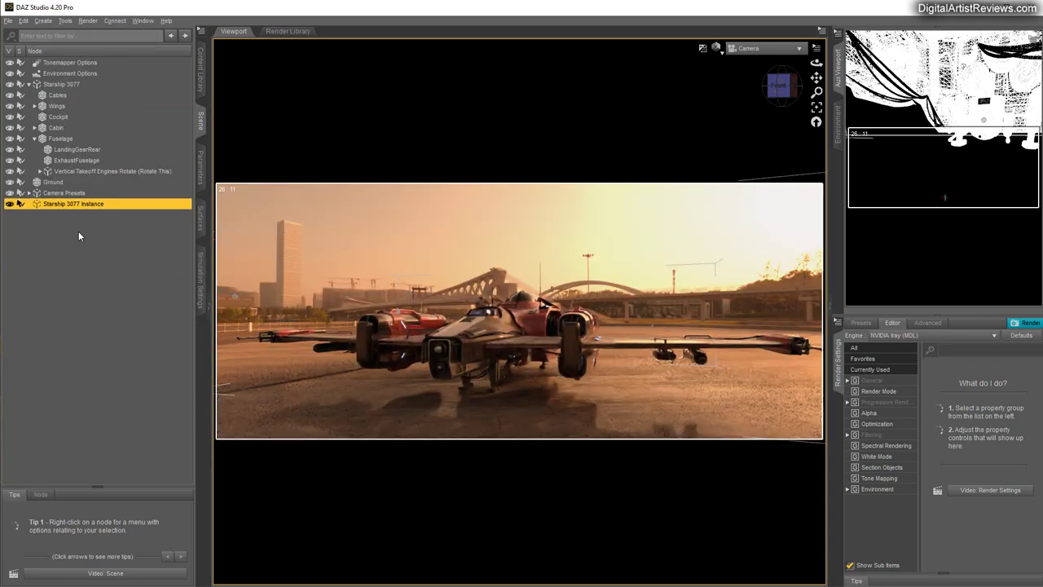
left_click(202, 171)
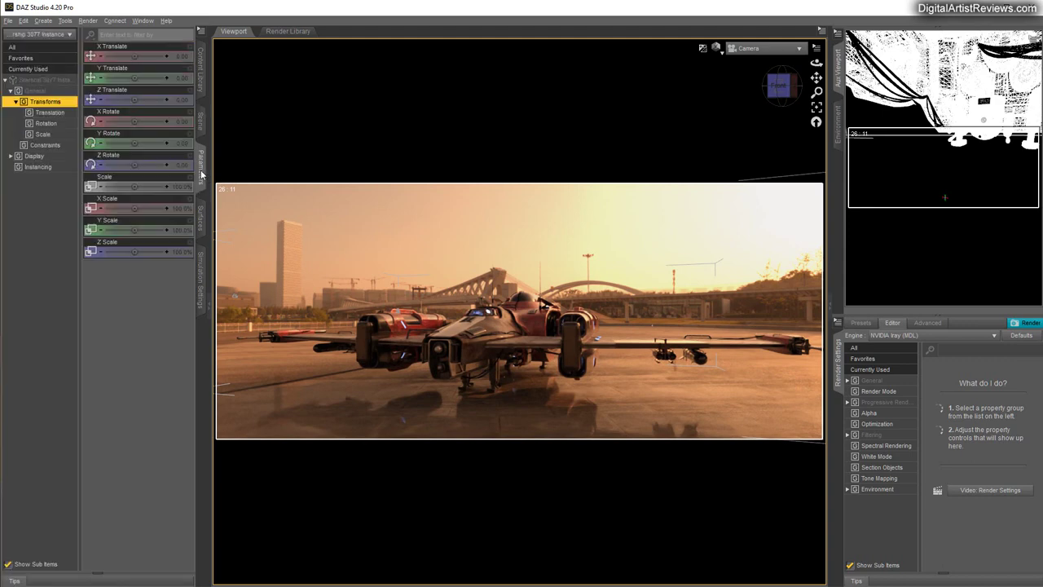
left_click_drag(134, 99, 178, 83)
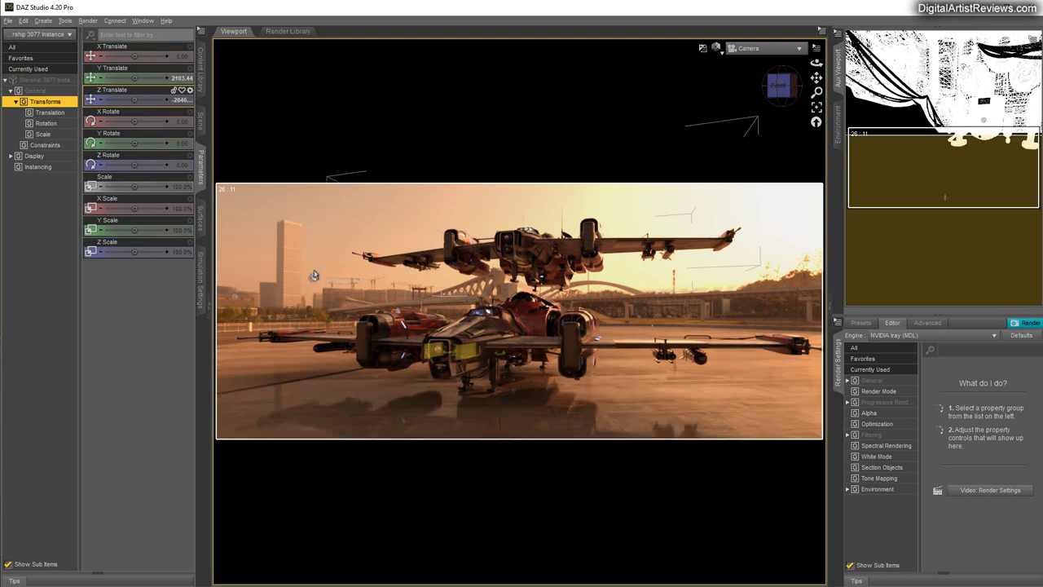
Try the Vertical Takeoff Engine Rotation at about -75 and 100, and set it to -110
left_click(200, 121)
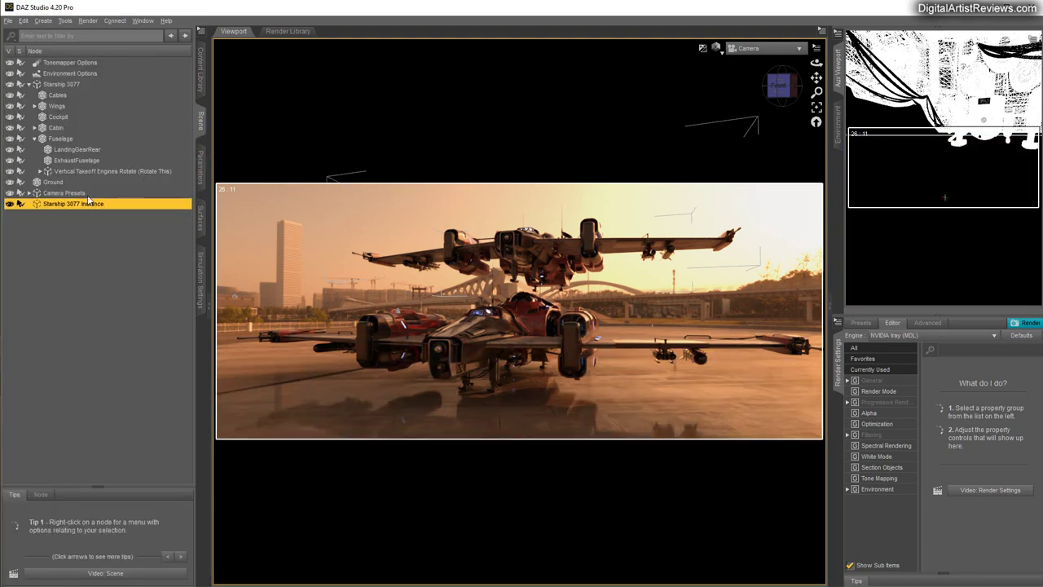
left_click(79, 170)
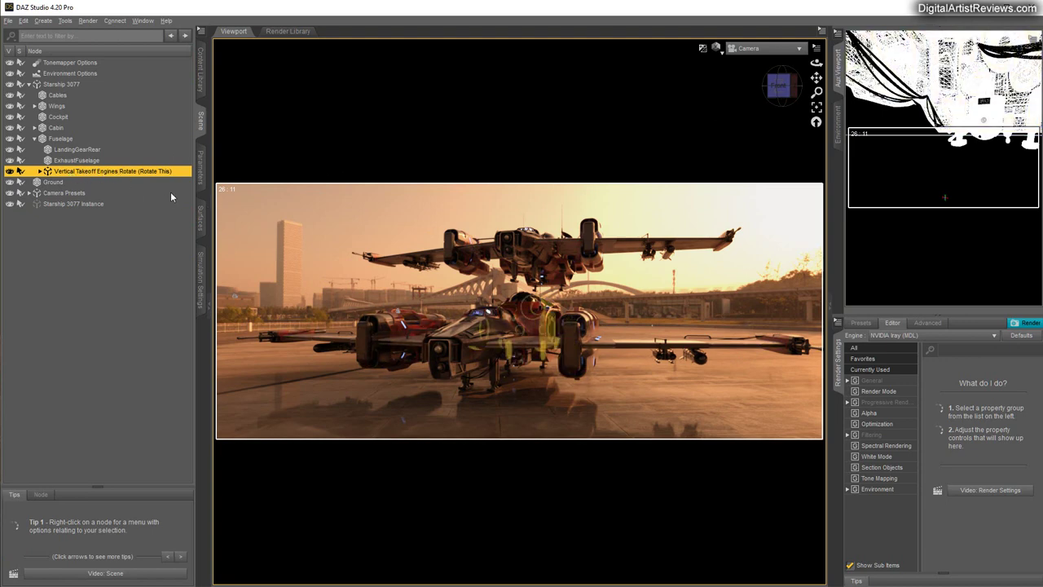
left_click(198, 173)
left_click_drag(133, 55, 114, 55)
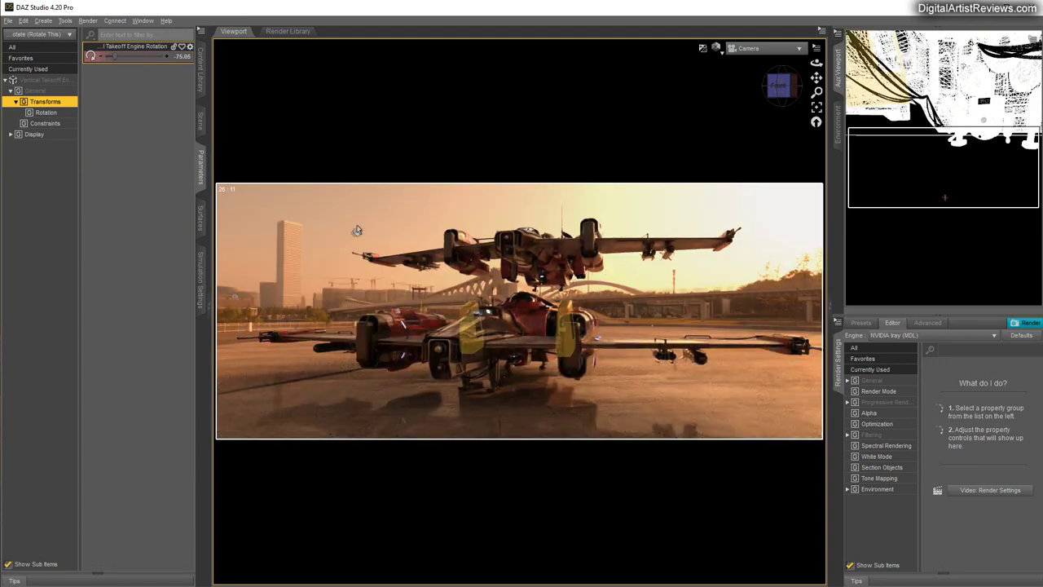
left_click_drag(115, 56, 160, 56)
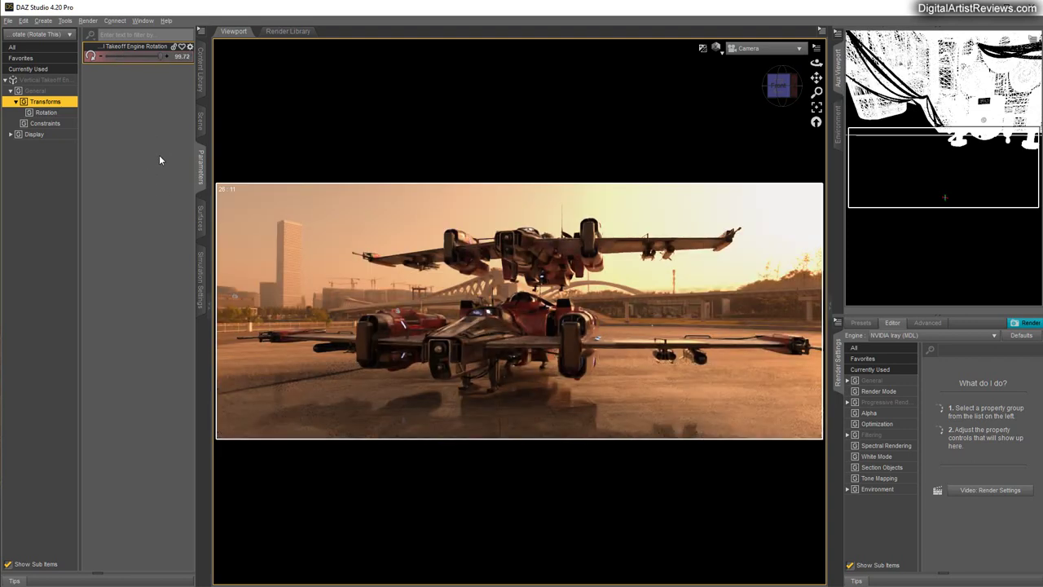
left_click_drag(159, 56, 104, 56)
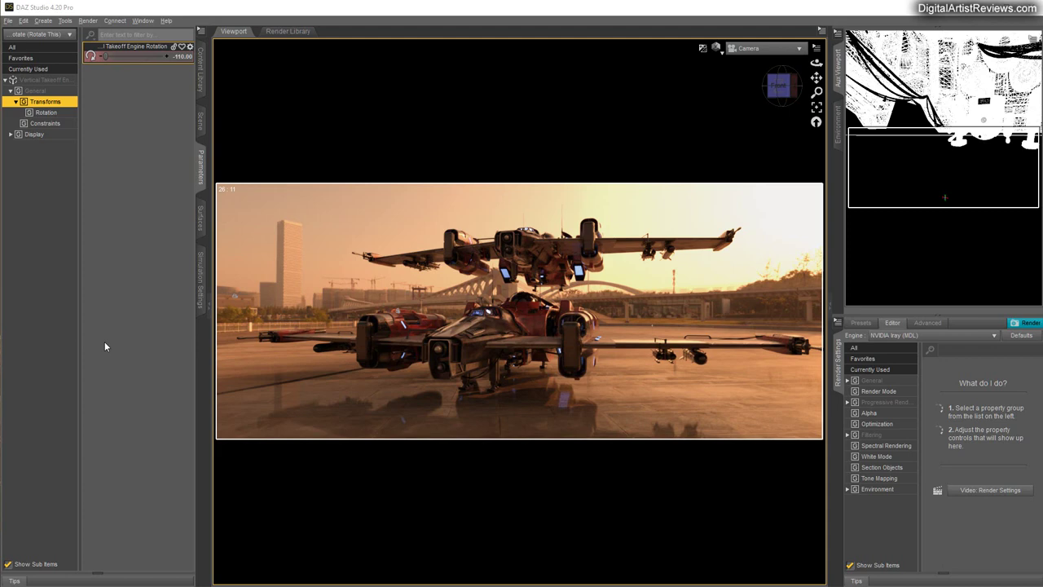
Delete the Starship 3077 instance from the scene
left_click(201, 122)
left_click(63, 205)
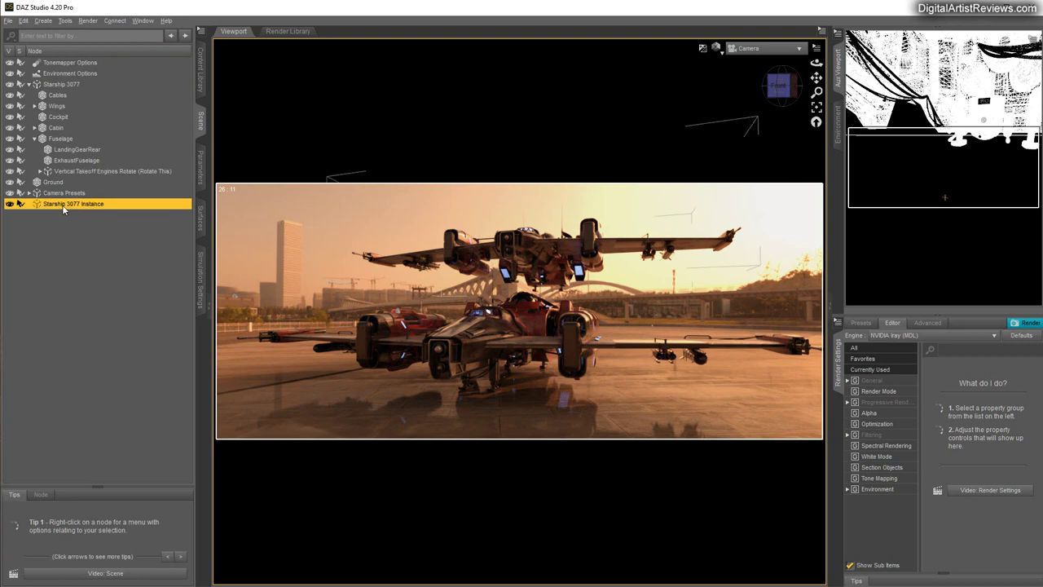
key("Delete")
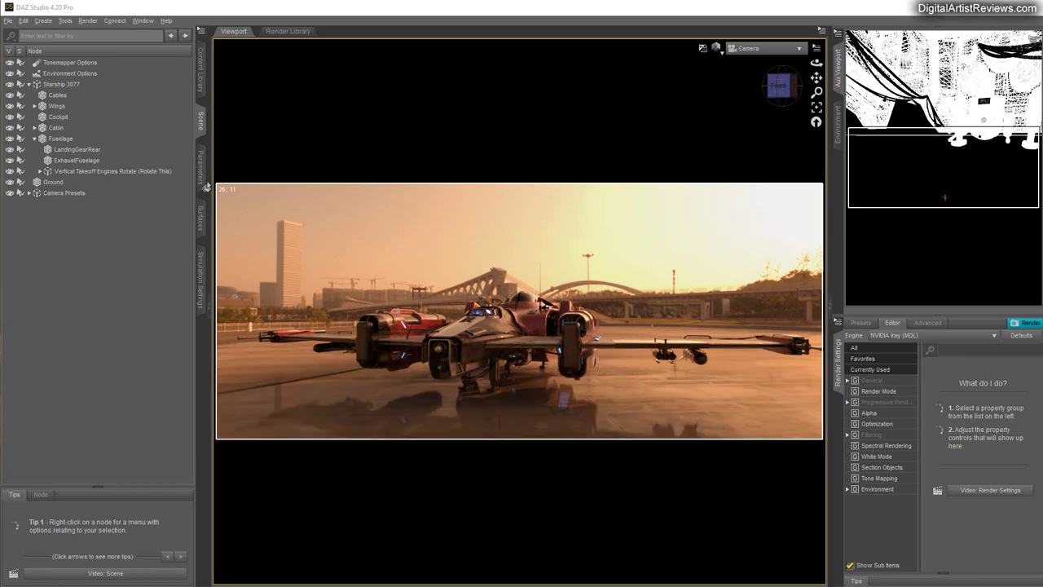
Raise the original Starship 3077 off the ground to a Y translation of about 1348
left_click(50, 87)
left_click(200, 167)
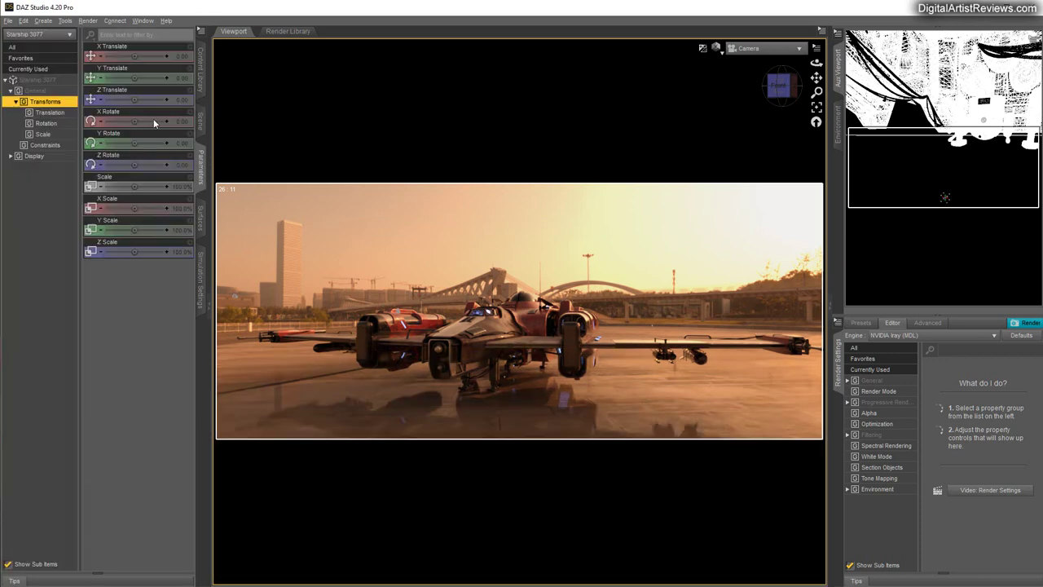
left_click_drag(144, 77, 156, 77)
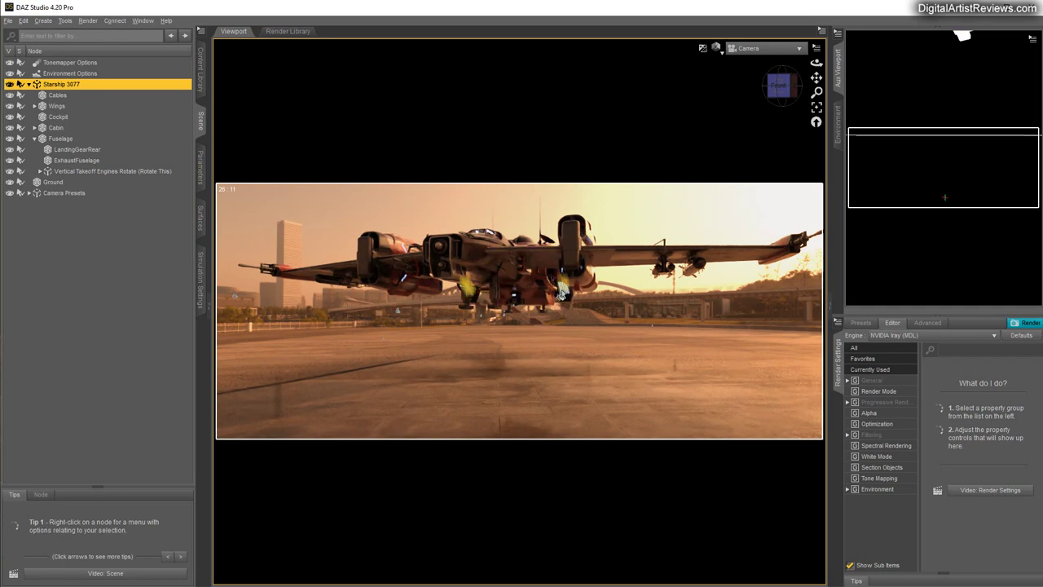
Set the starship's Vertical Takeoff Engine Rotation to 0
left_click(65, 170)
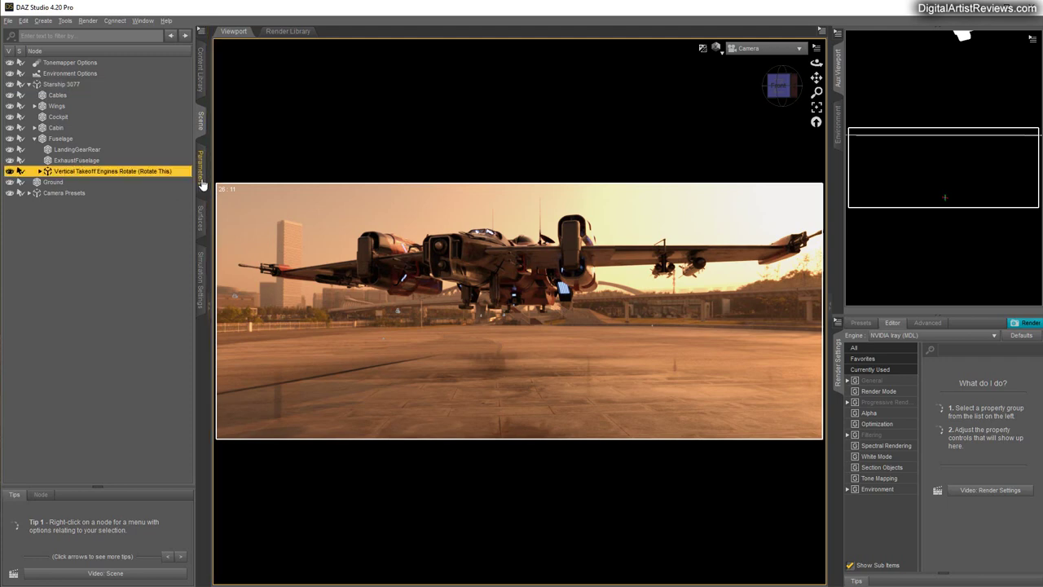
left_click(202, 167)
left_click(180, 59)
type("0")
key("Return")
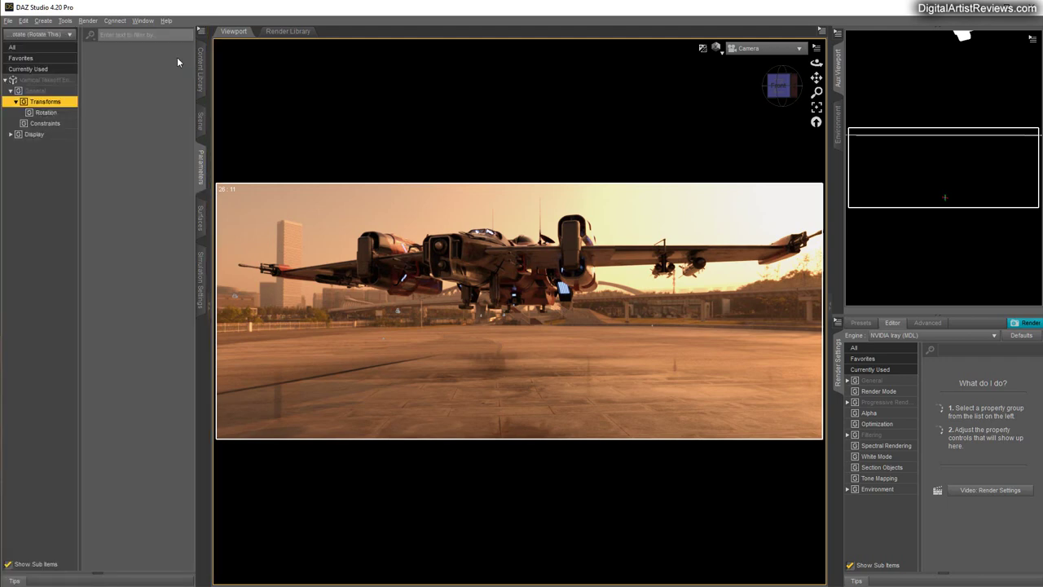
Retract the starship's rear landing gear under the fuselage
left_click(202, 124)
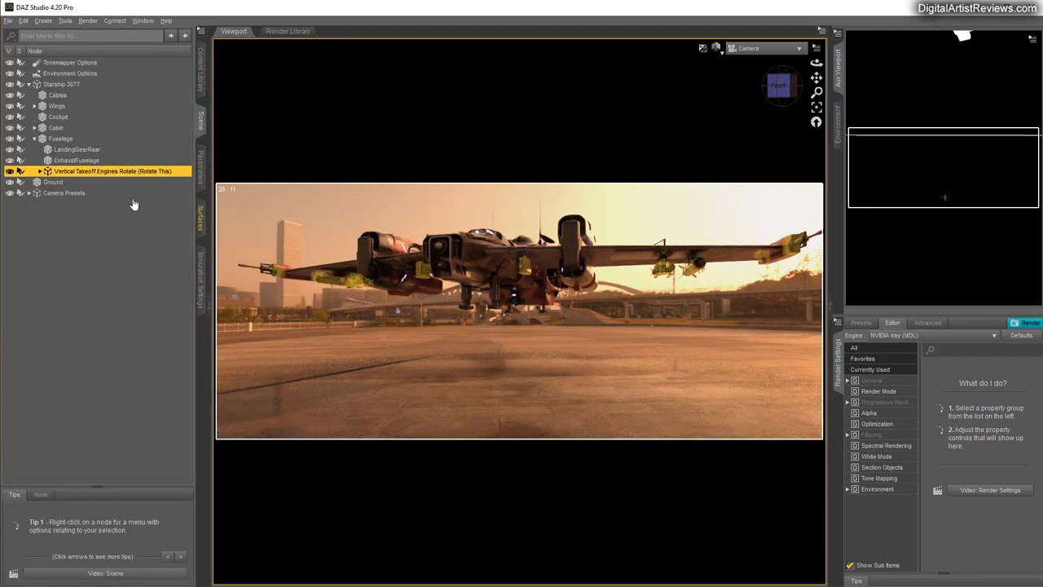
left_click(76, 150)
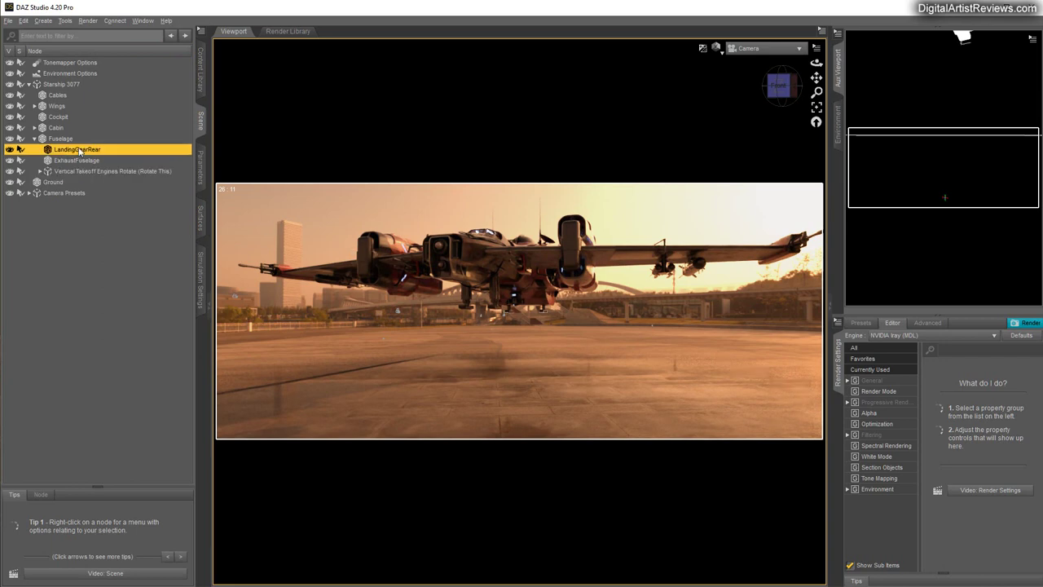
left_click(202, 167)
left_click_drag(101, 56, 122, 56)
Retract the front landing gear under the cabin to a value of 510
left_click(34, 106)
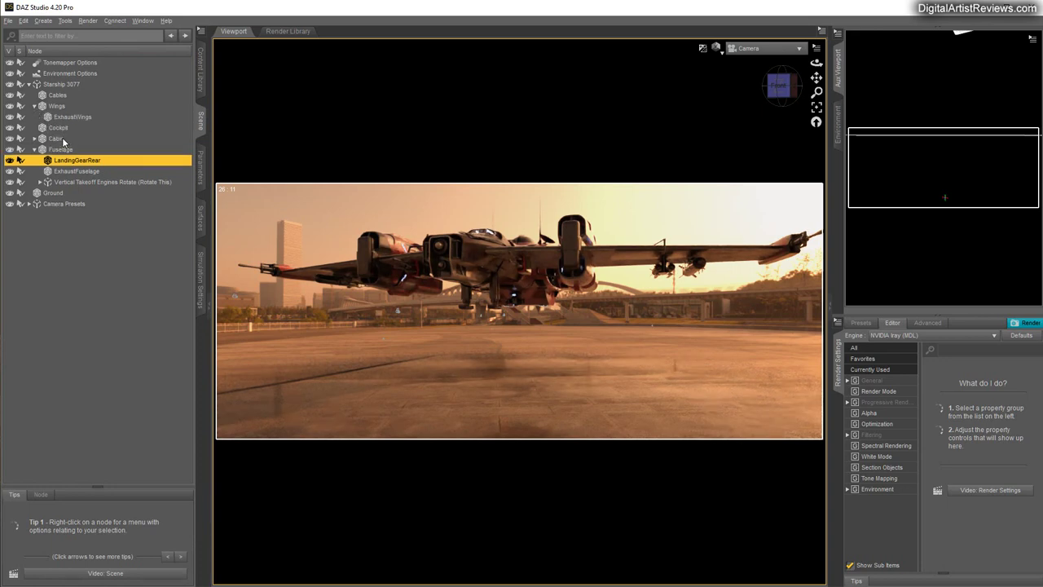
left_click(56, 138)
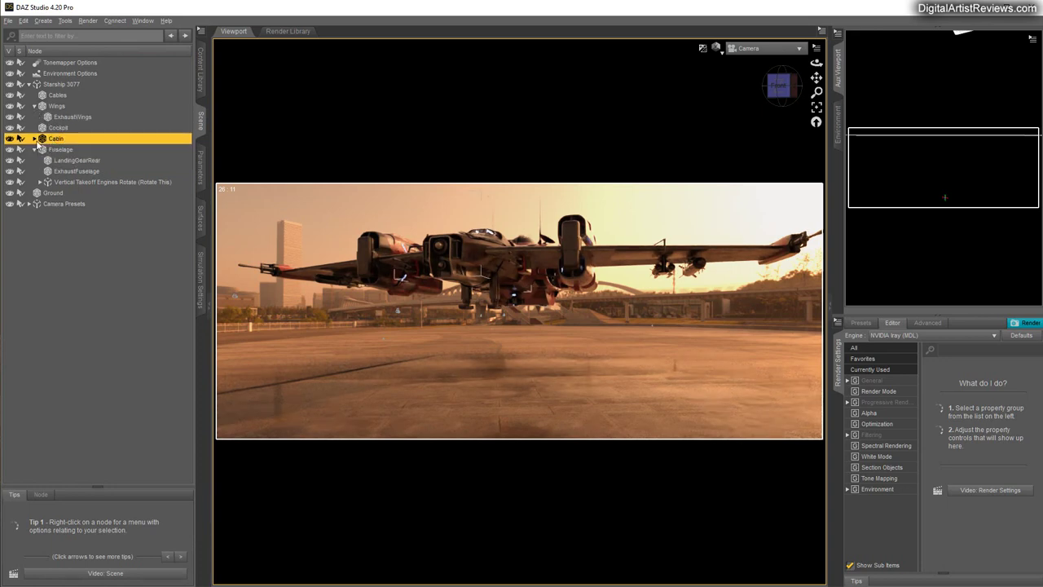
left_click(34, 139)
left_click(75, 150)
left_click(200, 167)
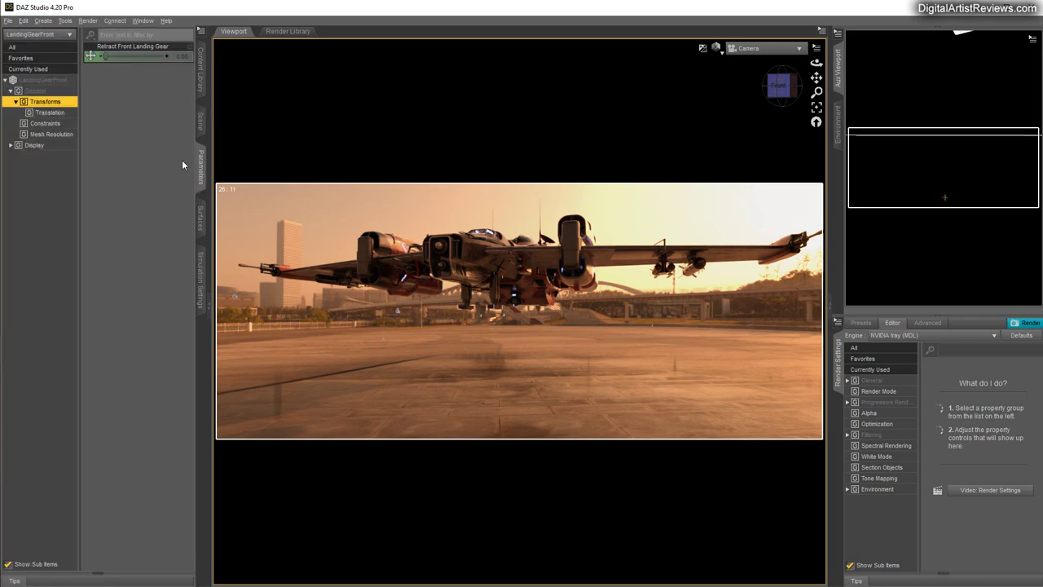
left_click_drag(103, 56, 228, 60)
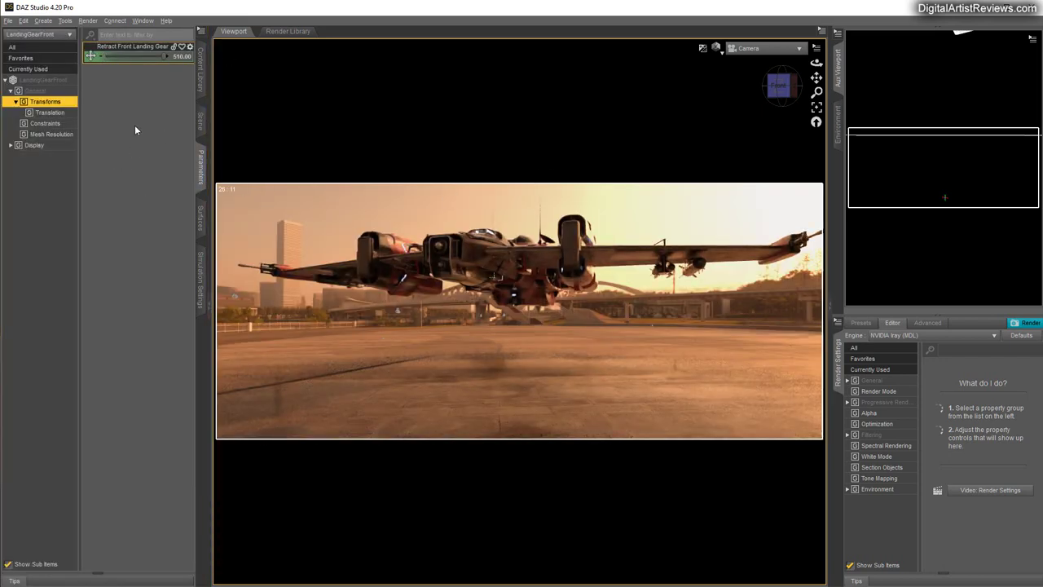
Move the whole Starship 3077 back to about -3346 on Z and up to about 2116 on Y
left_click(200, 120)
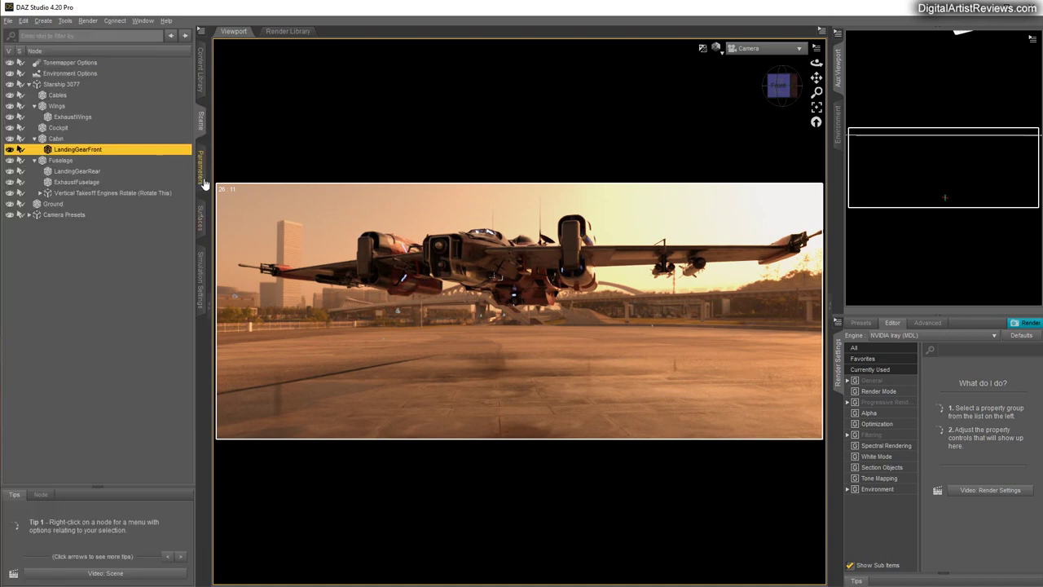
left_click(61, 84)
left_click(200, 163)
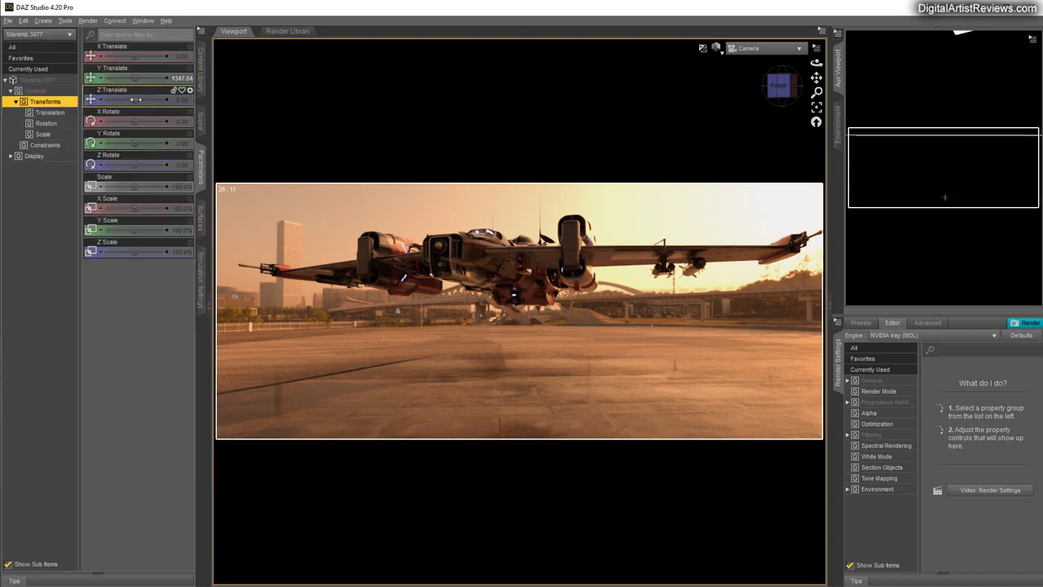
left_click_drag(123, 99, 112, 100)
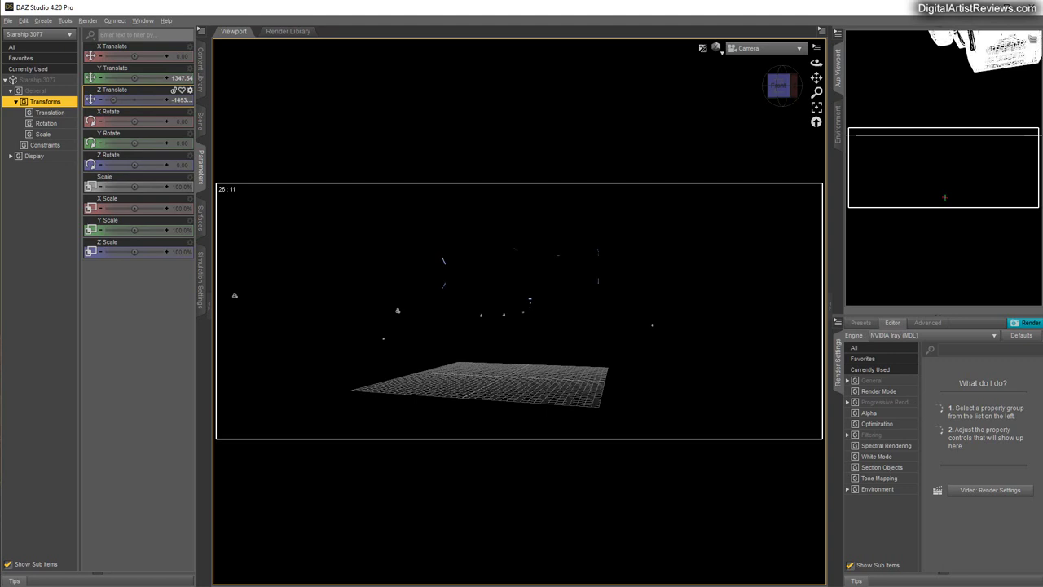
left_click_drag(113, 99, 159, 99)
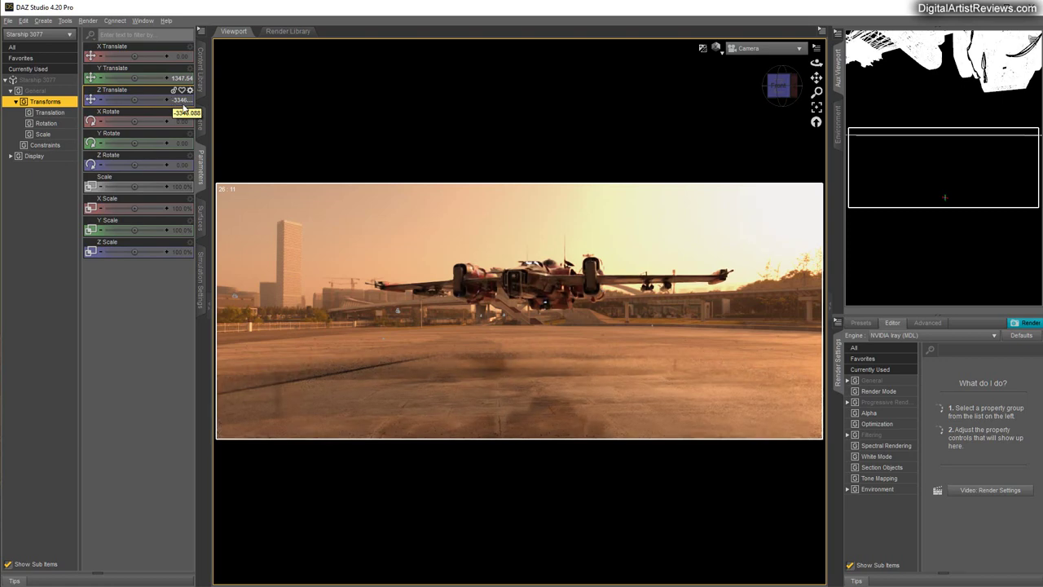
left_click_drag(135, 79, 138, 79)
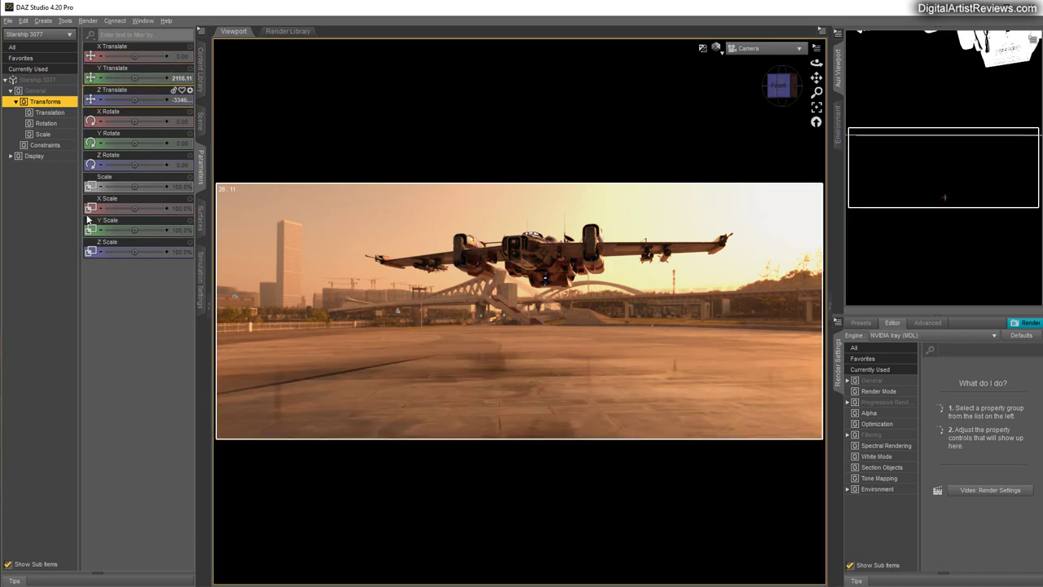
left_click(200, 121)
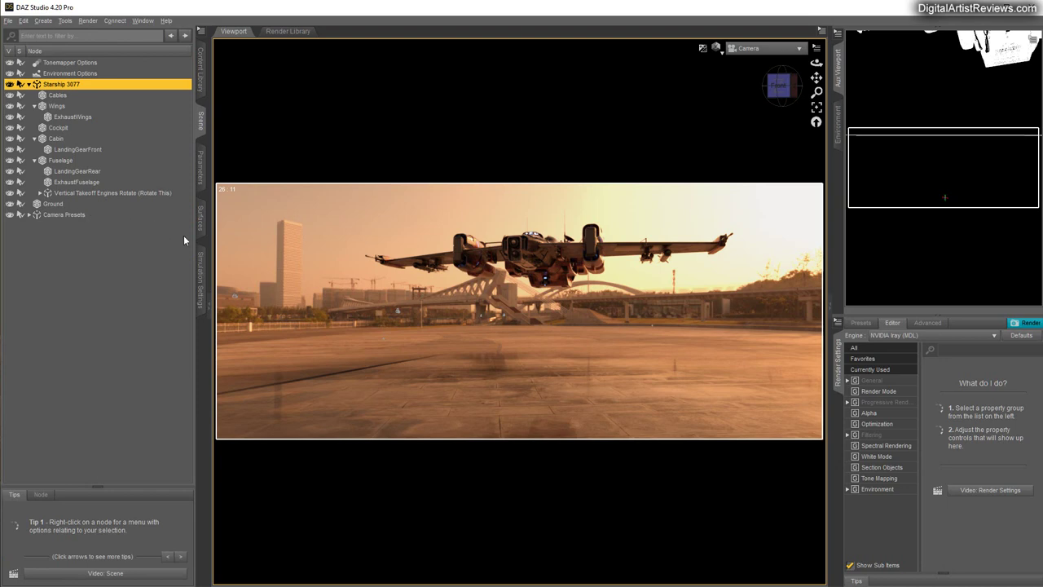
Check the background type in the viewport's environment settings, leaving it at None
left_click(839, 126)
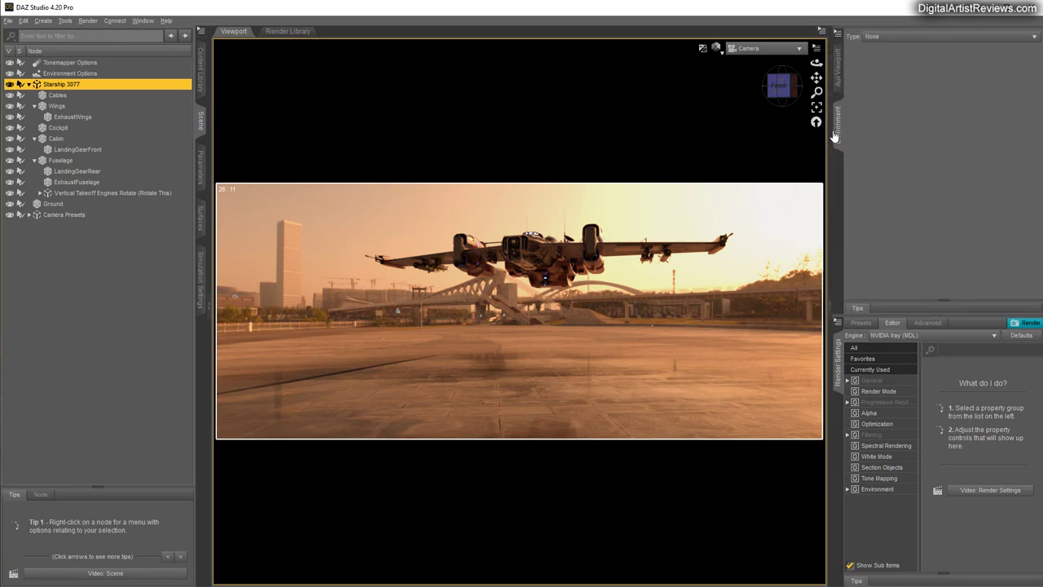
left_click(896, 39)
left_click(897, 55)
Turn off Draw Dome in the render environment settings and hide the Ground object
left_click(874, 490)
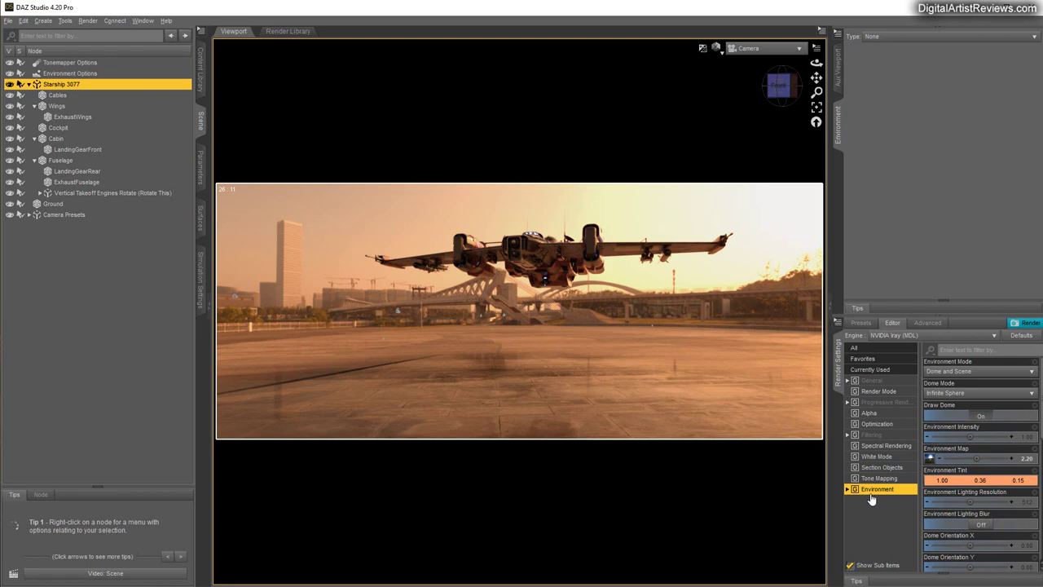
left_click(982, 417)
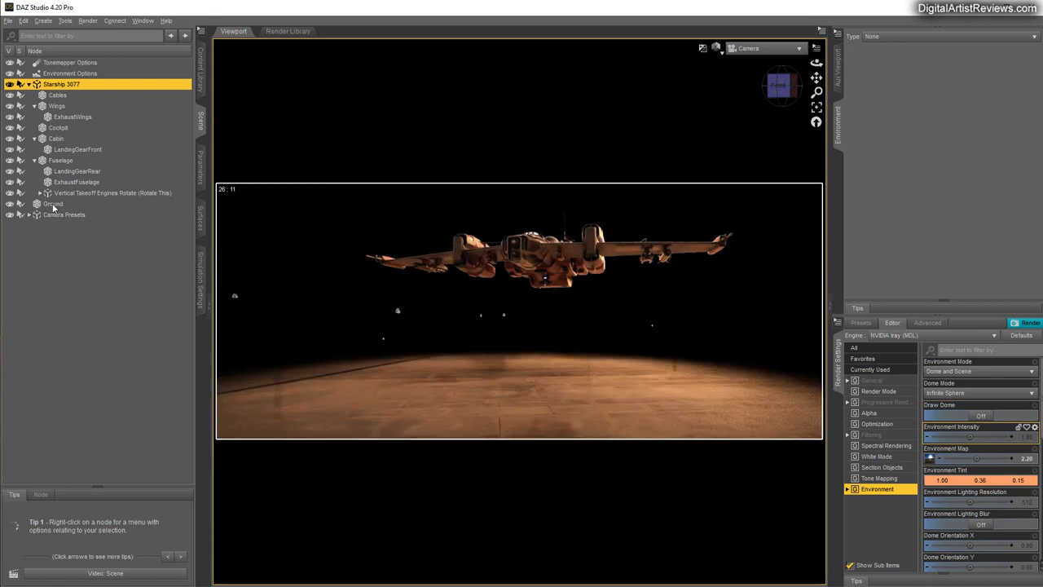
left_click(6, 205)
left_click(9, 204)
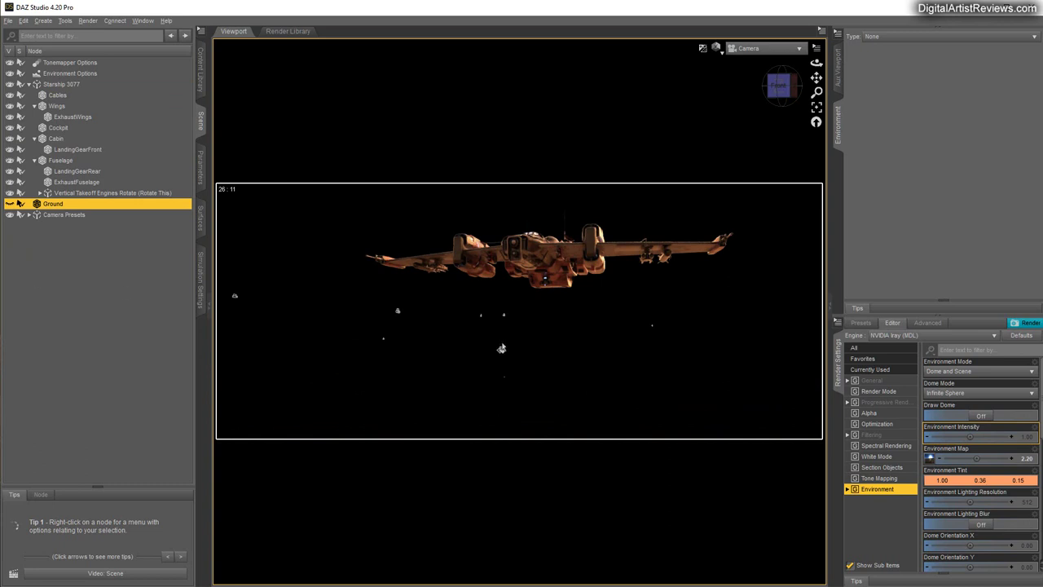
Set the render width to 1300 pixels and start rendering the starship on its own
left_click(872, 380)
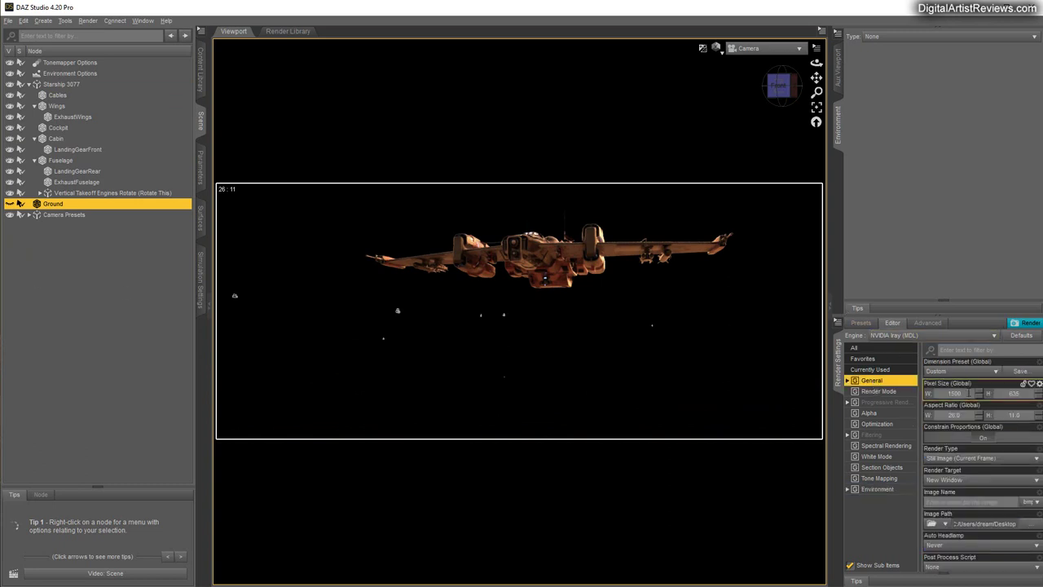
left_click_drag(967, 393, 863, 400)
type("1300")
left_click(1025, 323)
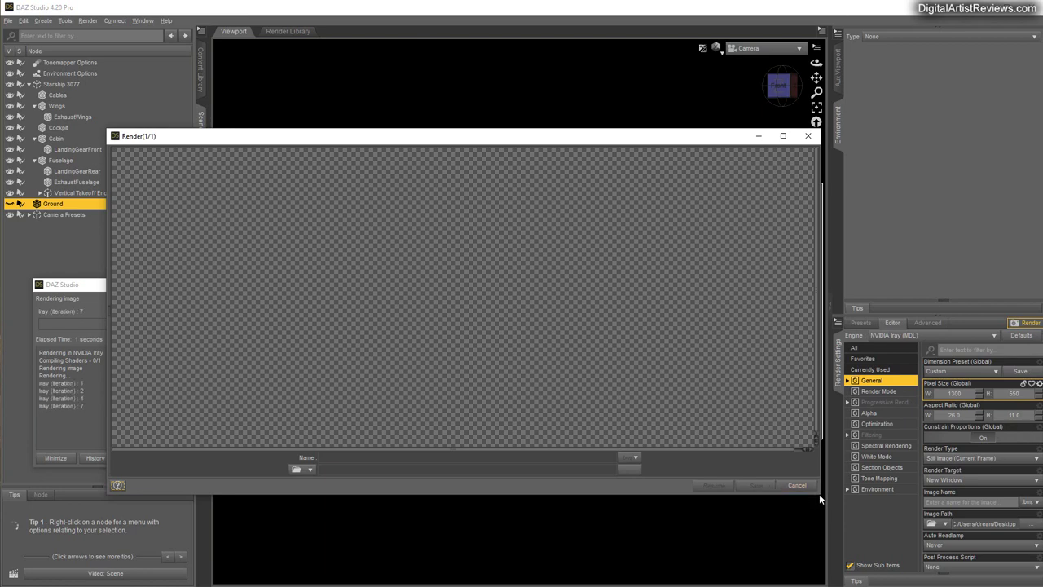
Enlarge and reposition the render window to inspect the whole starship render, then close it
left_click_drag(819, 493, 931, 547)
left_click_drag(426, 138, 538, 115)
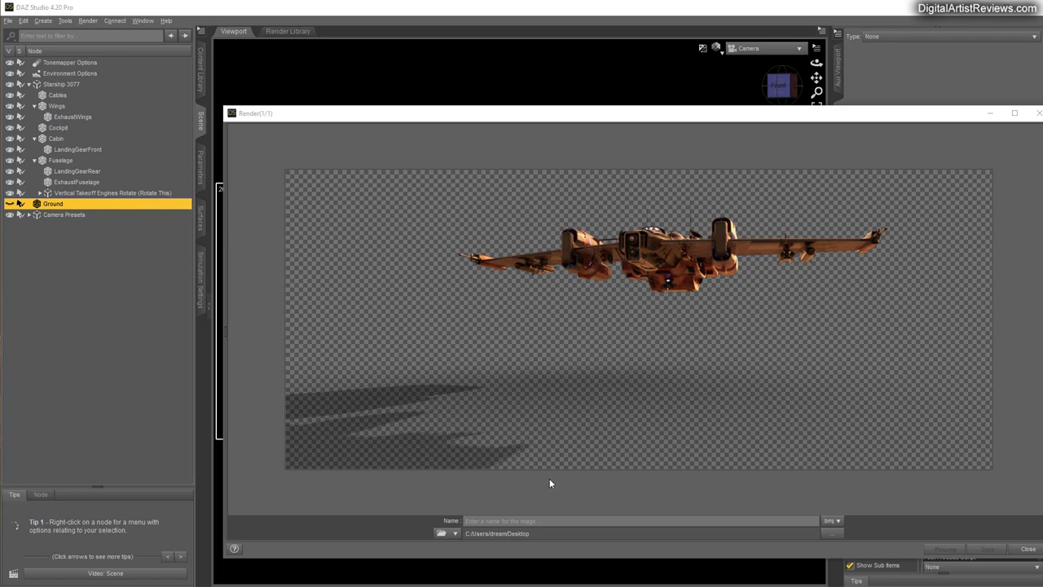
left_click(1027, 548)
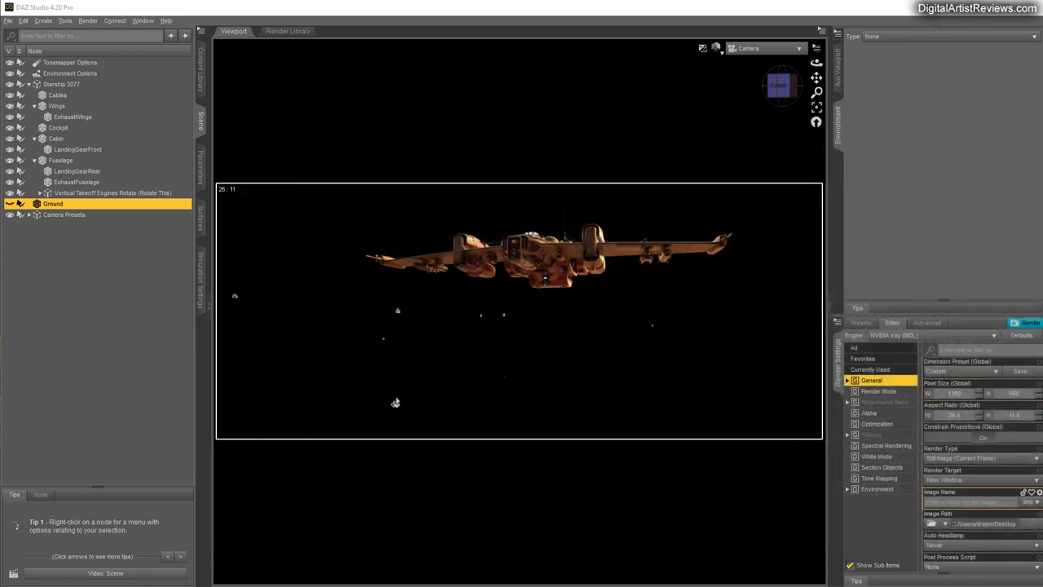
Turn off Draw Ground in the render environment settings and render the starship again
left_click(872, 488)
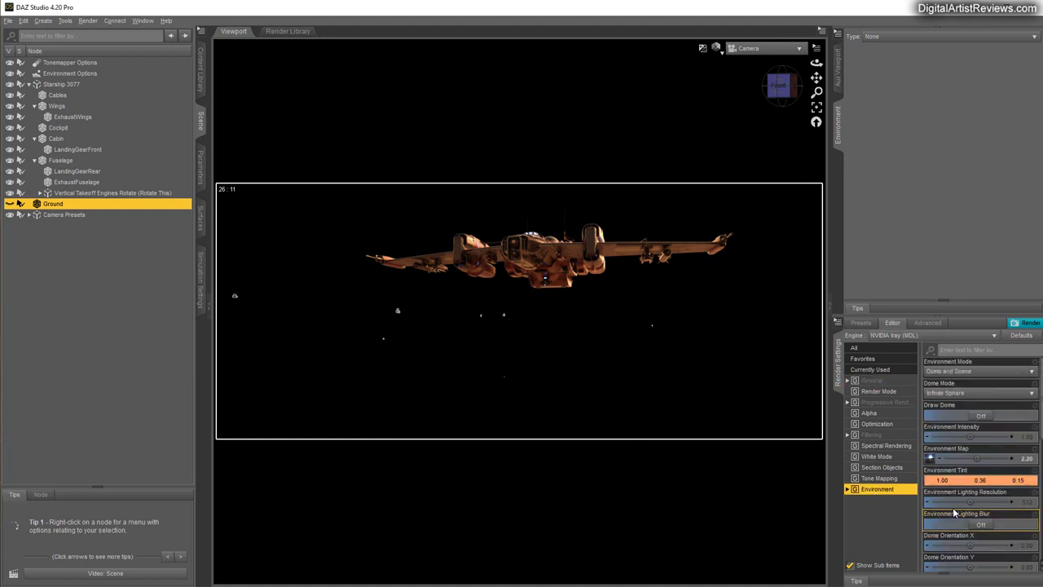
scroll(952, 507, "down", 5)
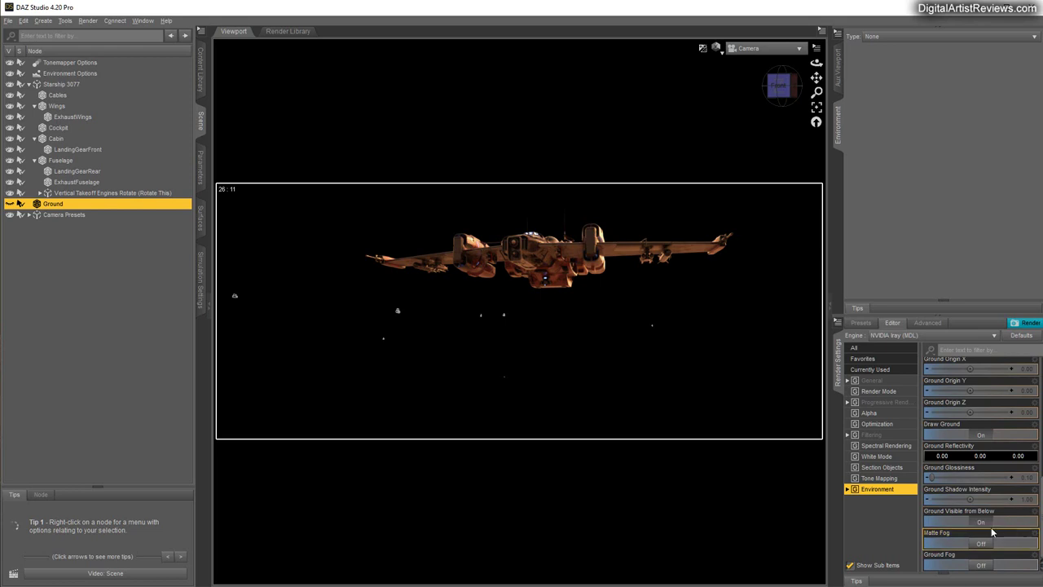
left_click(980, 434)
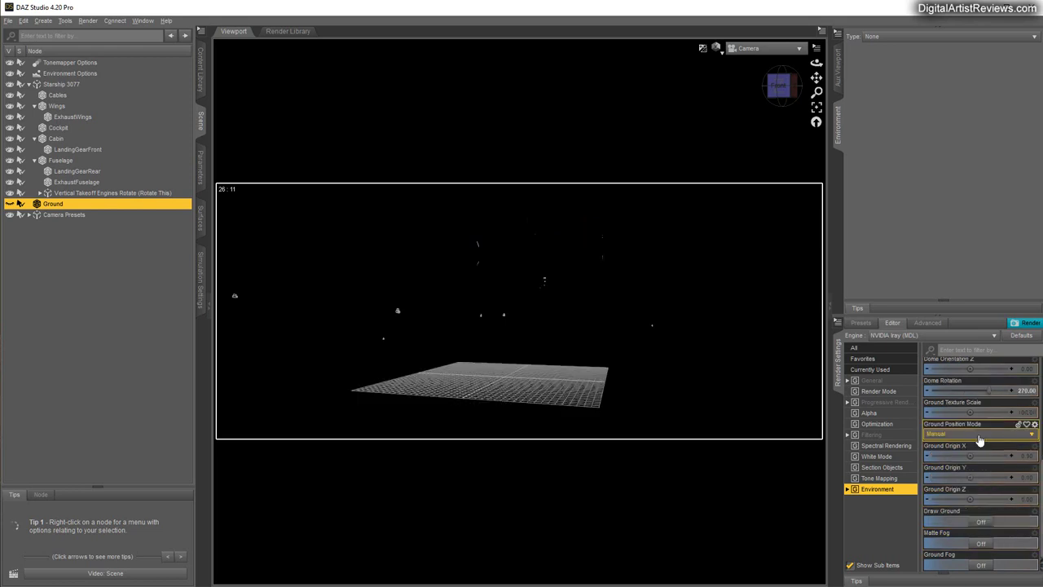
left_click(1024, 322)
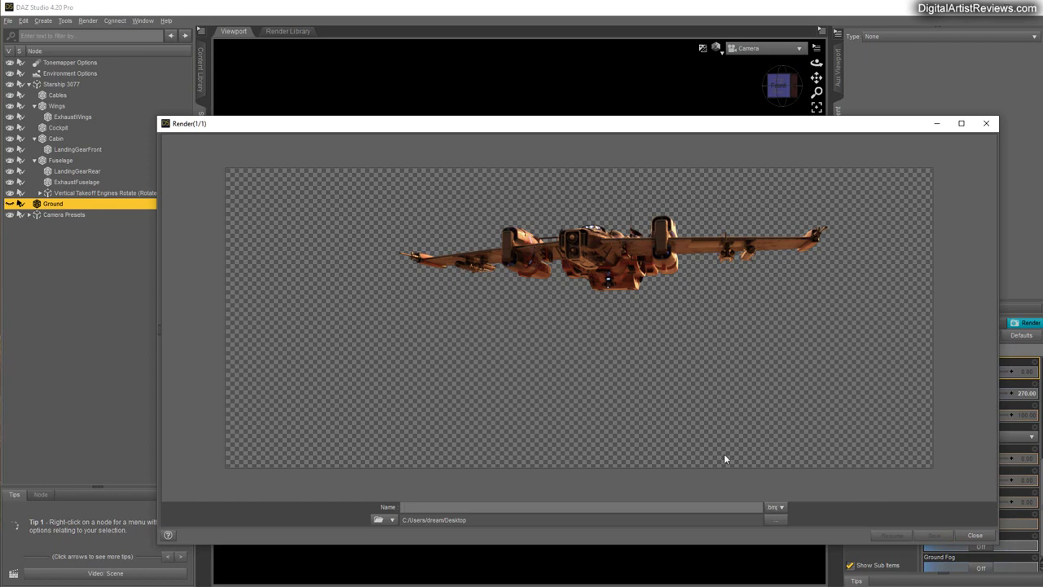
Save the last render as the PNG file Ship1 in the Ship Billboard folder
left_click(9, 21)
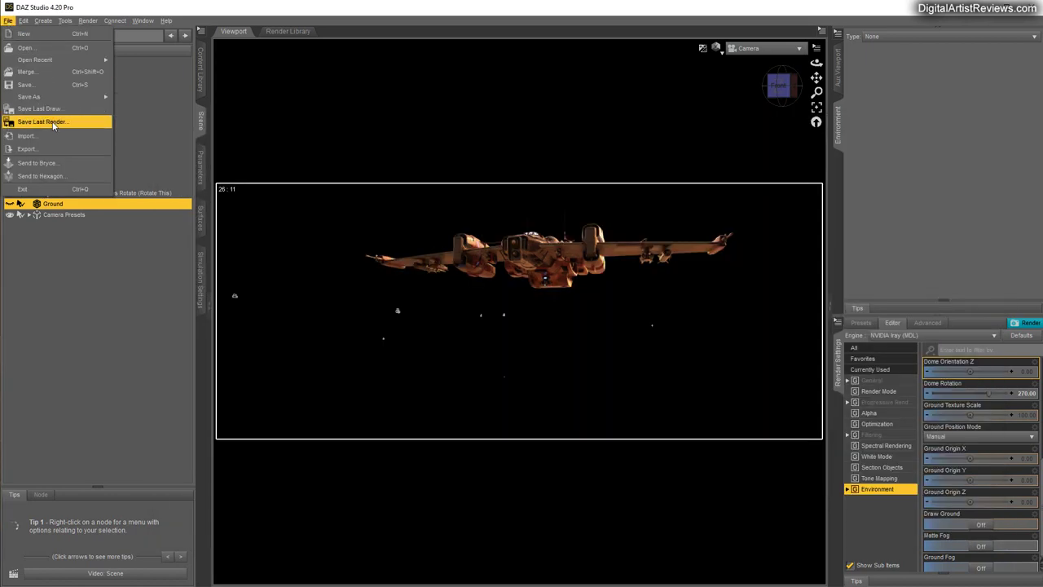
left_click(53, 122)
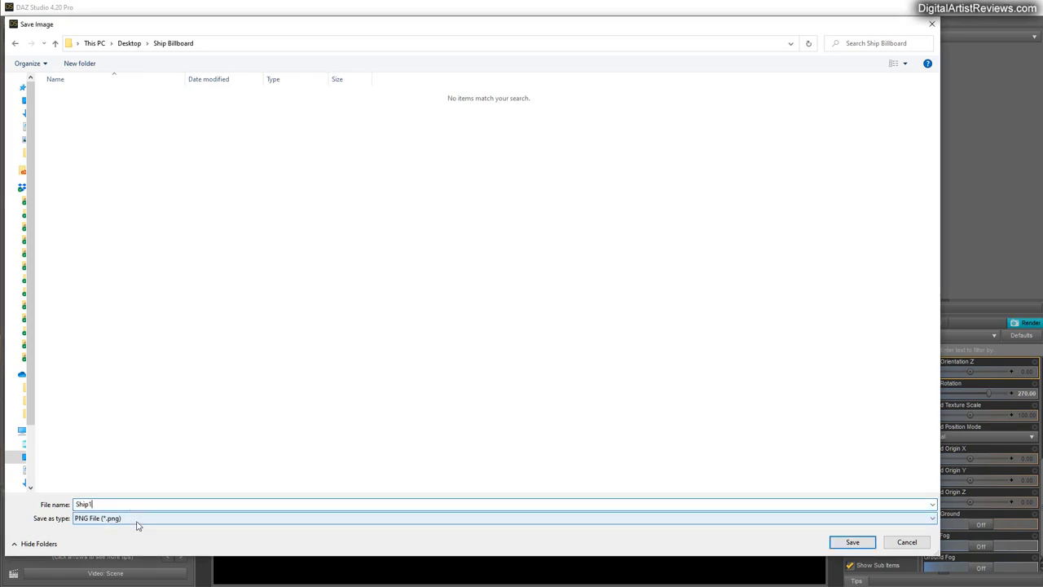
type("Ship1")
key("Return")
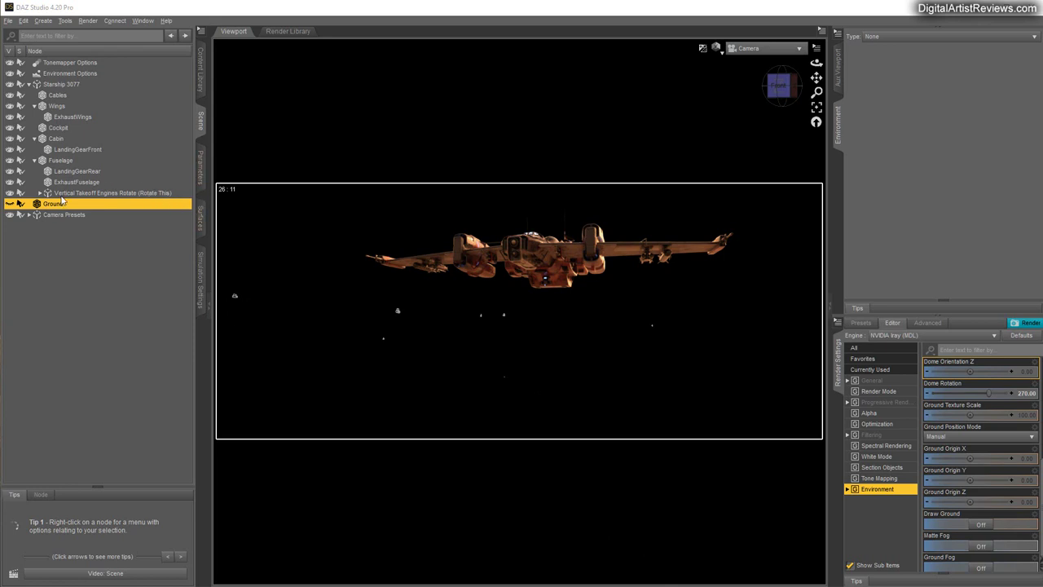
Move the whole Starship 3077 farther back by setting its Z Translate to about -6346
left_click(60, 85)
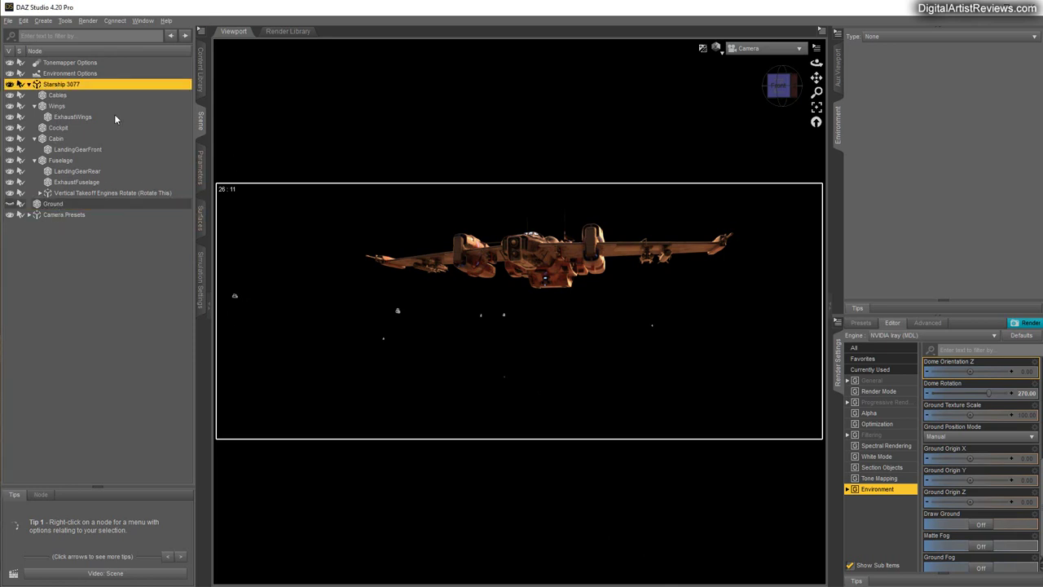
left_click(202, 170)
left_click(176, 107)
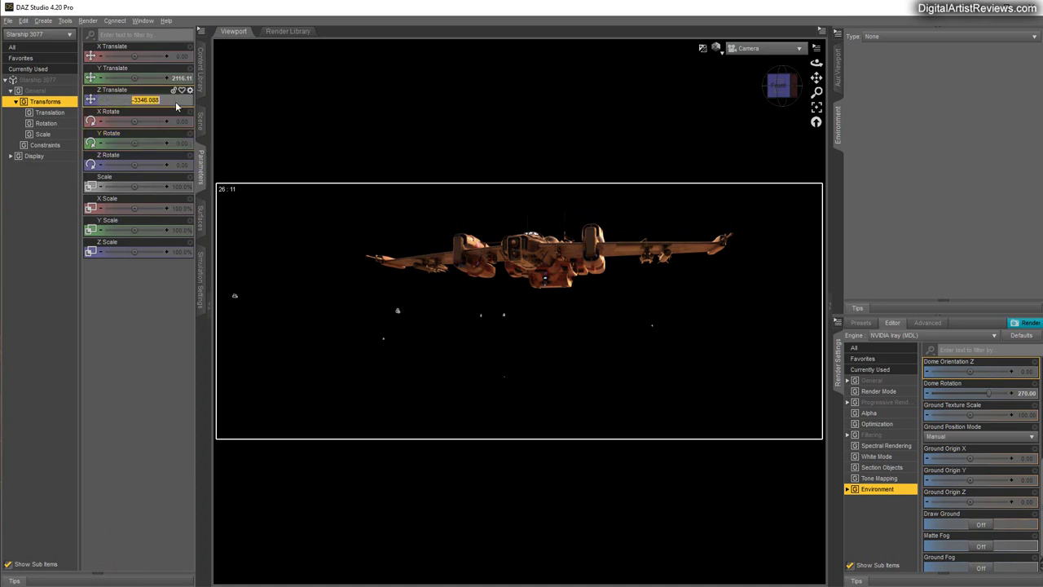
left_click(144, 100)
key("BackSpace")
key("Return")
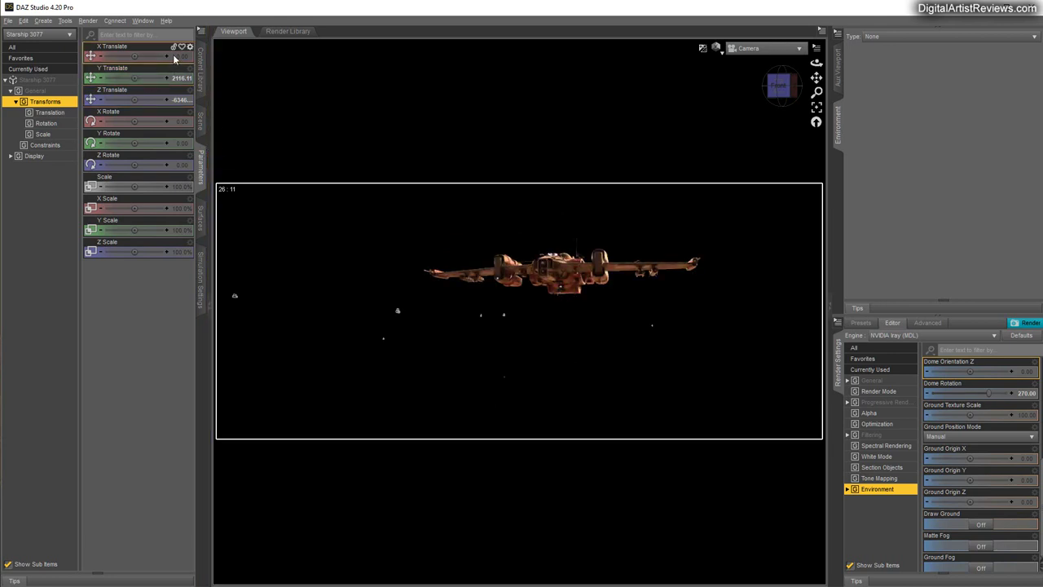
Set the starship's X Translate to -3000 and its Y Translate to 3000
left_click_drag(135, 55, 127, 55)
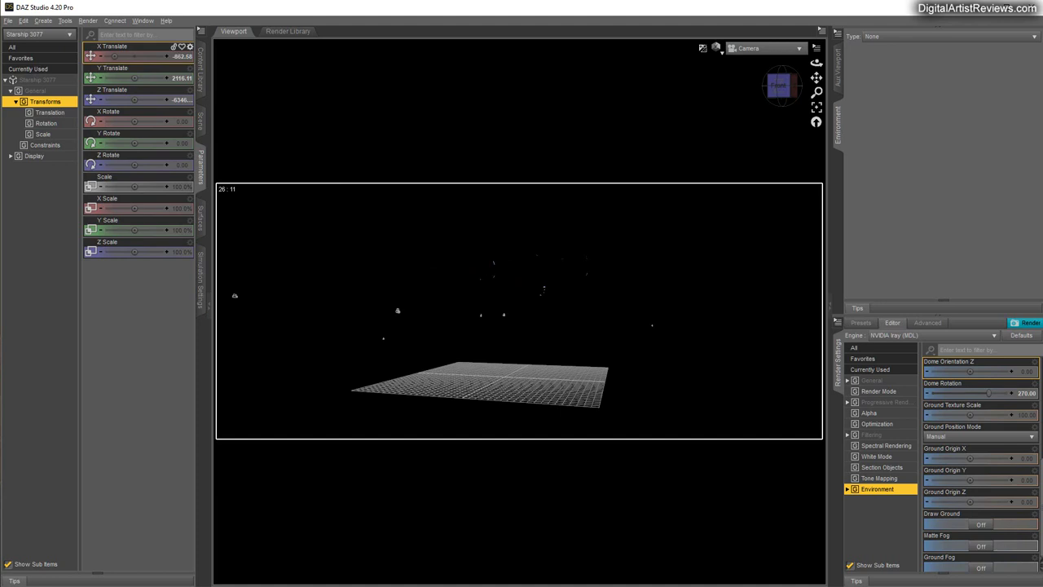
left_click(179, 56)
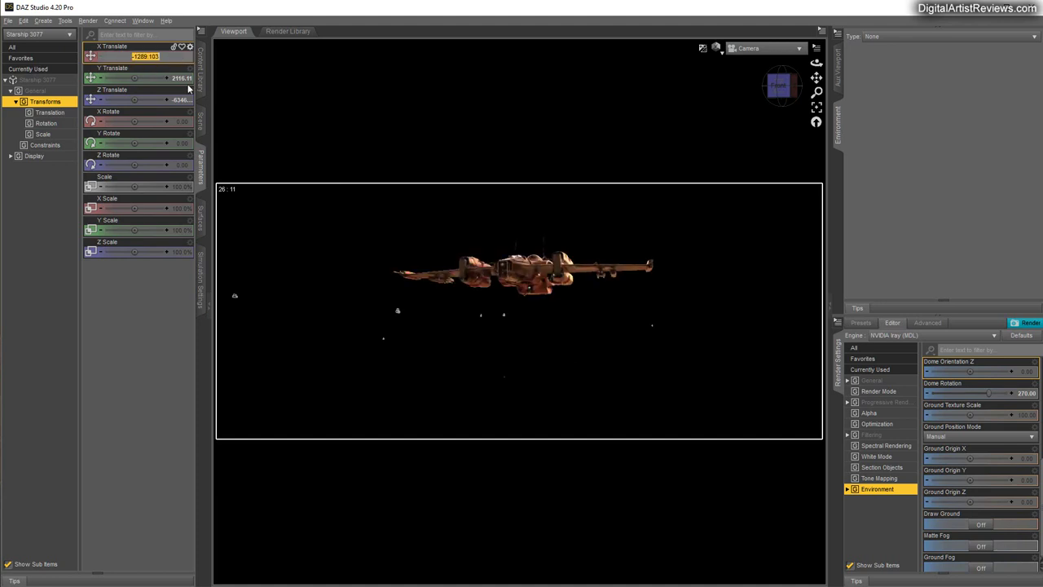
key("BackSpace")
key("Return")
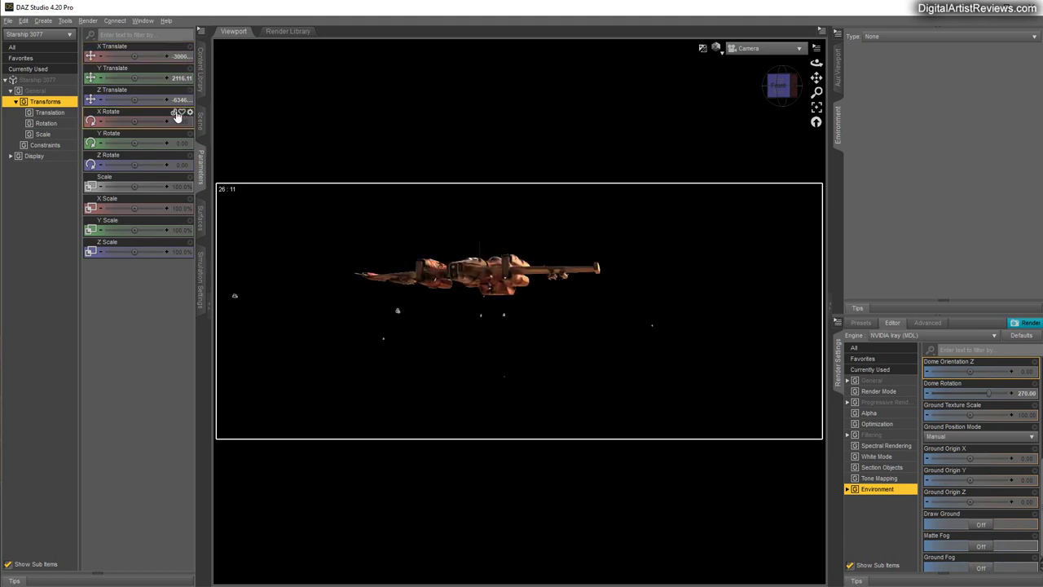
left_click(181, 77)
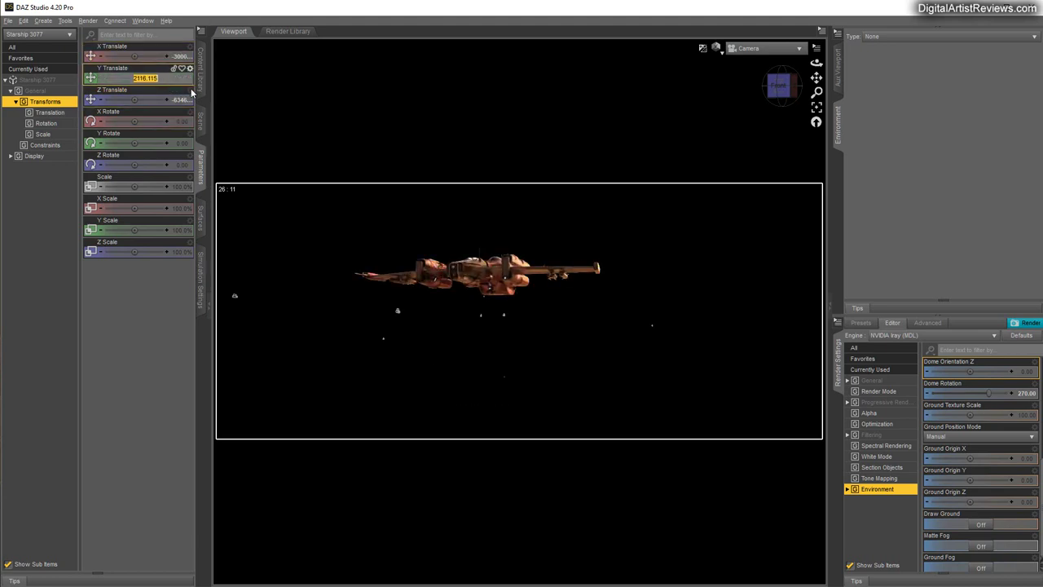
type("2000")
key("Return")
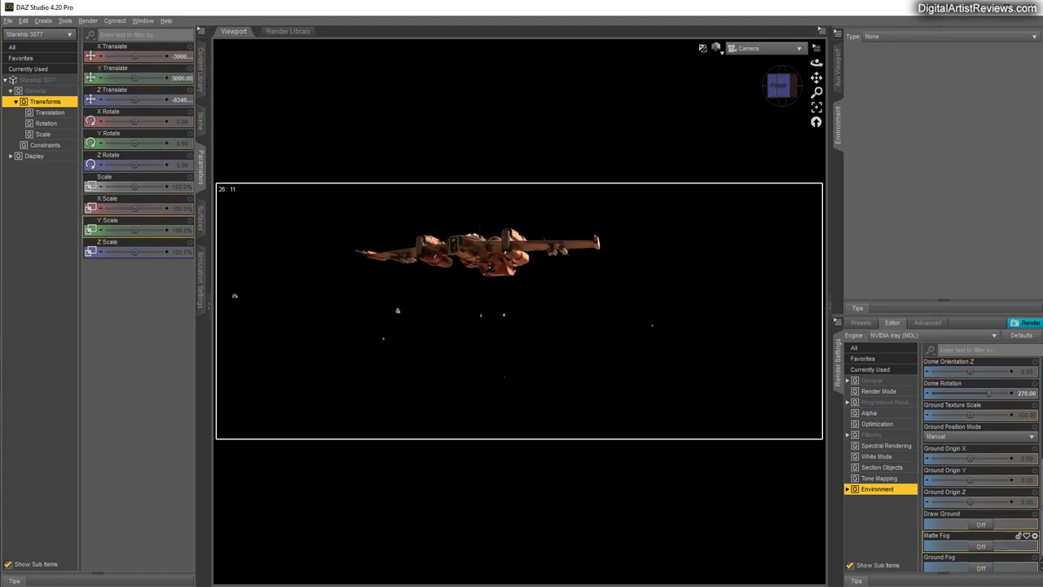
Render the starship at its new position and close both open render windows
left_click(1028, 323)
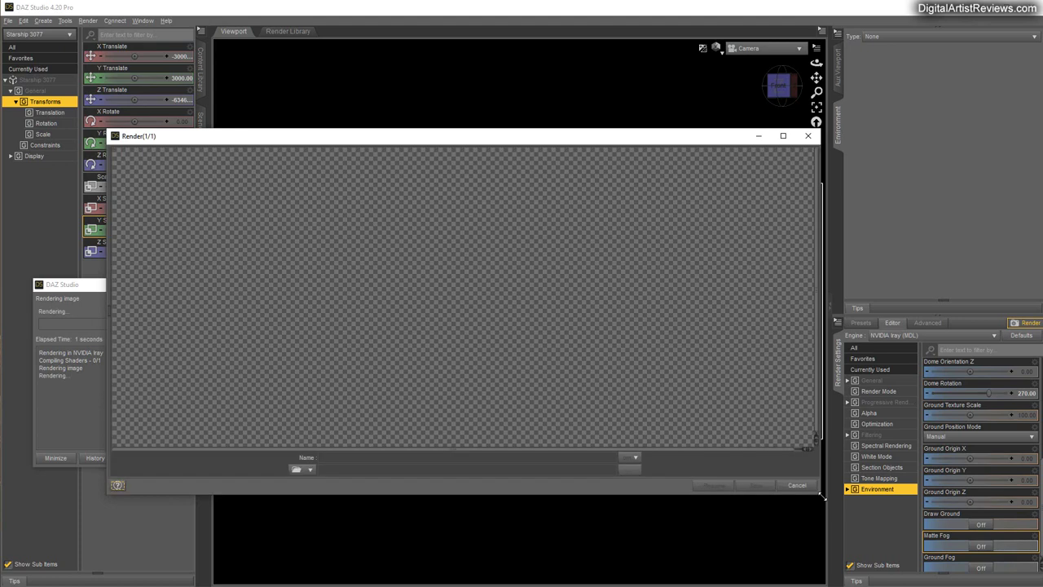
left_click_drag(823, 489, 854, 525)
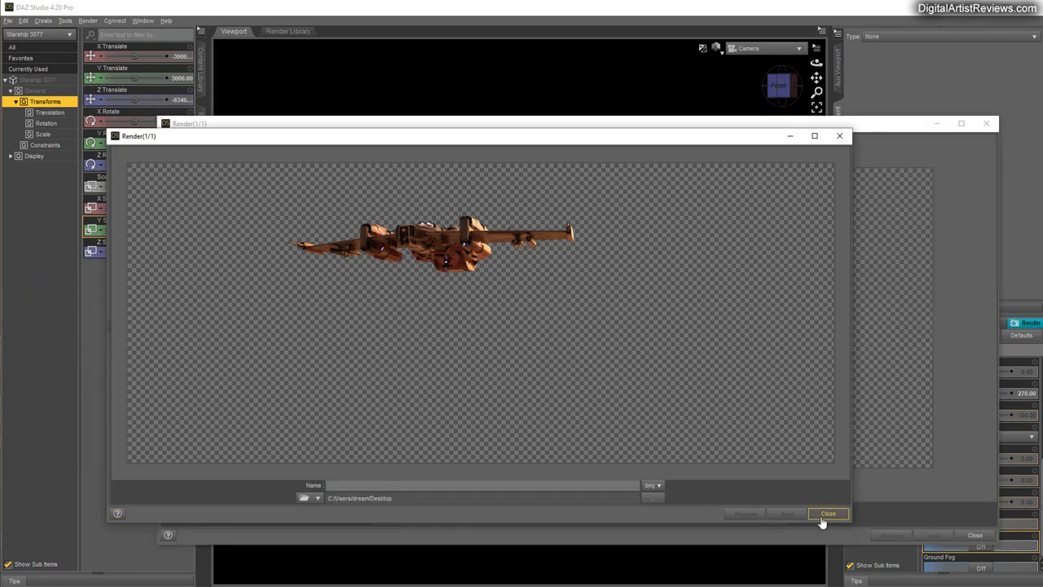
left_click(827, 514)
left_click(974, 534)
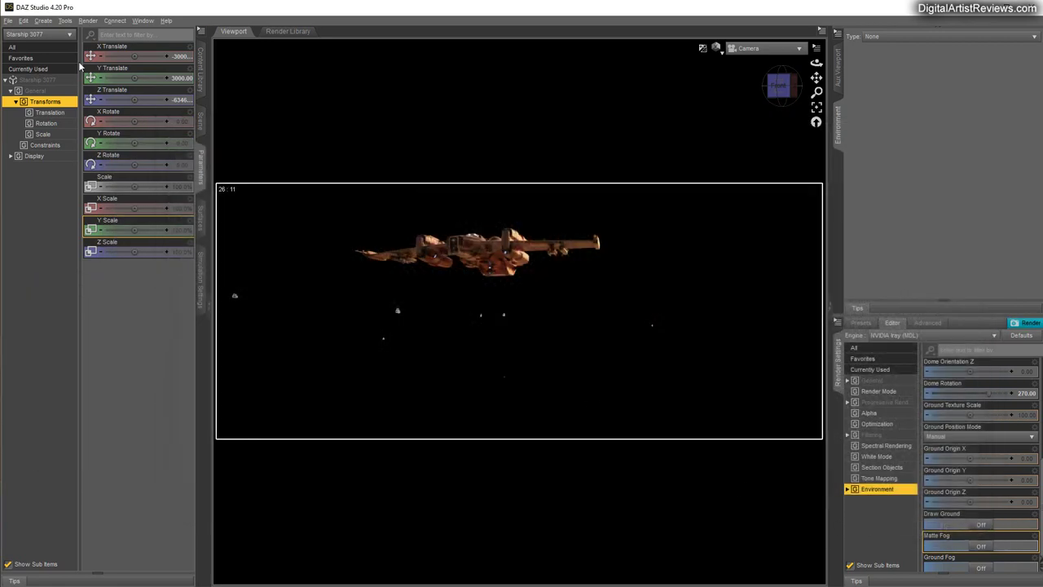
Save the last render as Ship2 in the Ship Billboard folder
left_click(8, 20)
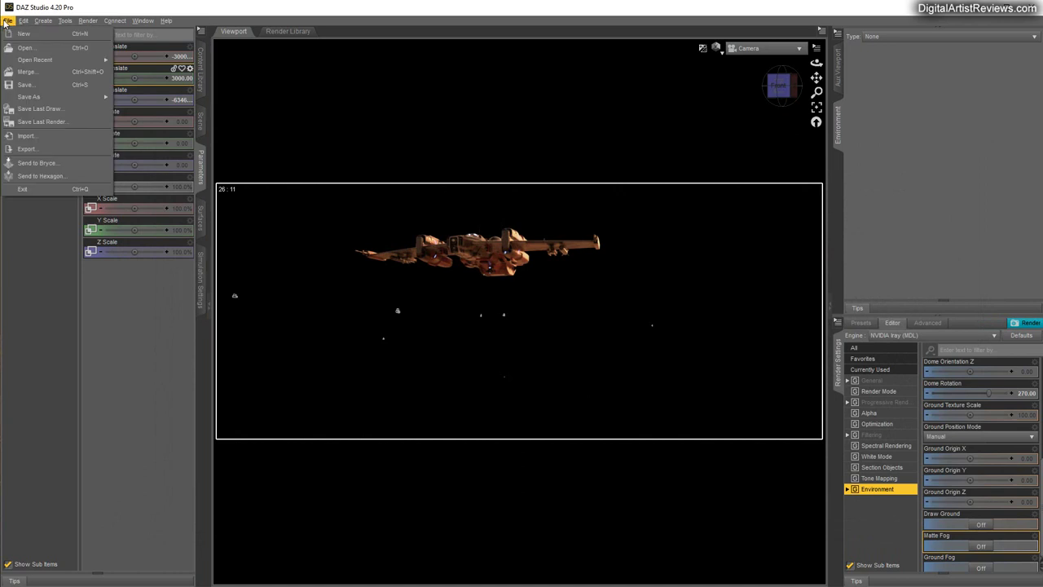
left_click(36, 122)
type("S")
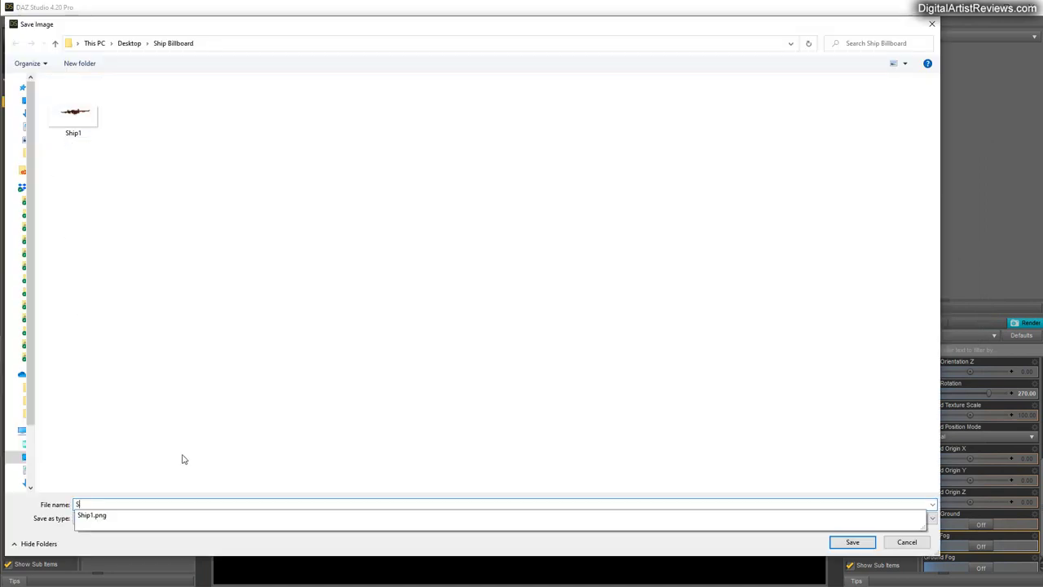
type("hip2")
key("Return")
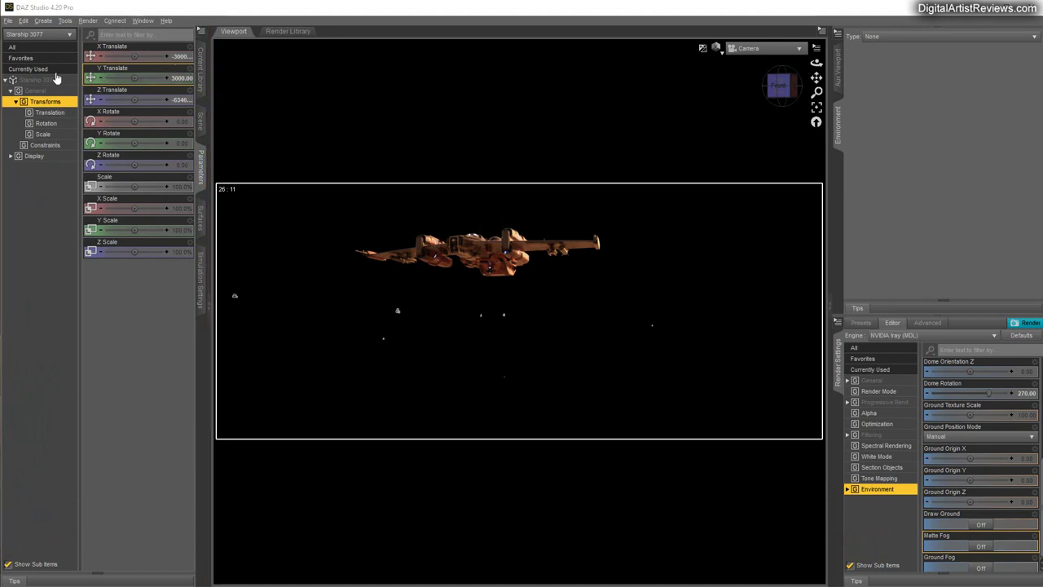
Undo the starship's flight changes back to the landed pose with the dome and ground shown
left_click(23, 21)
left_click(24, 33)
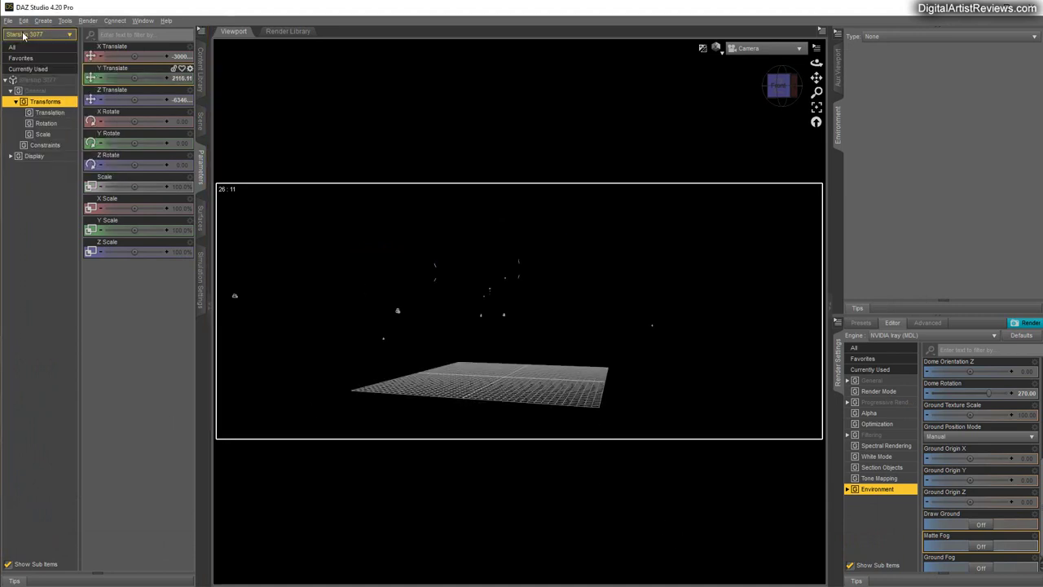
key("ctrl+z")
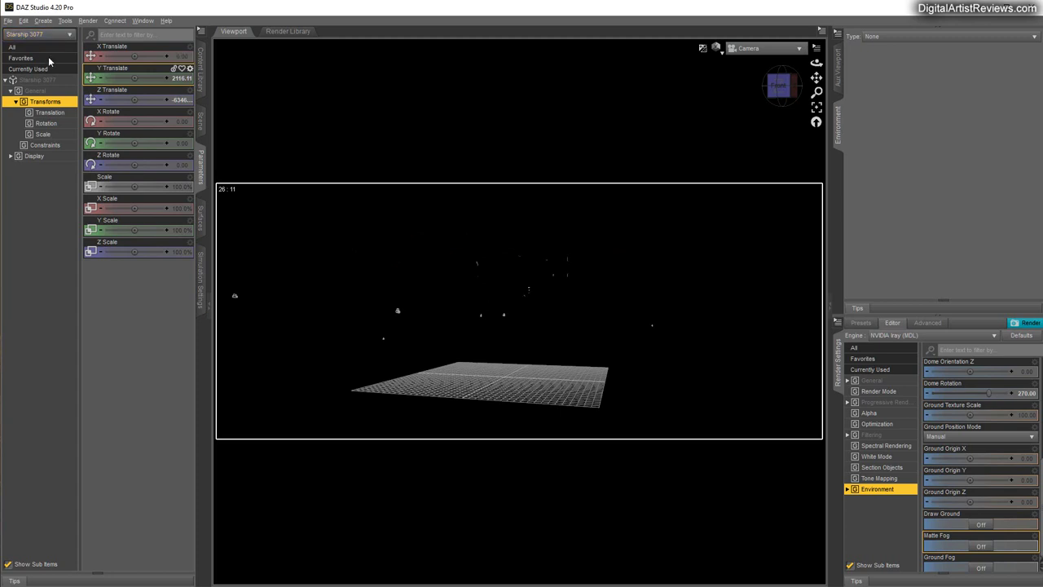
key("ctrl+z")
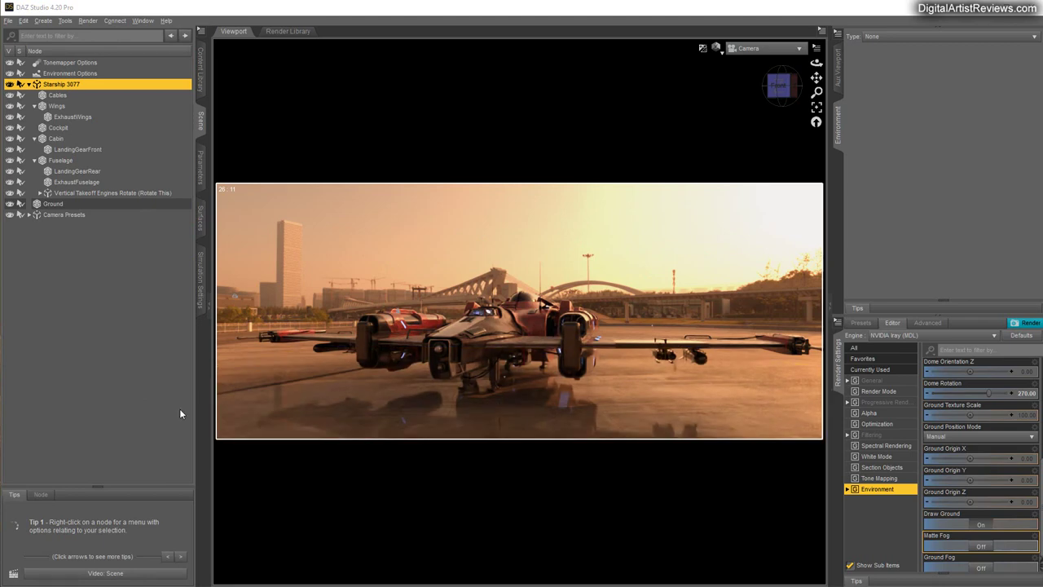
Create a 20 m plane primitive at World Center with Y Positive as its primary axis and select it
left_click(43, 20)
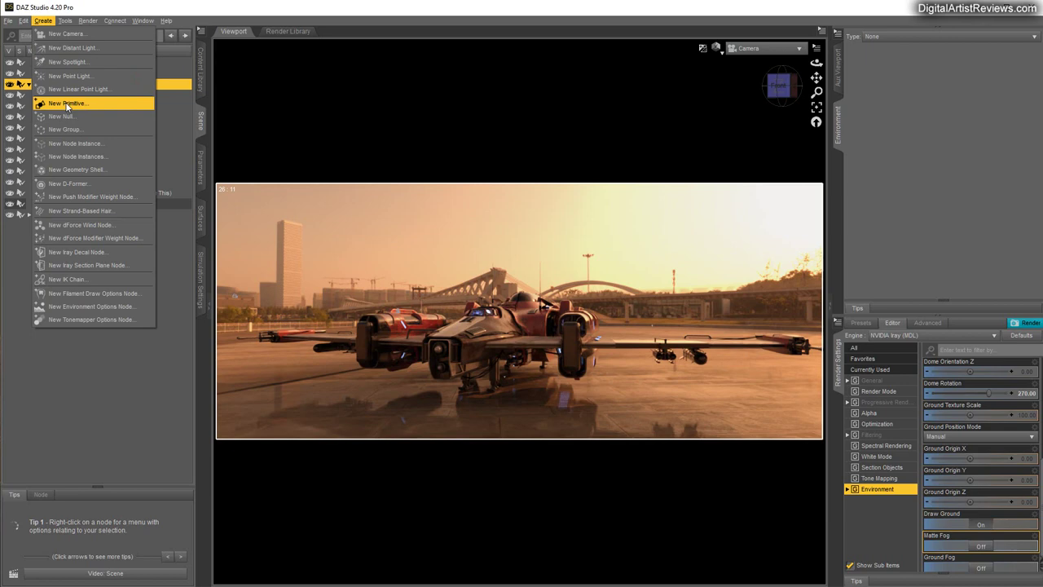
left_click(66, 103)
left_click(154, 204)
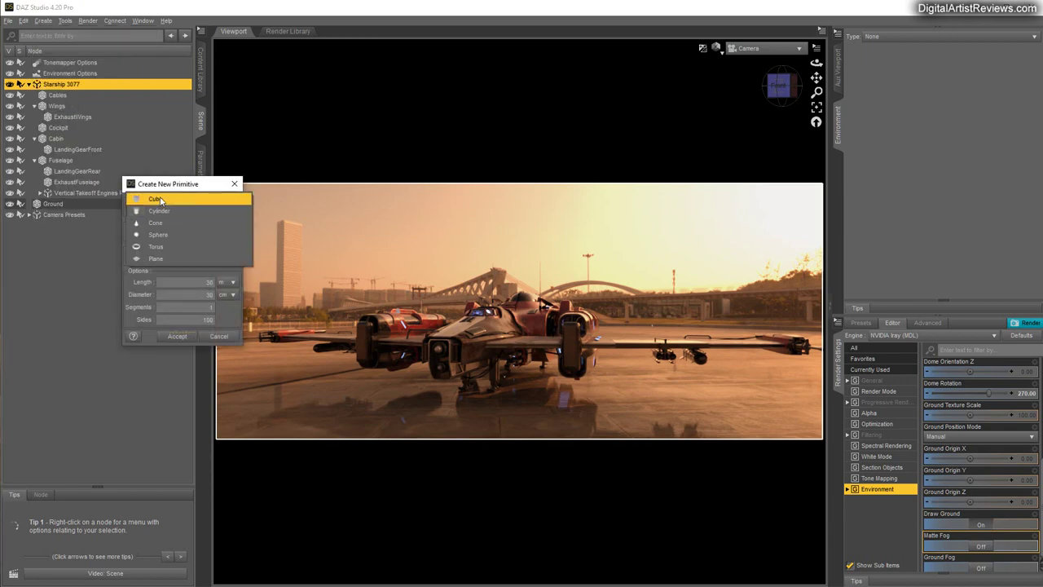
left_click(157, 258)
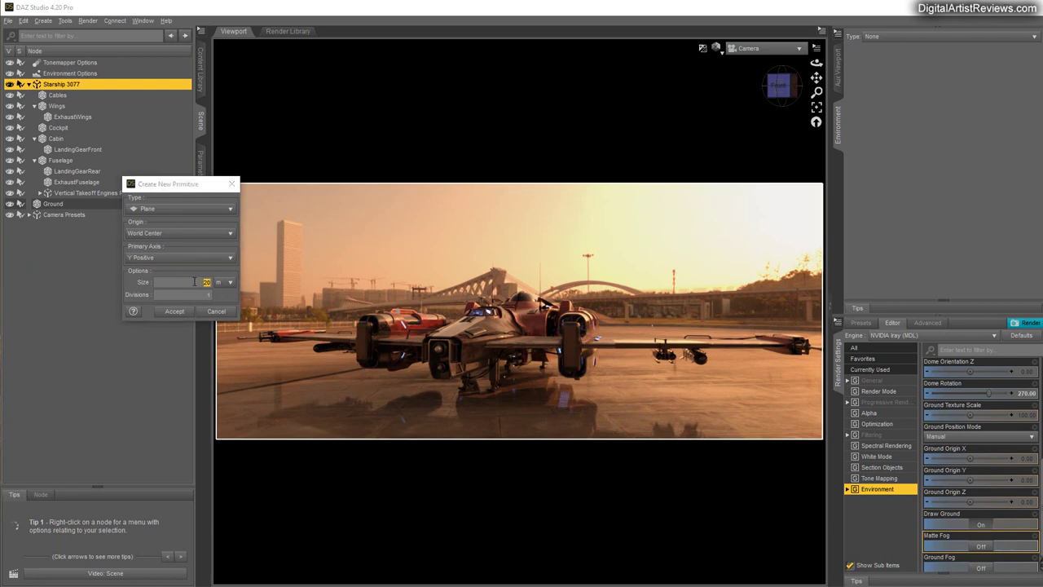
left_click(186, 311)
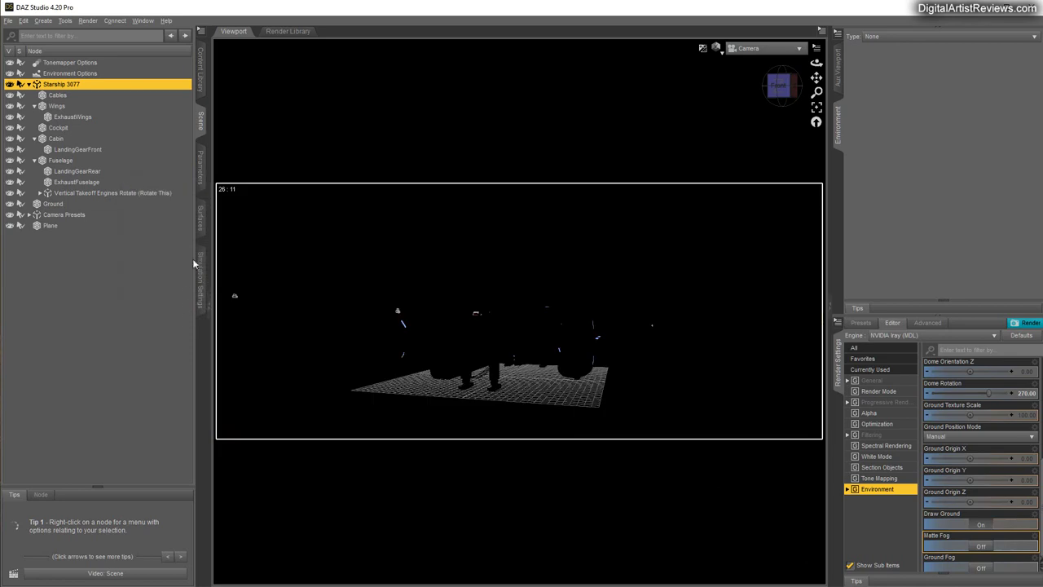
left_click(51, 225)
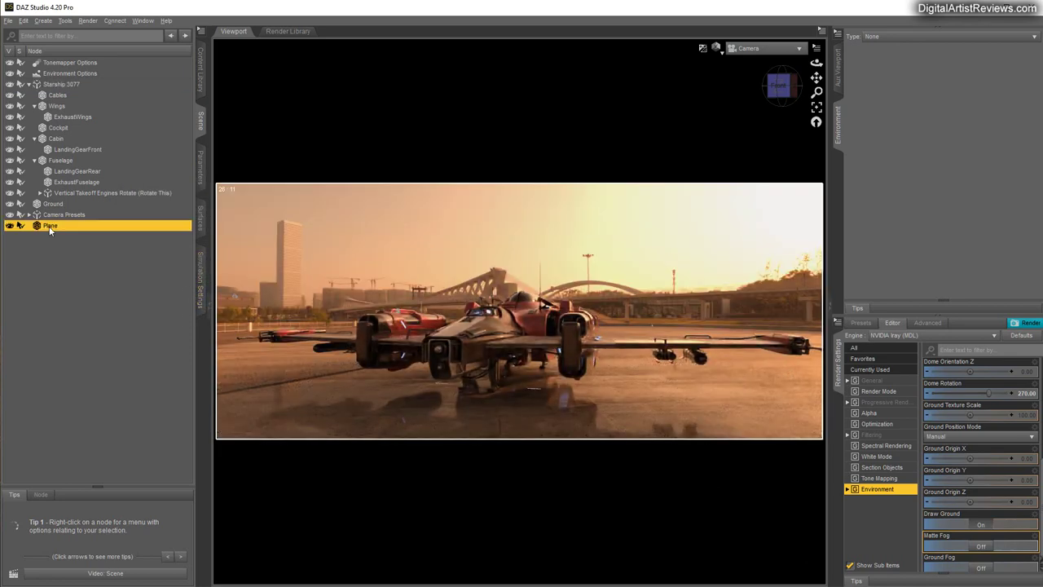
Switch the viewport from the Iray preview to a simpler draw style and create a new distant light named DistantLight
left_click(716, 49)
left_click(697, 157)
left_click(43, 21)
left_click(54, 45)
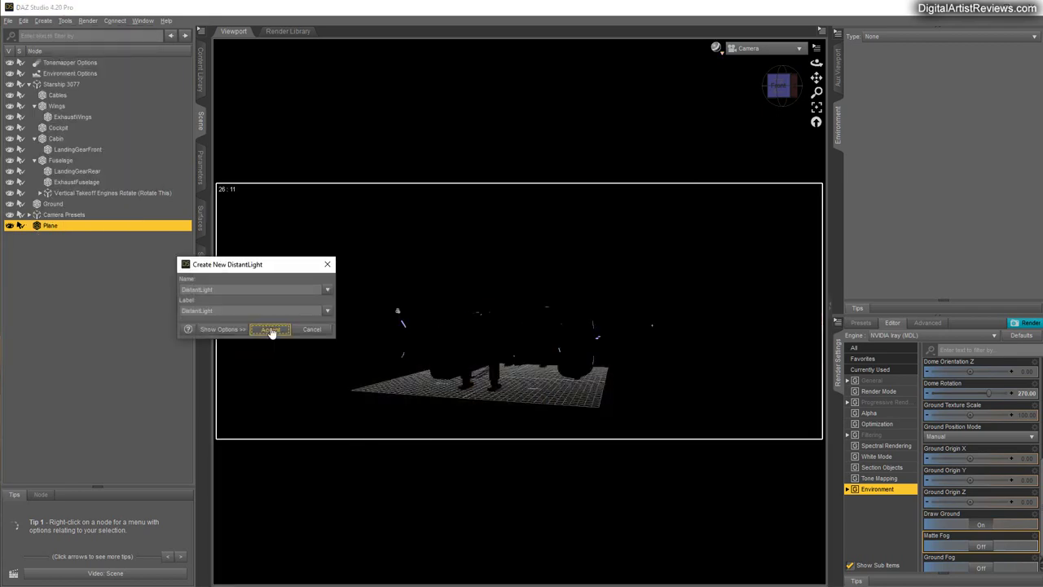
left_click(271, 330)
Rotate the distant light to about -67 degrees on X and 89.5 degrees on Y
left_click(201, 169)
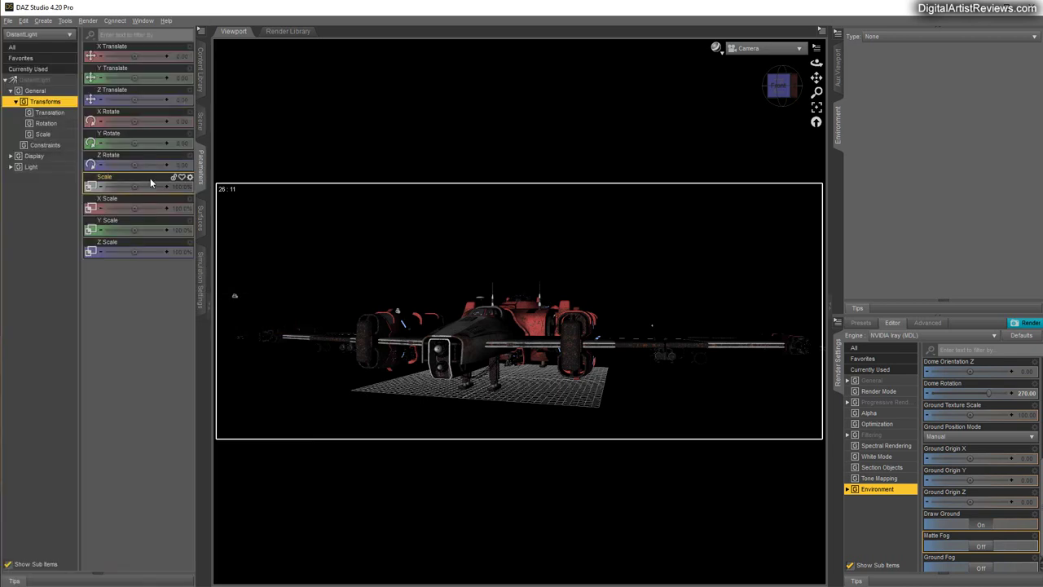
left_click(201, 122)
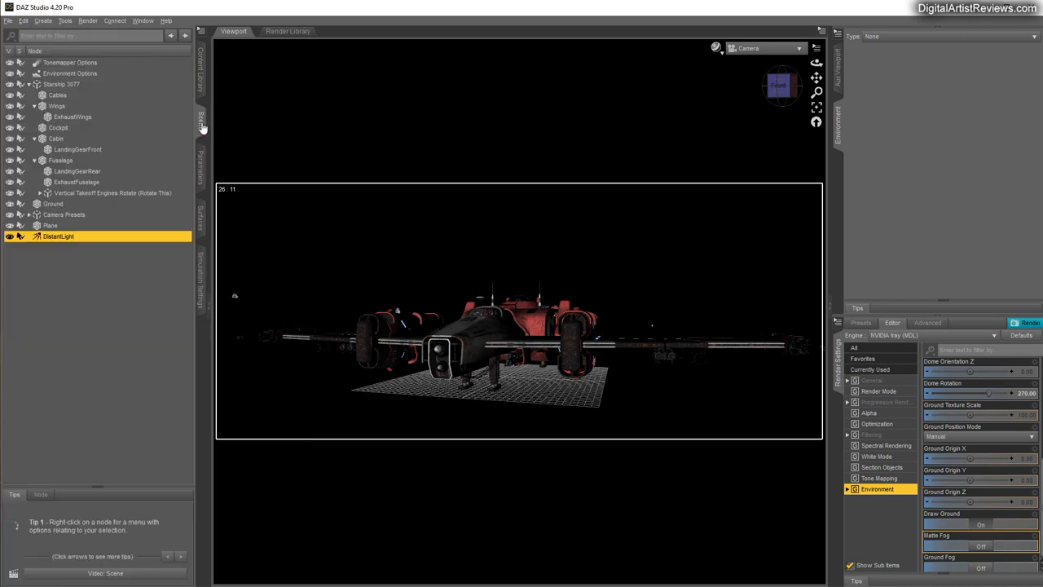
left_click_drag(137, 123, 164, 143)
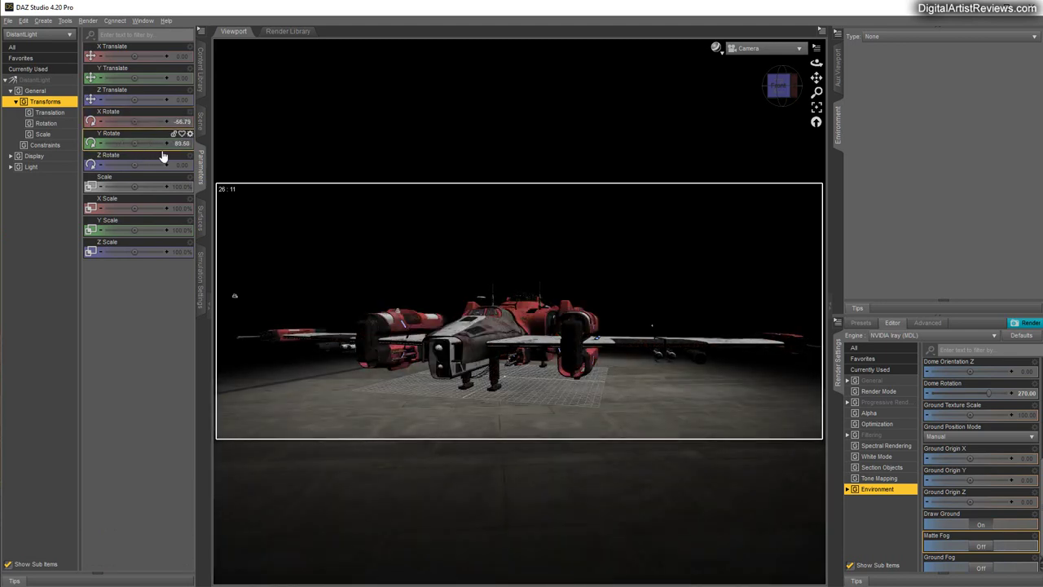
Raise the plane above the starship and stand it upright, rotated to about 93 degrees on X and -1.6 degrees on Y
left_click(200, 120)
left_click(51, 226)
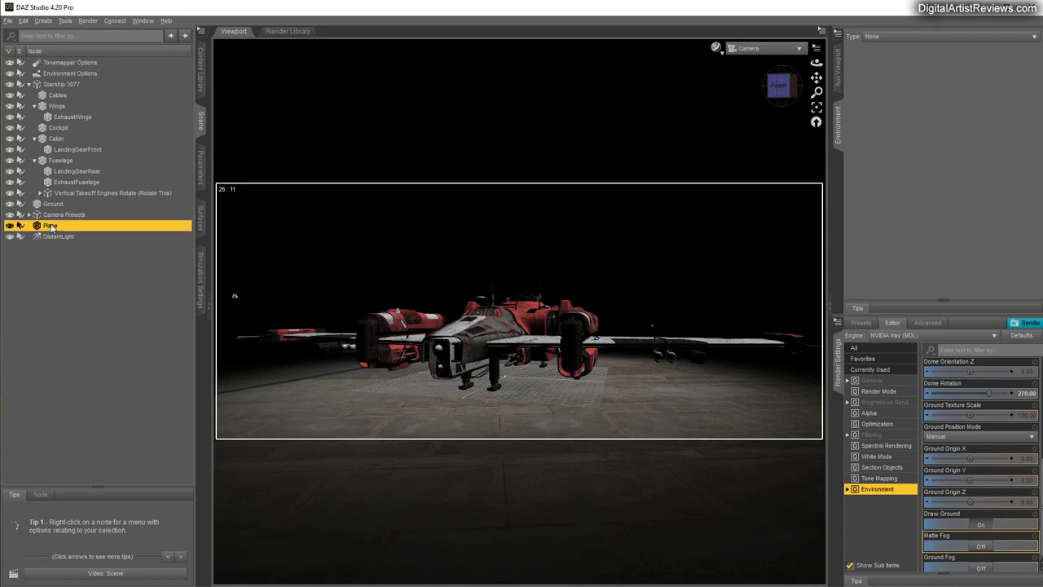
left_click(203, 181)
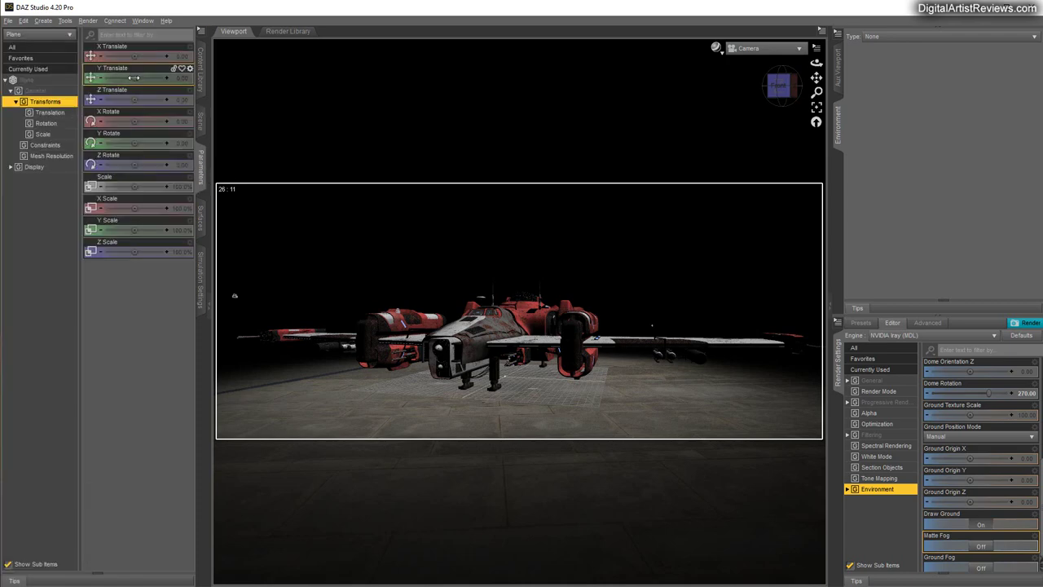
left_click_drag(133, 77, 204, 65)
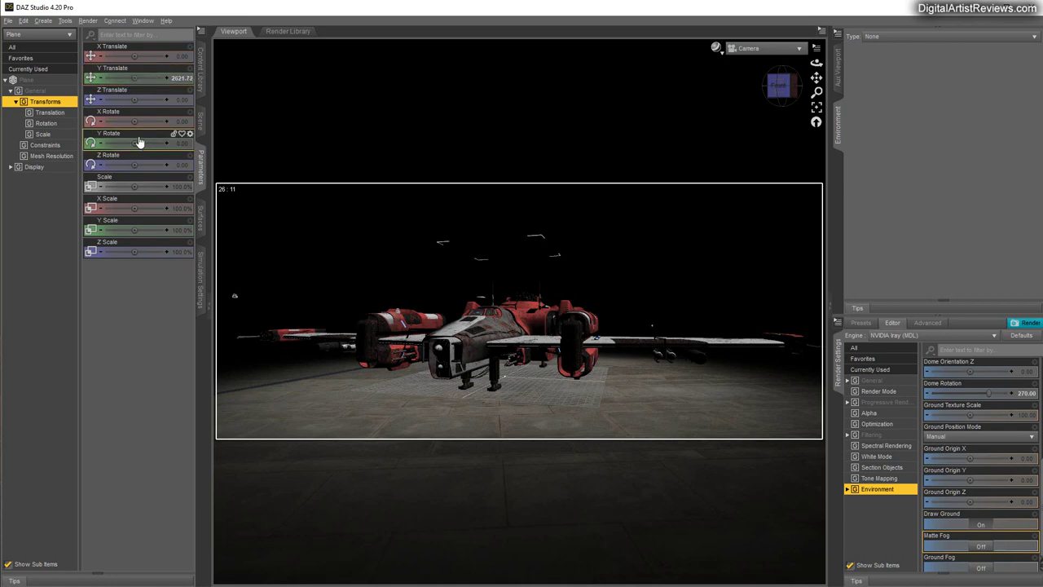
left_click_drag(134, 120, 171, 120)
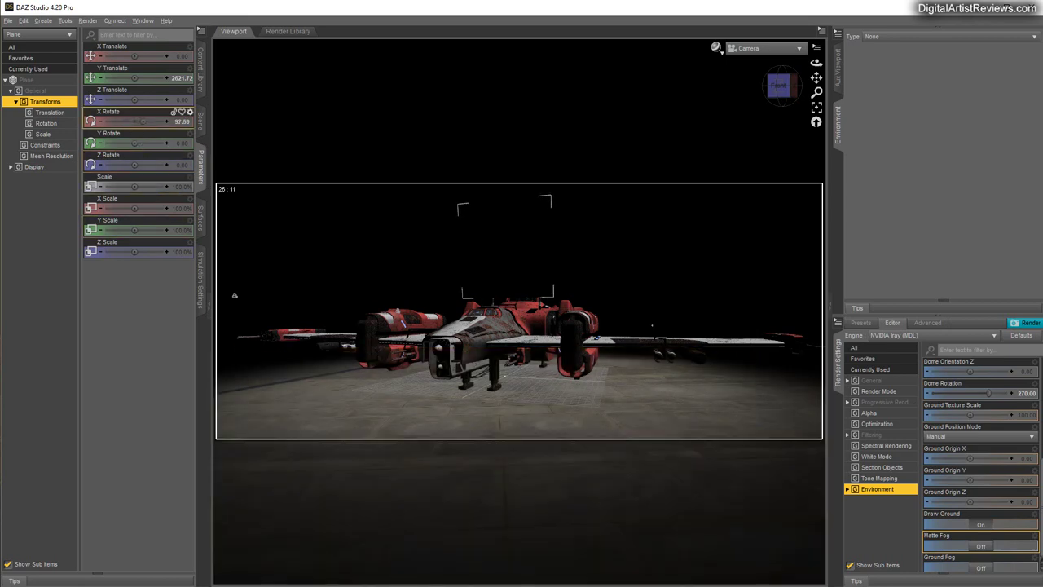
left_click_drag(134, 121, 141, 164)
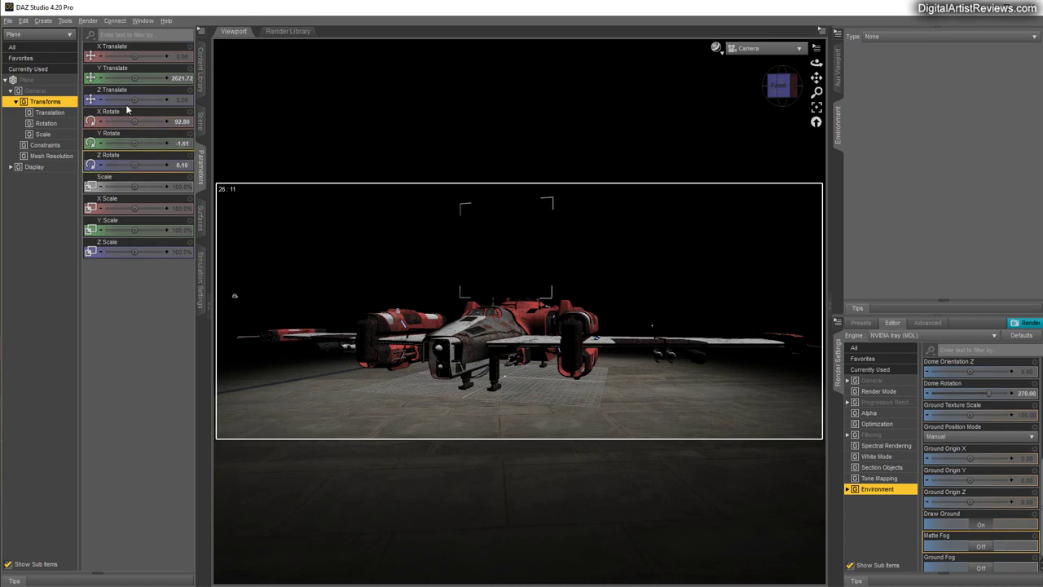
Turn the plane freehand with the Rotate tool to about 77.6 degrees on X, -246 degrees on Y and 244.7 degrees on Z
left_click(71, 22)
left_click(85, 60)
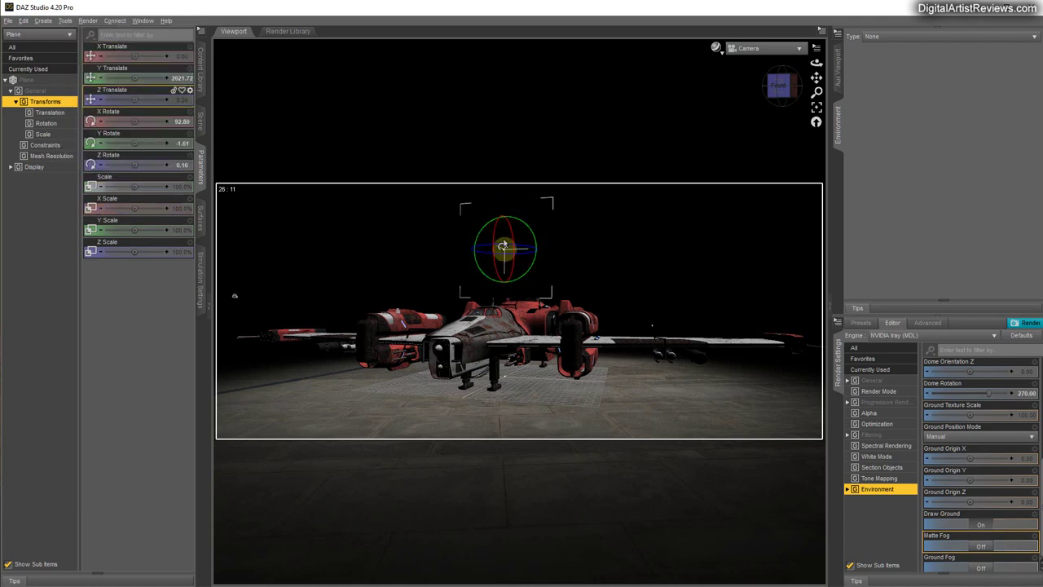
mouse_move(520, 251)
left_mouse_down()
mouse_move(495, 242)
mouse_move(510, 252)
left_mouse_up()
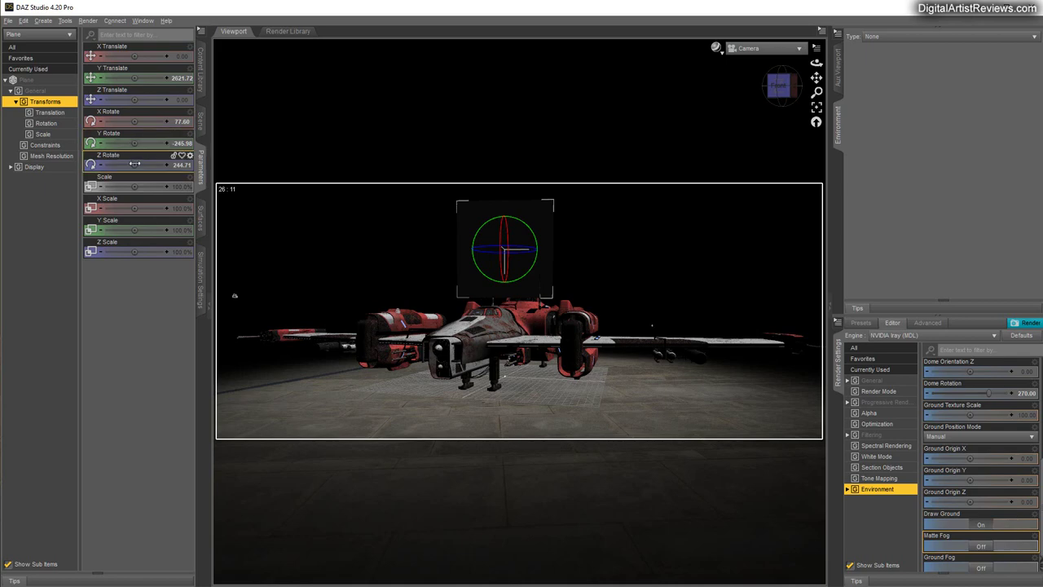
Scale the plane to about 146.6% overall and 184.7% on X, and move it to about 3240 on Y and -4574 on Z
left_click_drag(133, 187, 152, 186)
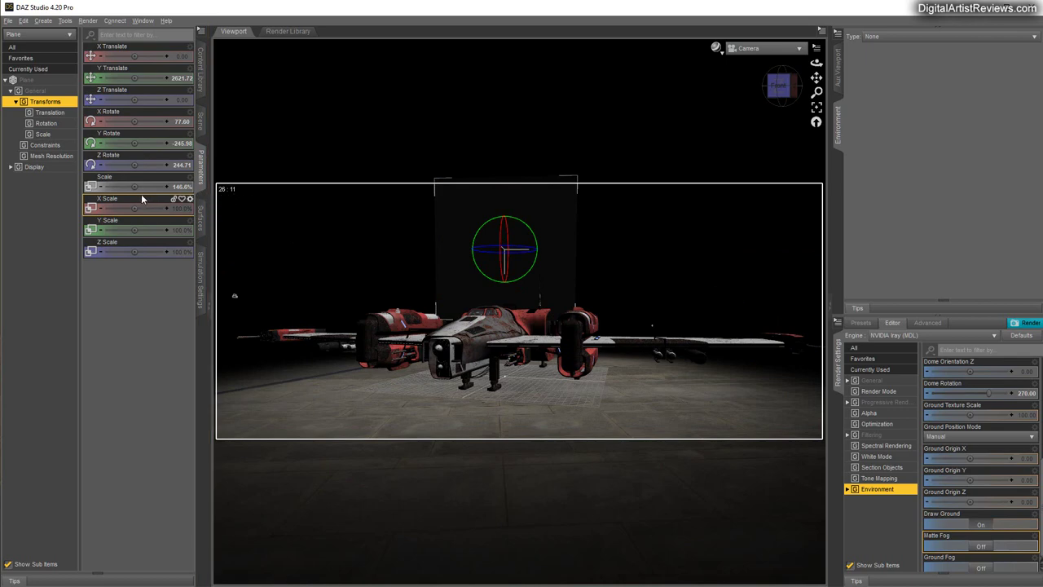
left_click_drag(135, 209, 159, 208)
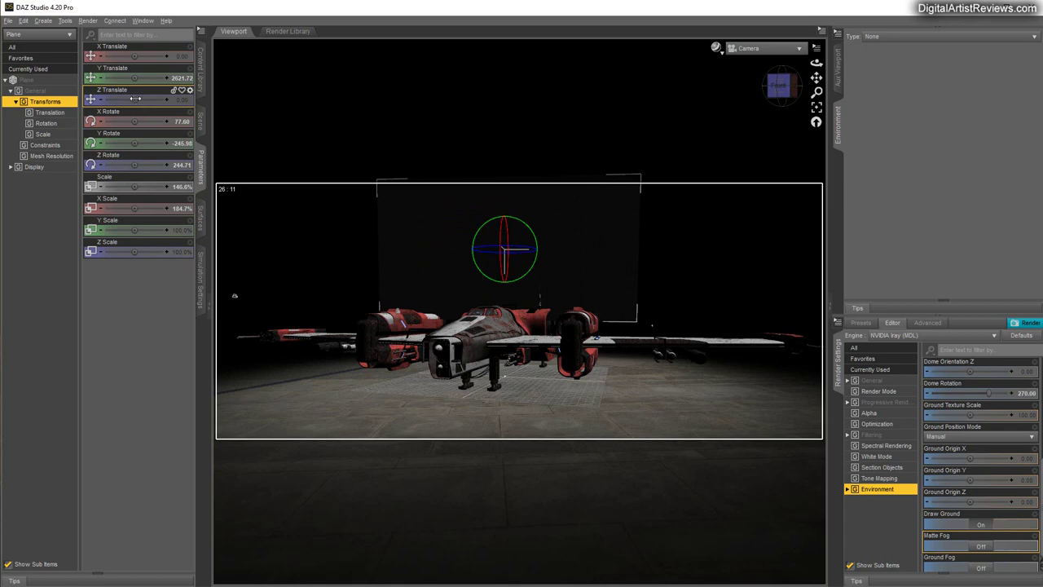
left_click_drag(134, 99, 138, 77)
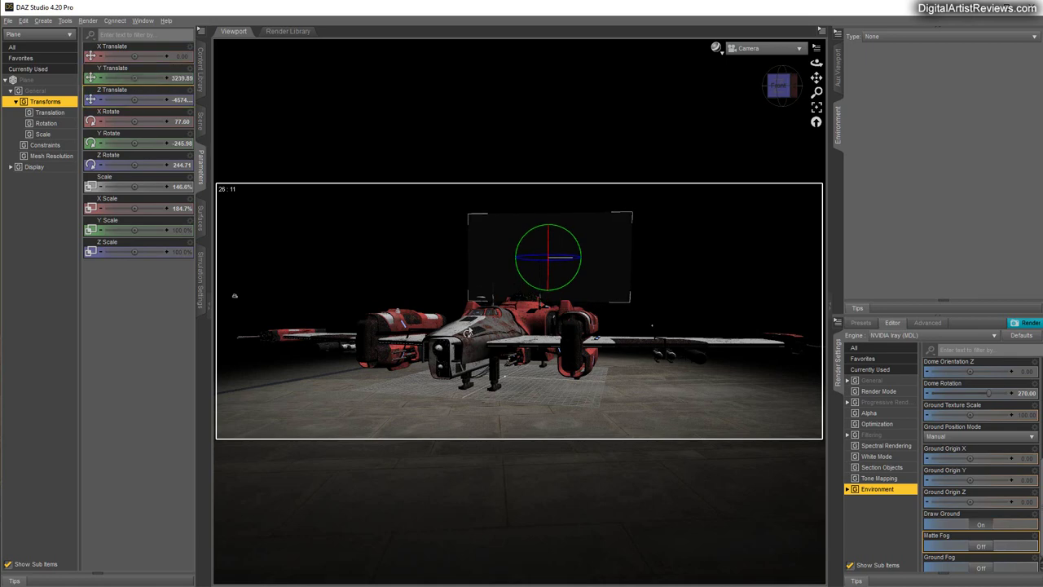
scroll(1039, 564, "down", 1)
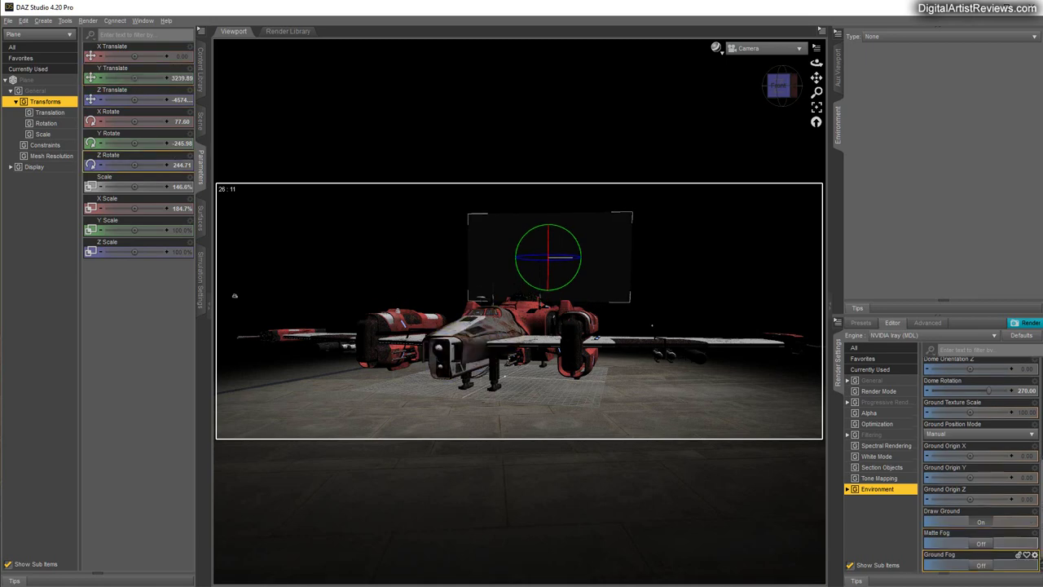
Create a second plane primitive at World Center with Y Positive as its primary axis, matching the first plane's transforms, and select it
left_click(200, 120)
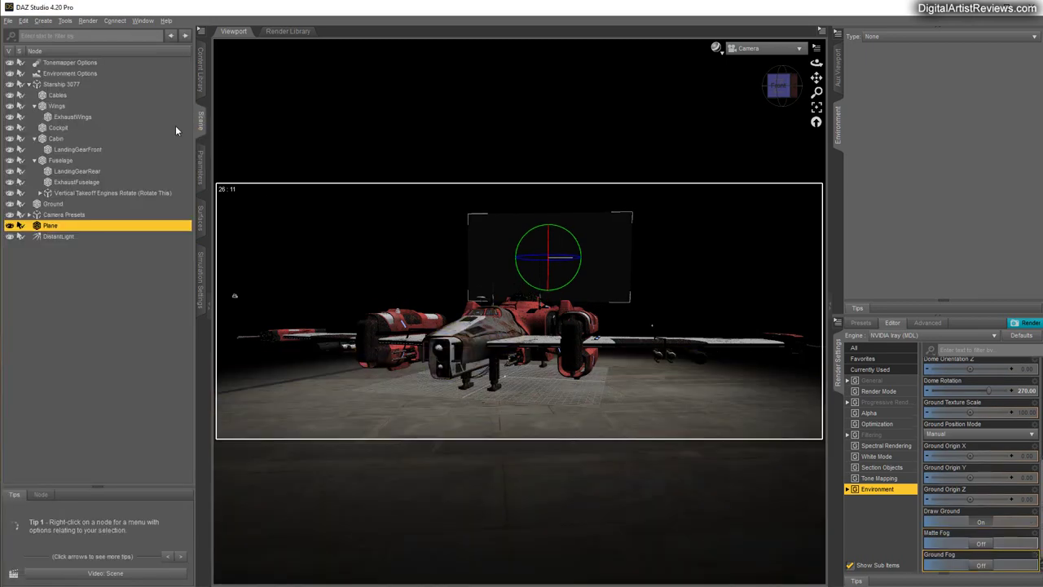
left_click(42, 20)
left_click(53, 103)
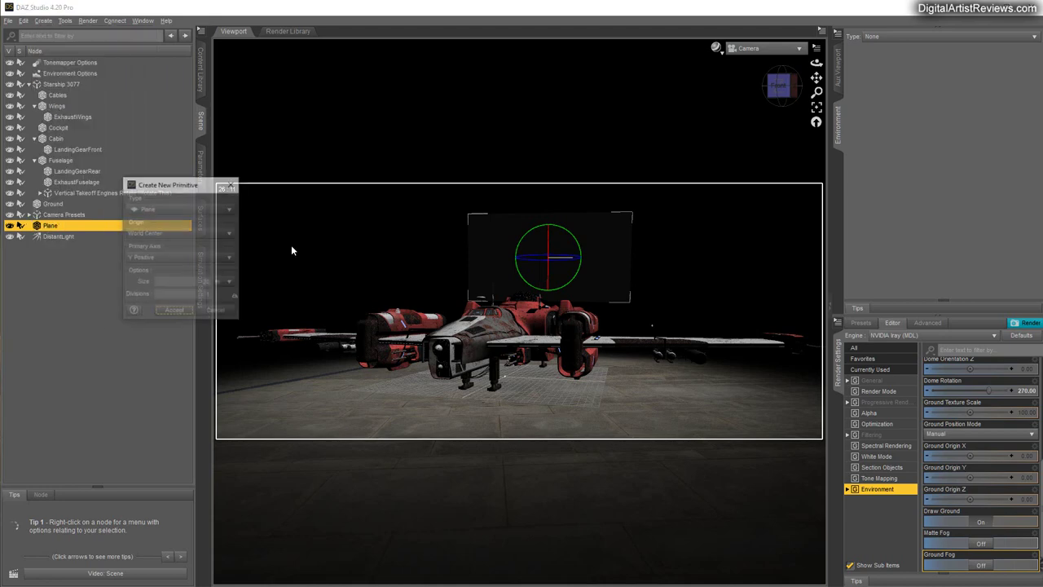
left_click(159, 310)
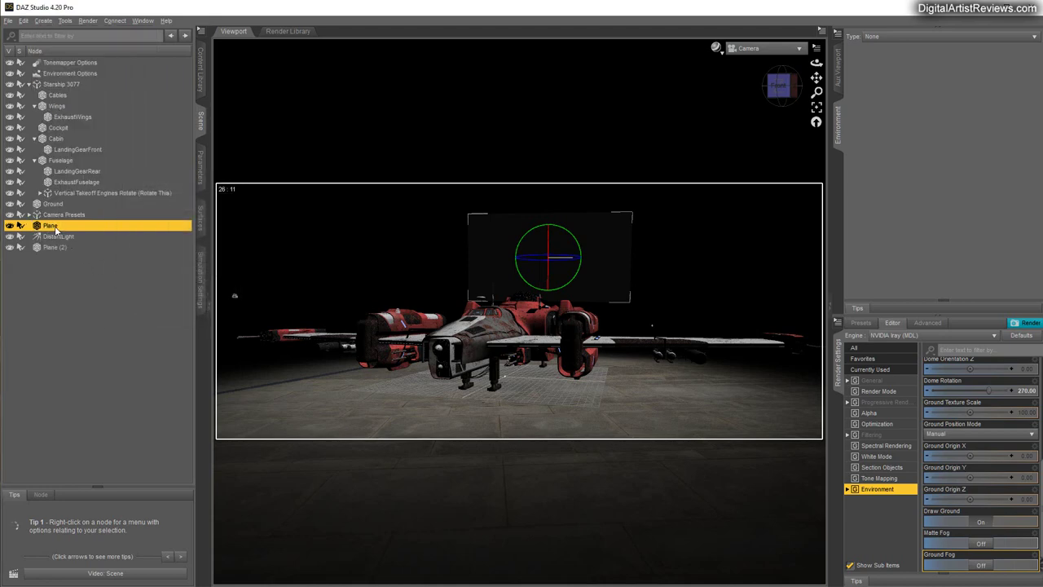
left_click(45, 247)
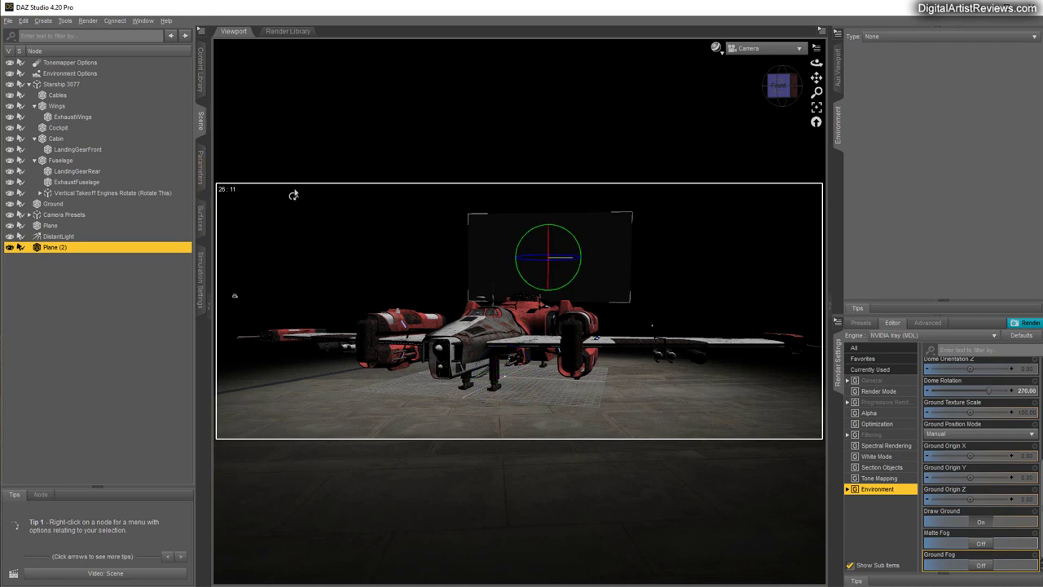
Move the second plane to about -7316 on X, 4425 on Y and -7099 on Z, and adjust its rotation
left_click(201, 179)
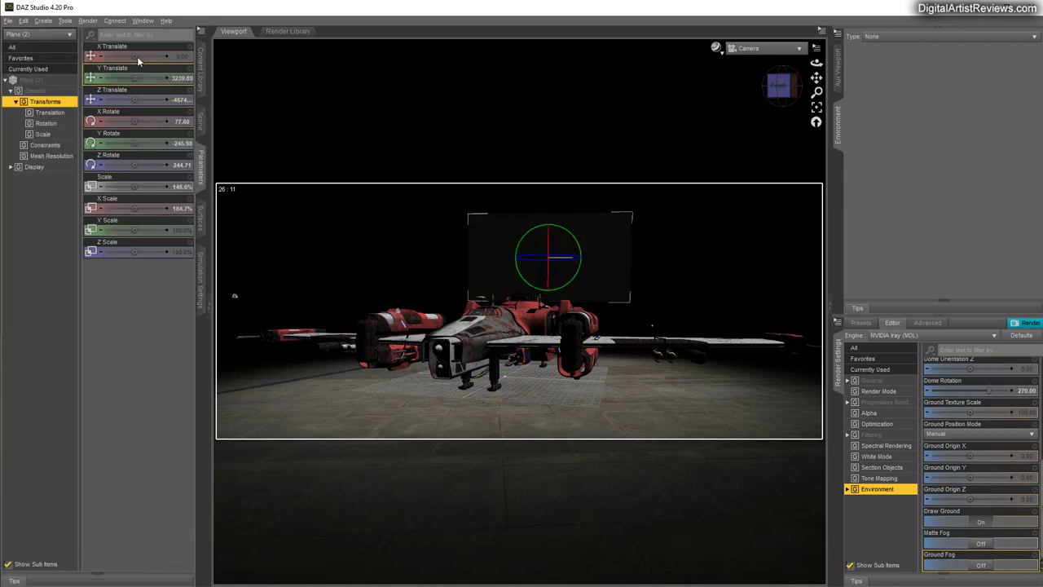
left_click_drag(137, 56, 102, 57)
left_click_drag(136, 100, 130, 56)
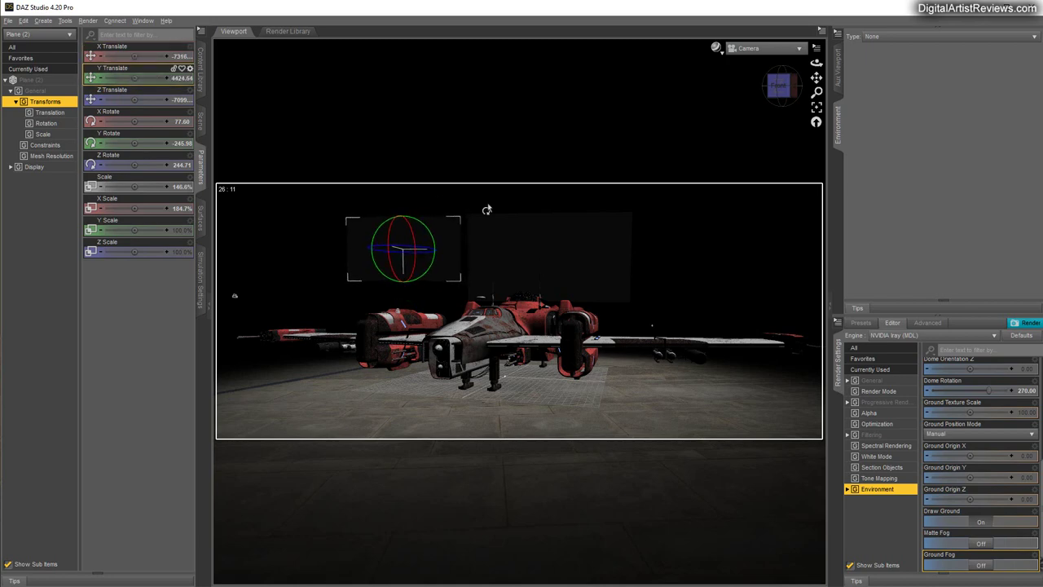
left_click_drag(407, 251, 412, 261)
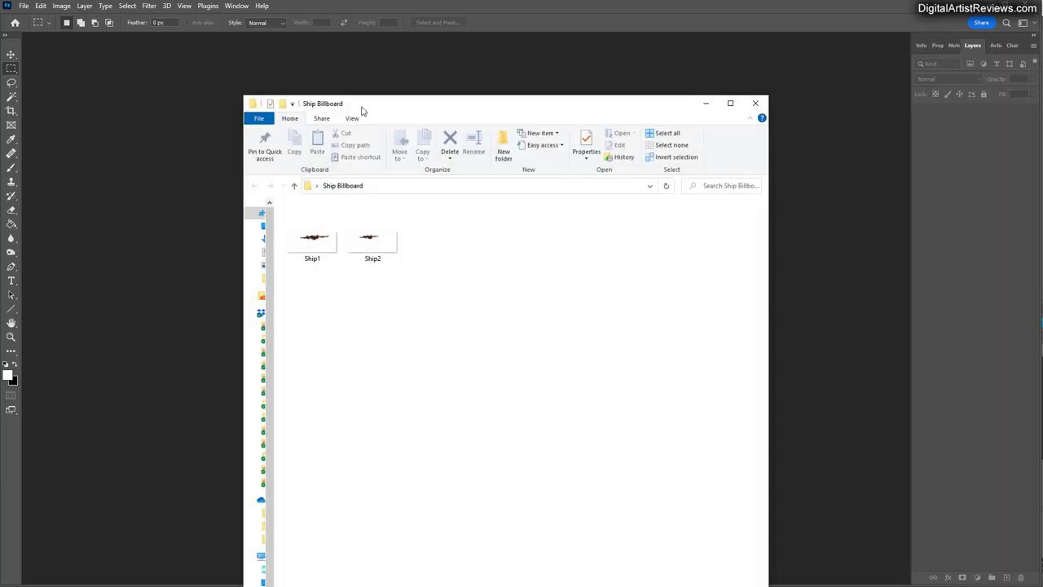
Switch to Photoshop and open Ship1 and Ship2 from the Ship Billboard folder
left_click_drag(361, 107, 683, 101)
left_click(652, 242)
left_click(697, 241, "ctrl")
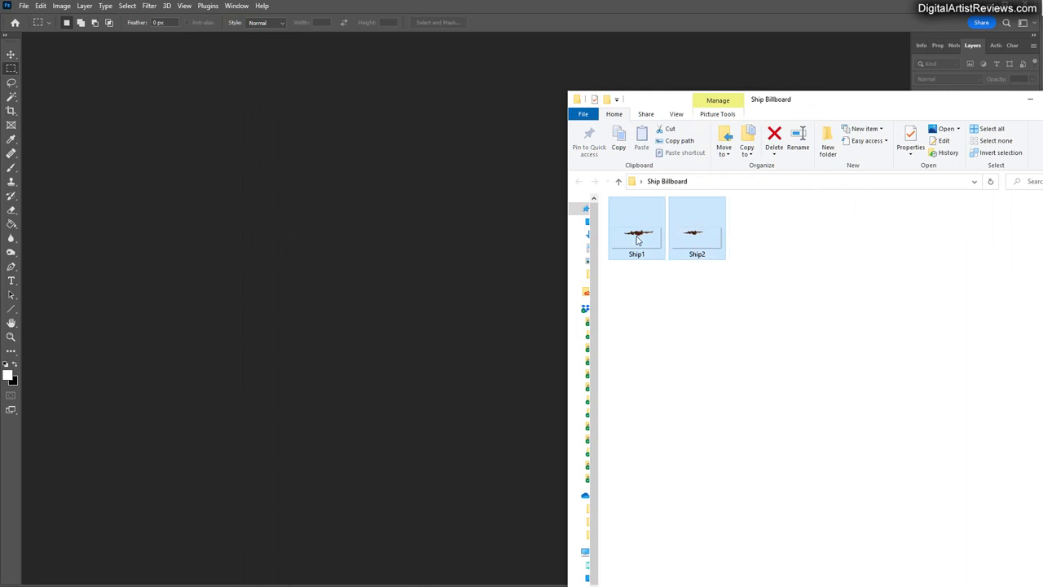
left_click_drag(697, 241, 407, 245)
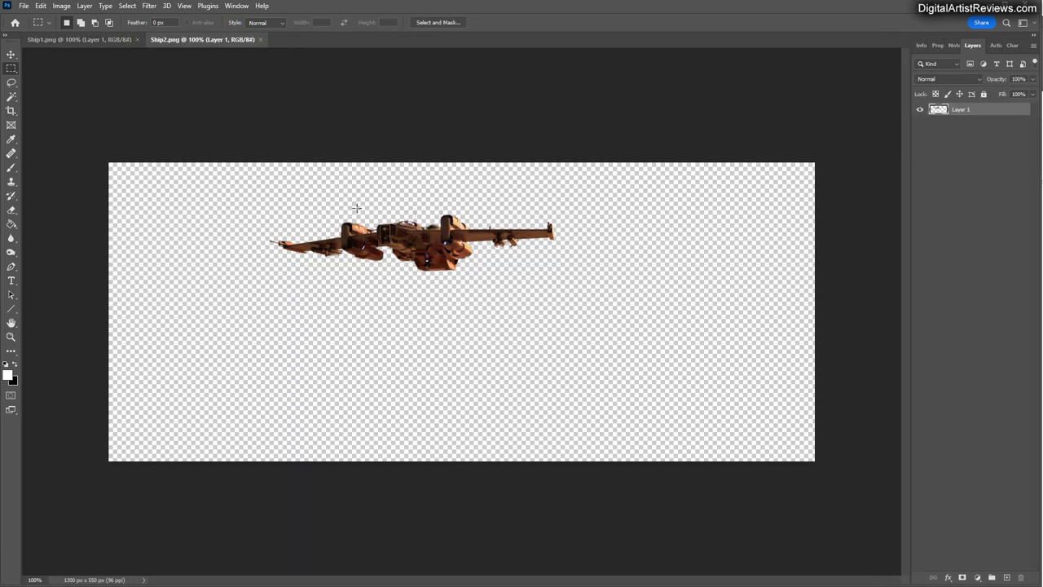
In Ship1.png, create a layer mask from transparency and paste a copy of the mask as a new layer
left_click(107, 40)
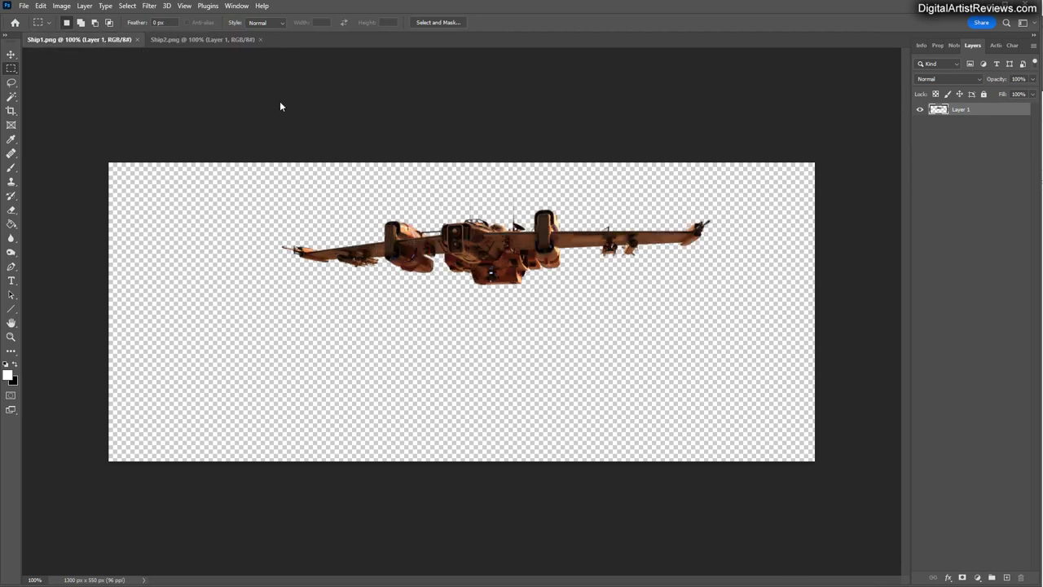
left_click(84, 7)
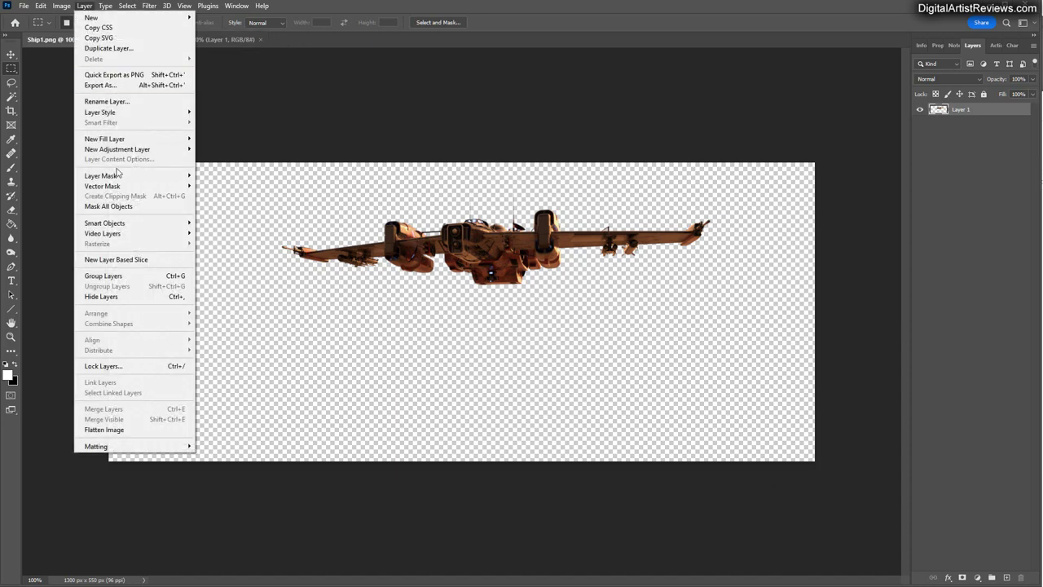
mouse_move(142, 178)
left_click(242, 216)
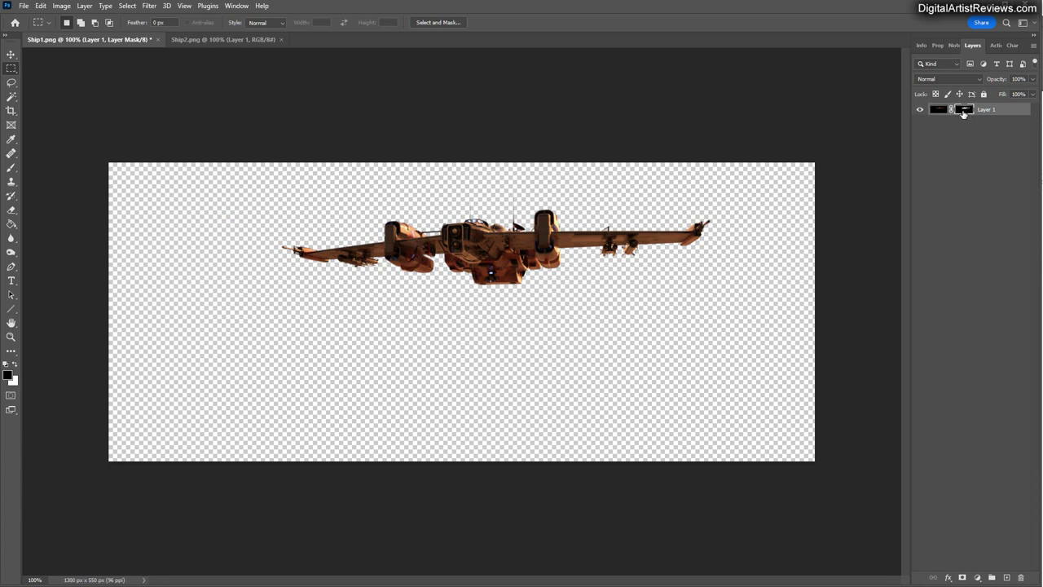
key("ctrl+a")
key("ctrl+c")
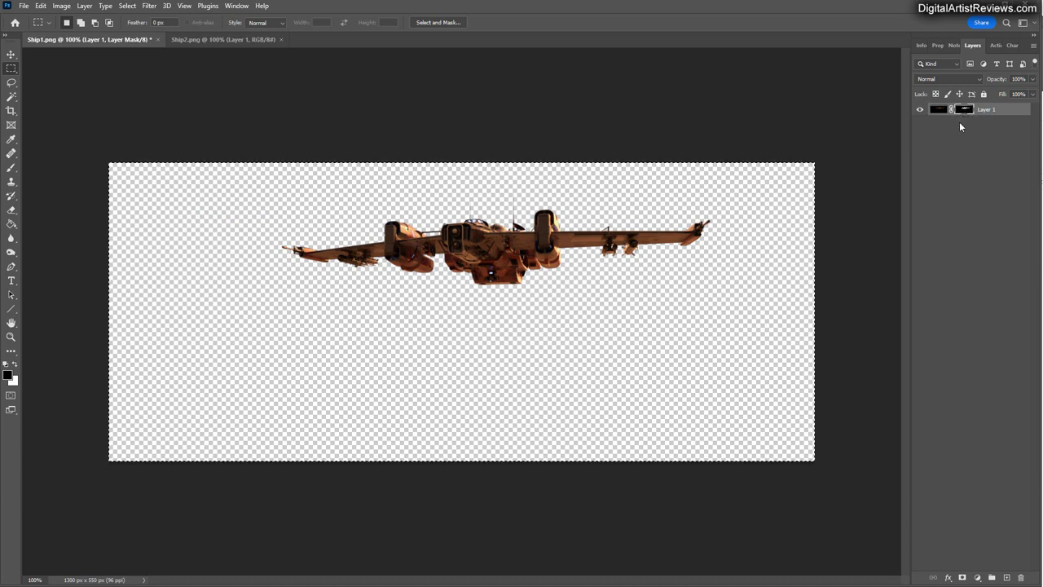
key("ctrl+v")
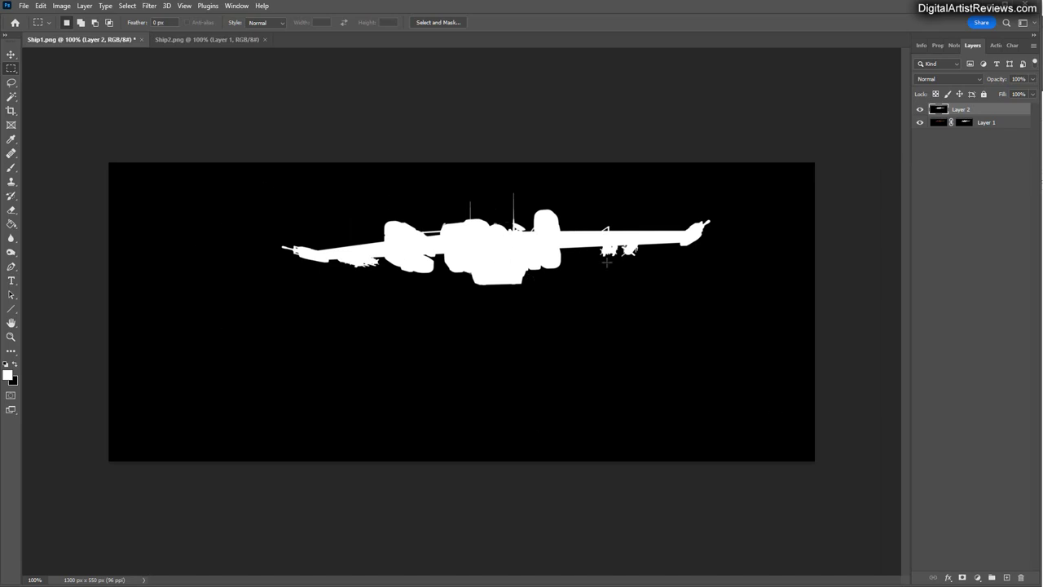
Flatten the Ship1 image and save it in the Ship Billboard folder as a JPEG named Ship1_alpha at quality 12
left_click(1033, 46)
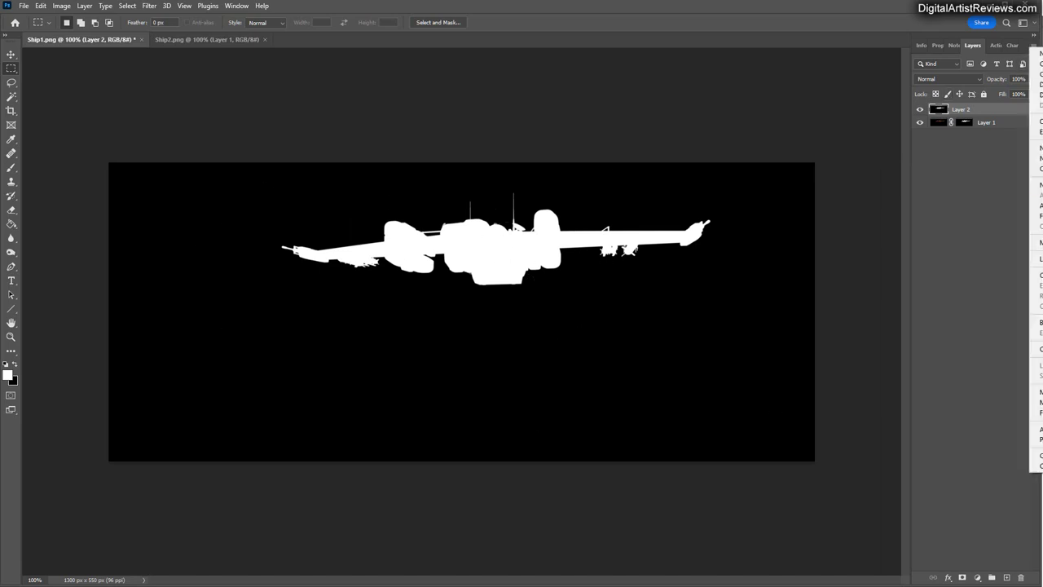
left_click(1036, 412)
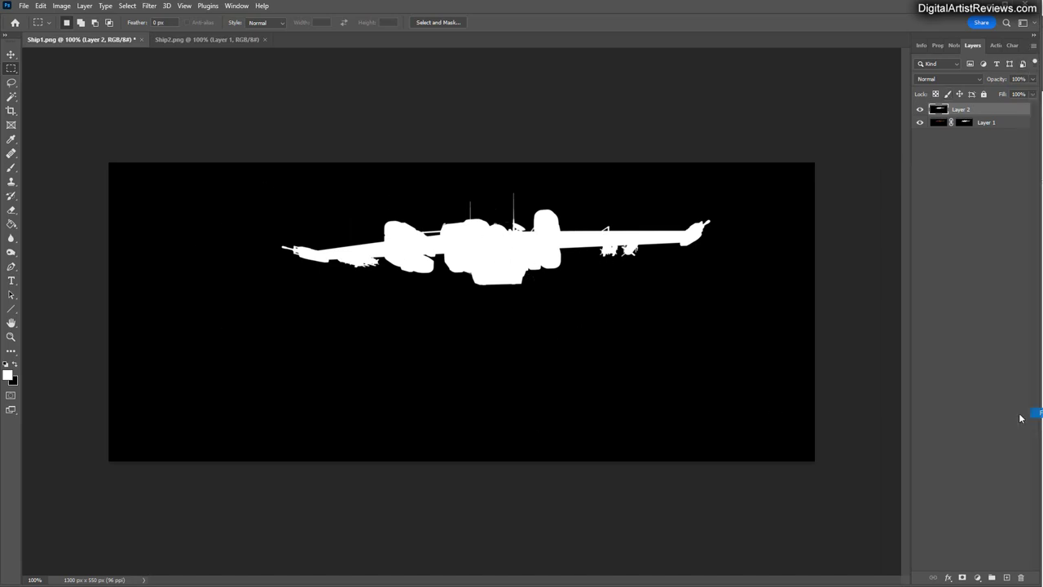
left_click(24, 5)
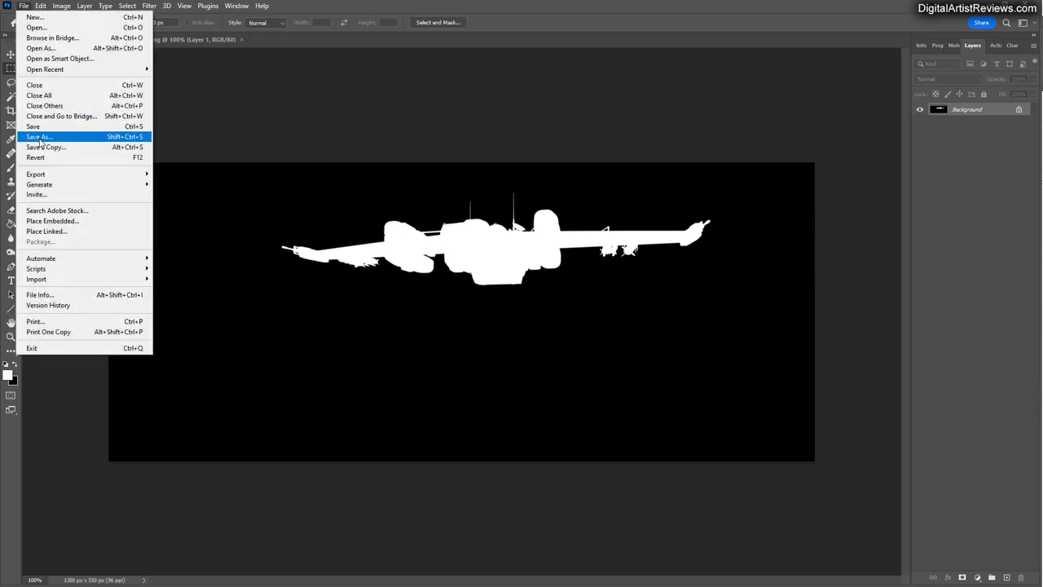
left_click(39, 137)
left_click(102, 504)
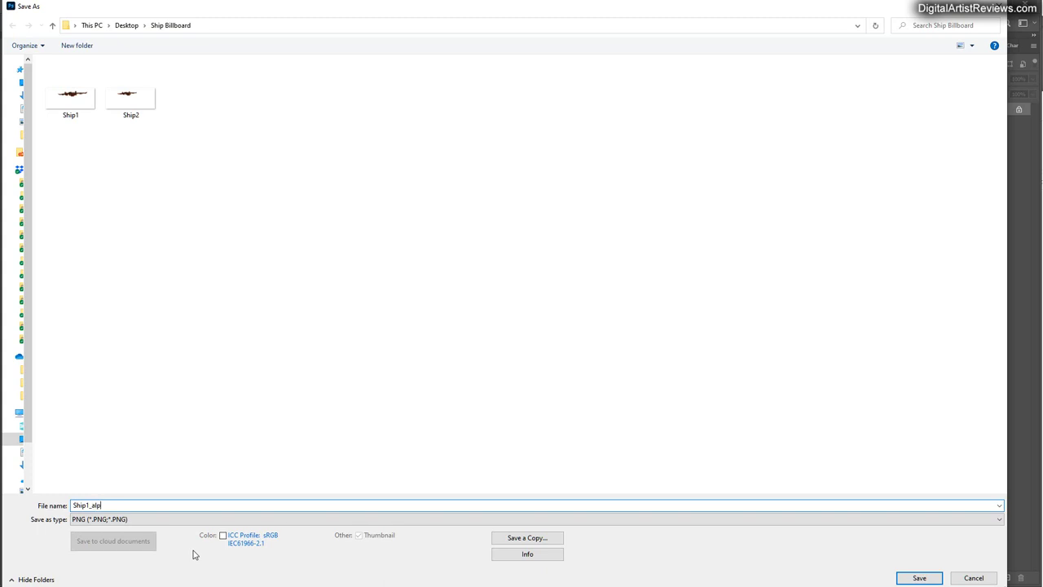
left_click(122, 519)
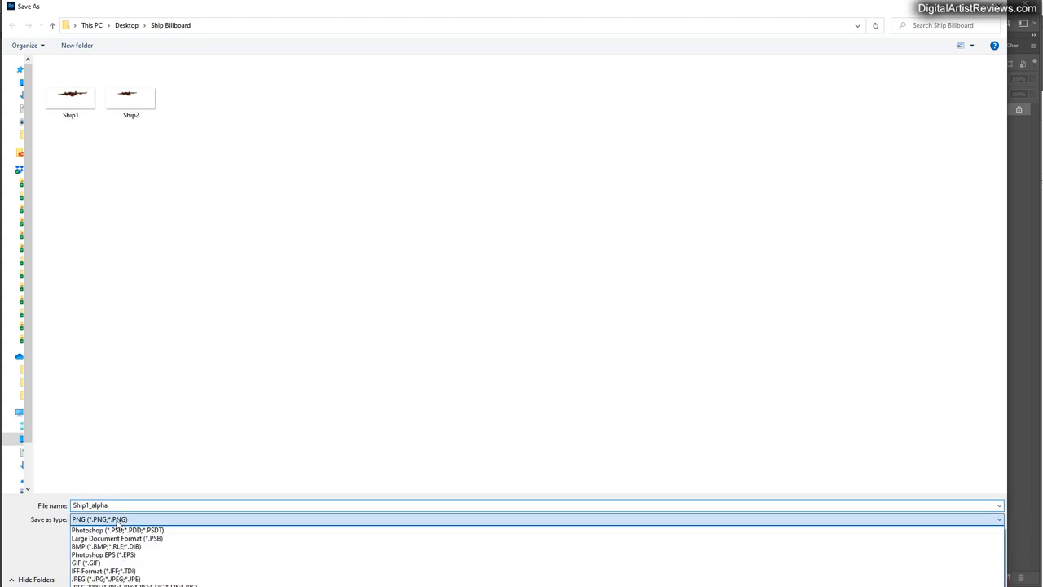
left_click(101, 571)
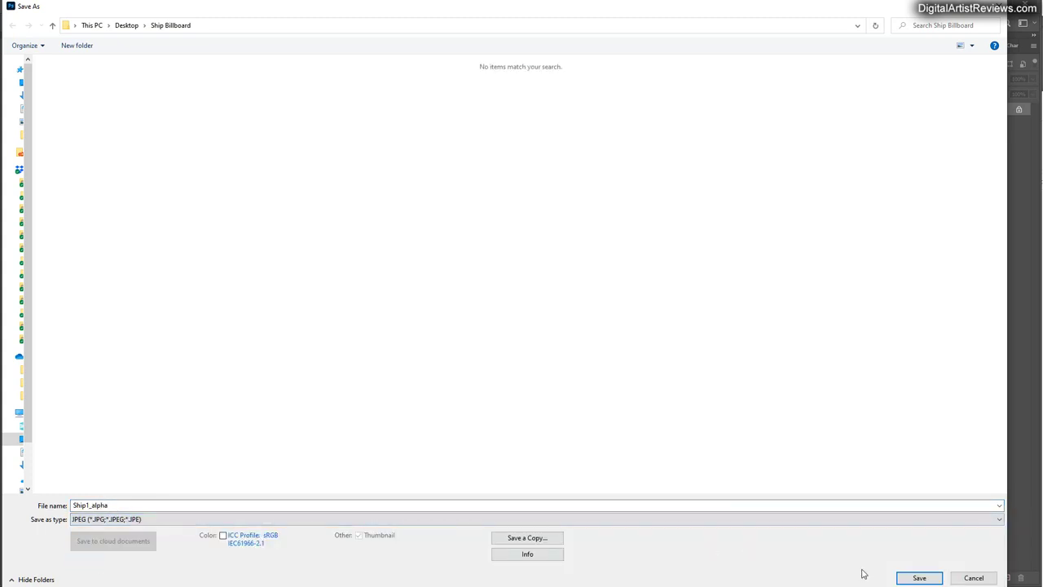
left_click(919, 574)
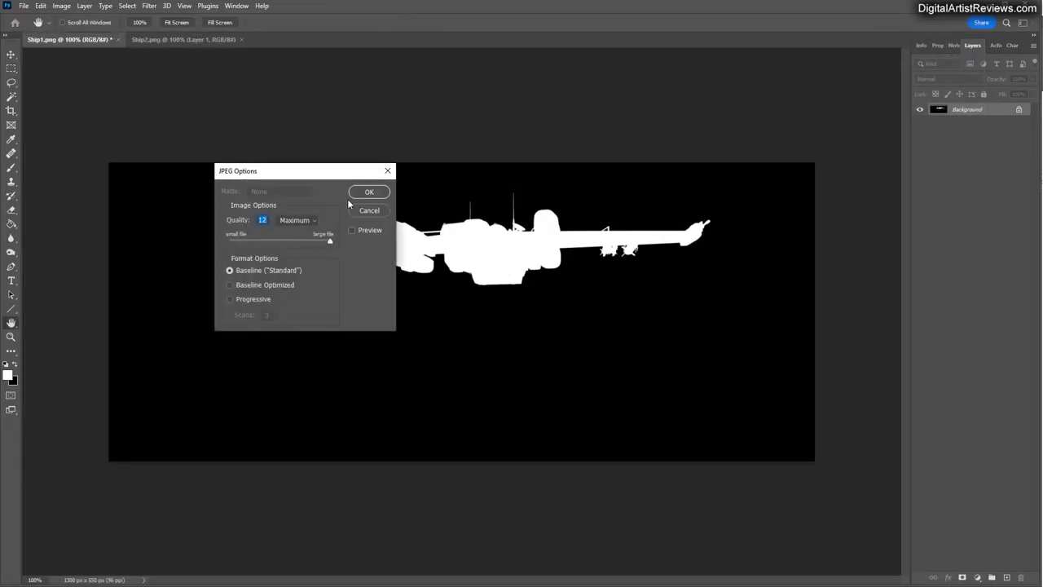
left_click(352, 195)
In Ship2.png, create a layer mask from transparency and paste a copy of the mask as a new layer
left_click(158, 41)
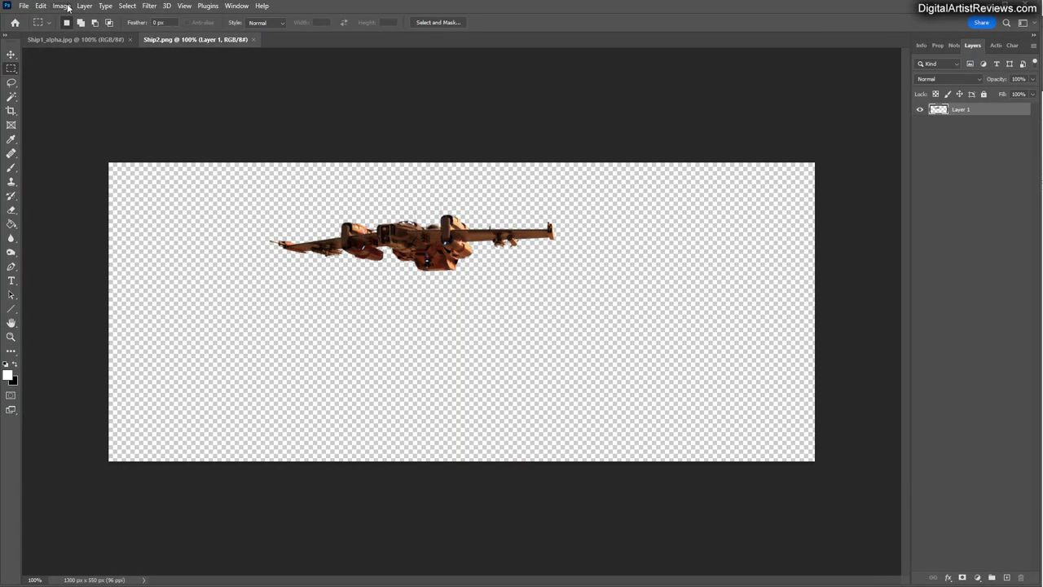
left_click(84, 5)
mouse_move(180, 175)
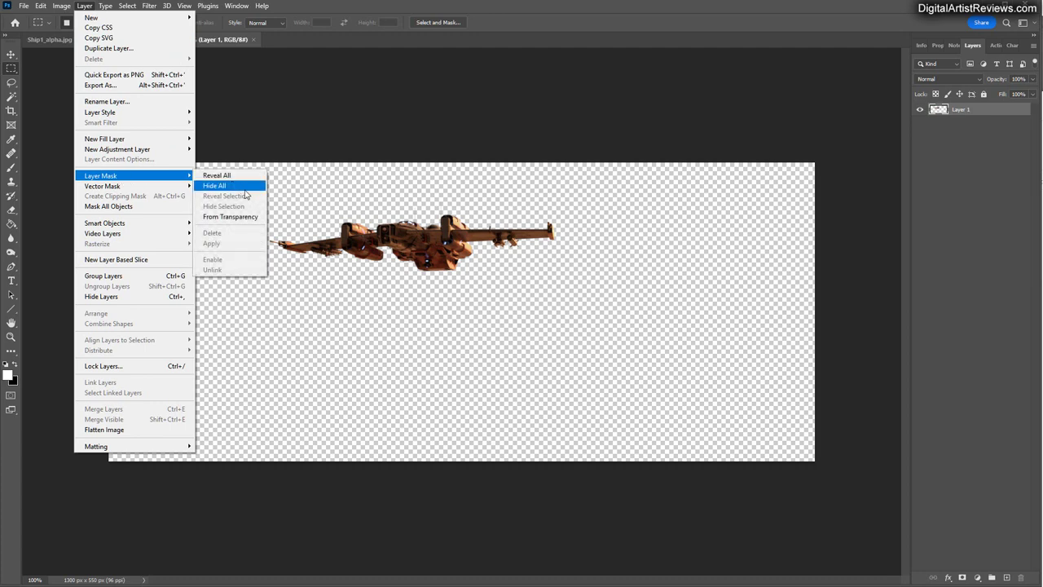
left_click(244, 216)
key("ctrl+v")
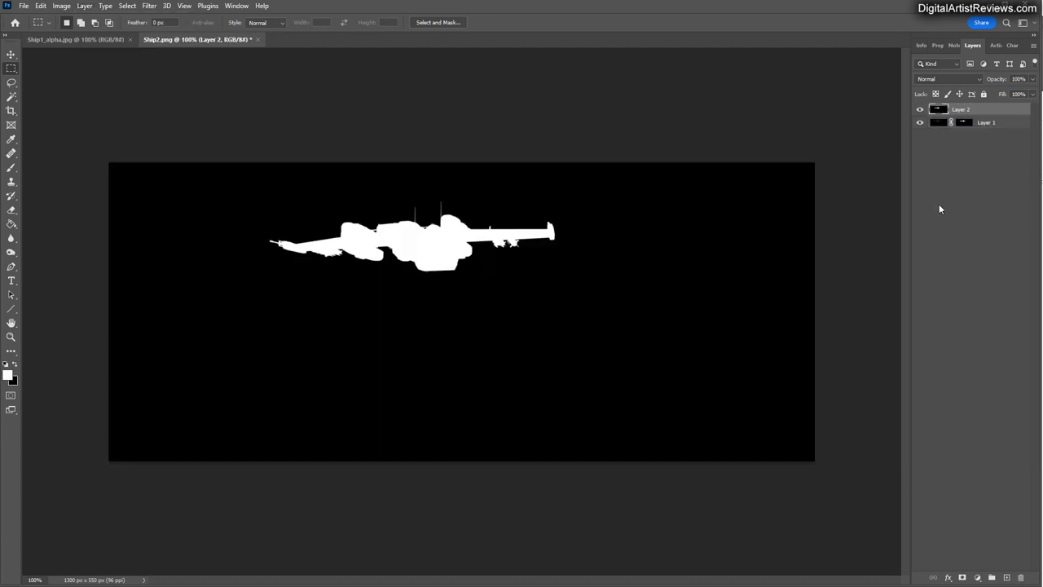
Flatten the Ship2 image and save it in the Ship Billboard folder as a JPEG named Ship2_alpha
left_click(1033, 46)
left_click(1037, 412)
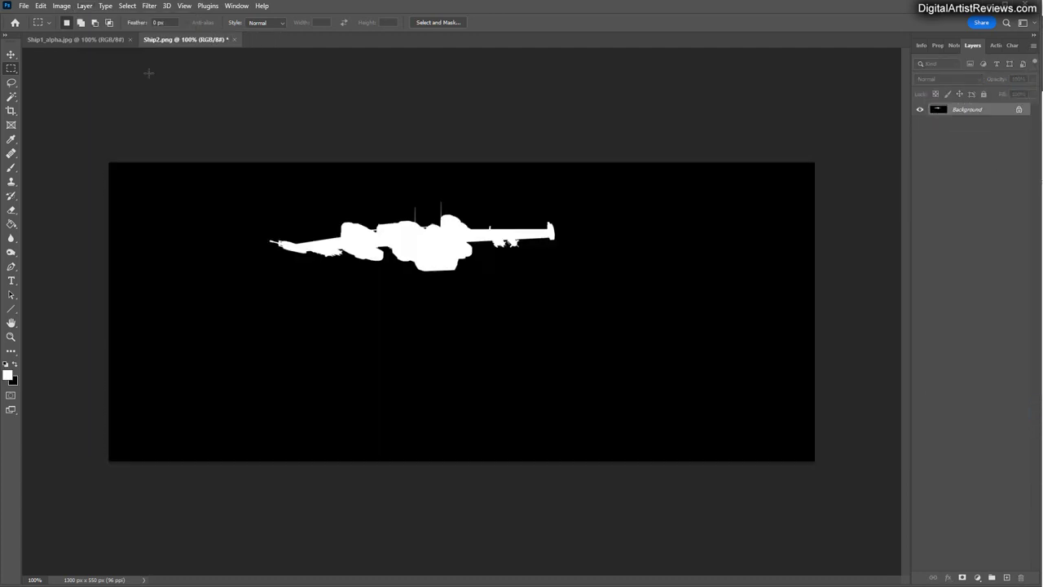
left_click(24, 7)
left_click(45, 137)
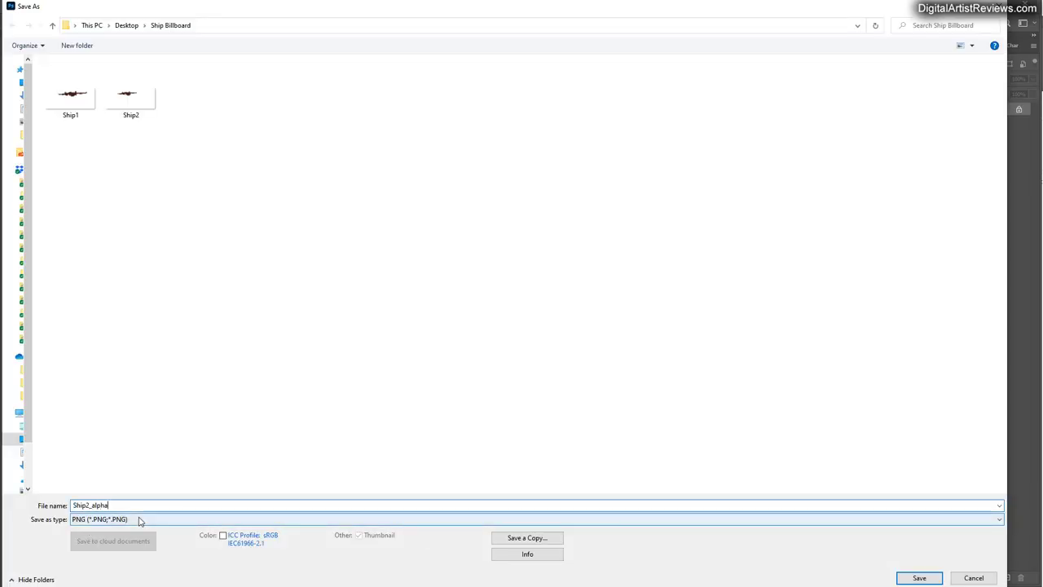
left_click(96, 519)
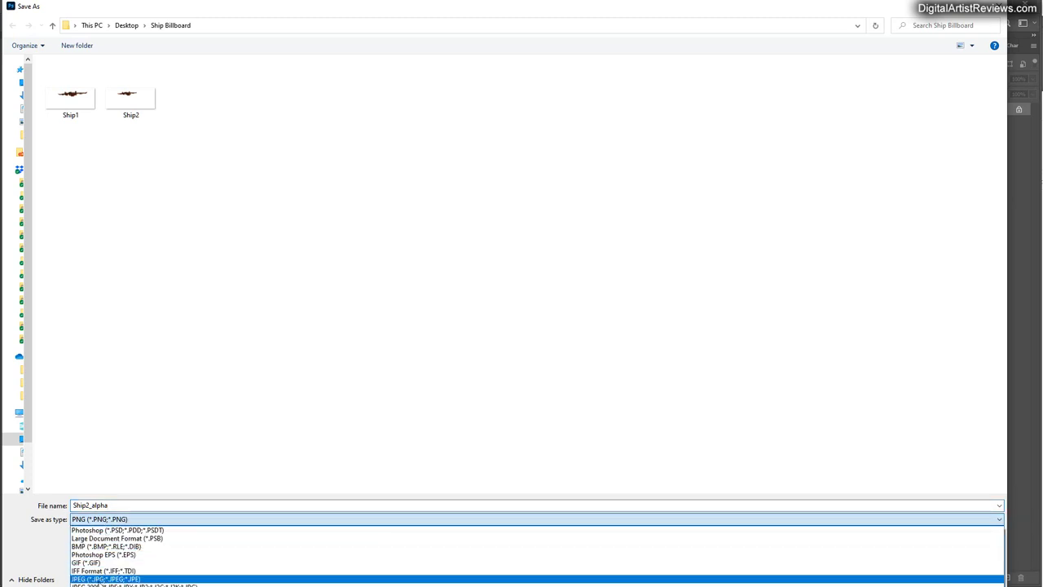
left_click(733, 579)
left_click(919, 577)
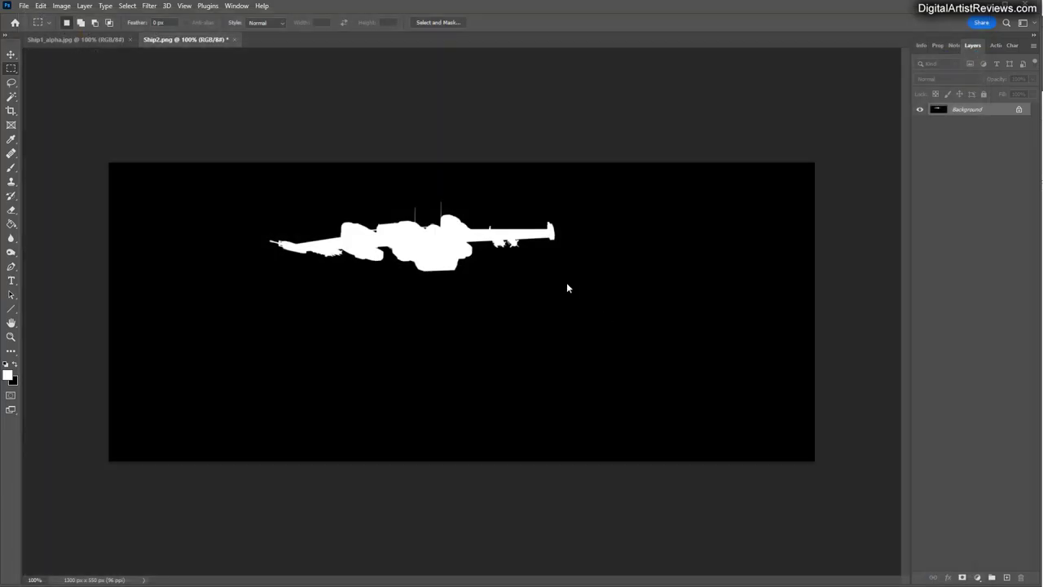
left_click(358, 194)
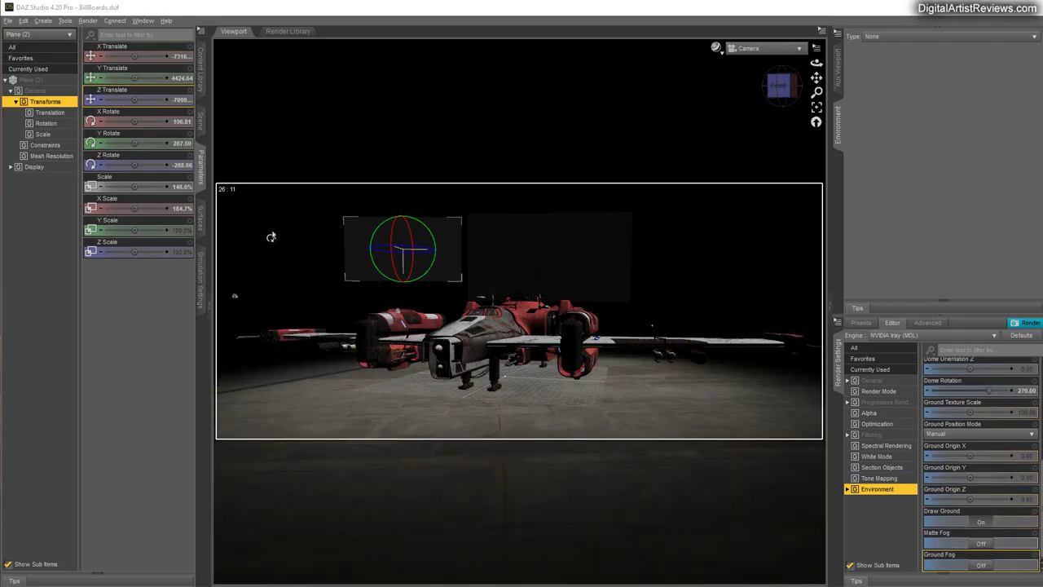
In DAZ Studio, select the first Plane and set its surface Base Color to black
left_click(201, 122)
left_click(49, 225)
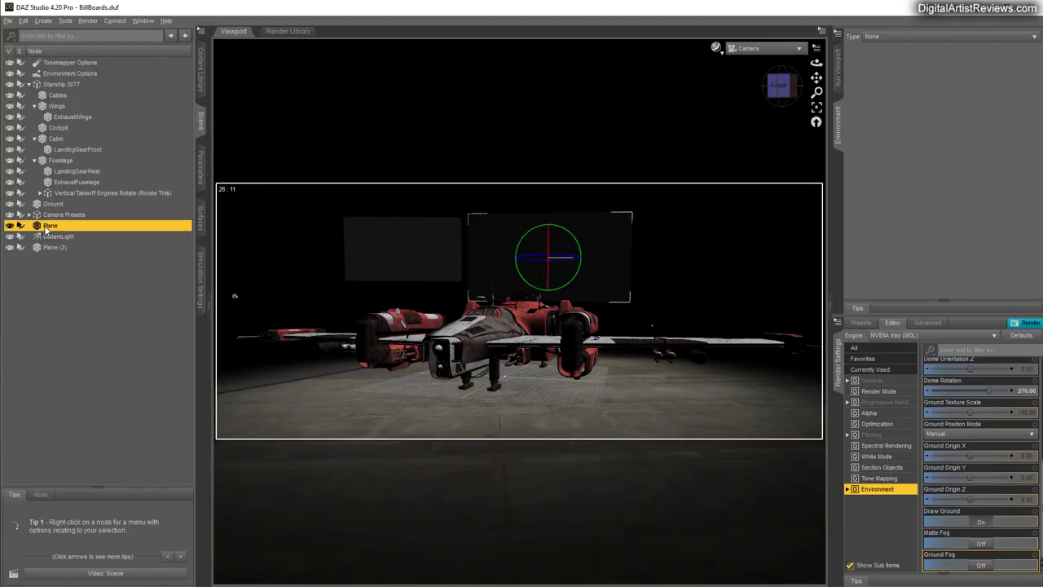
left_click(200, 216)
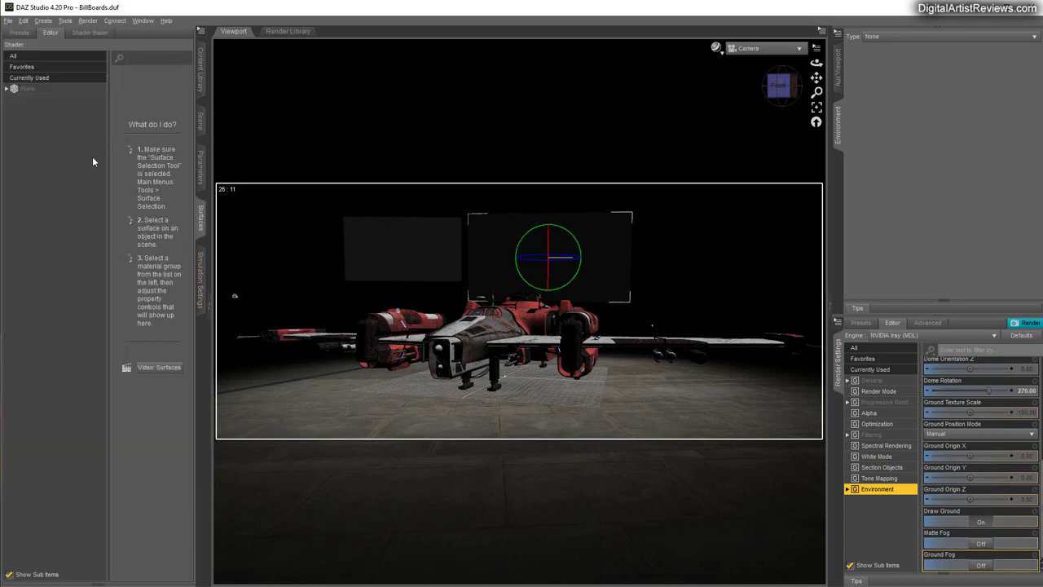
left_click(25, 90)
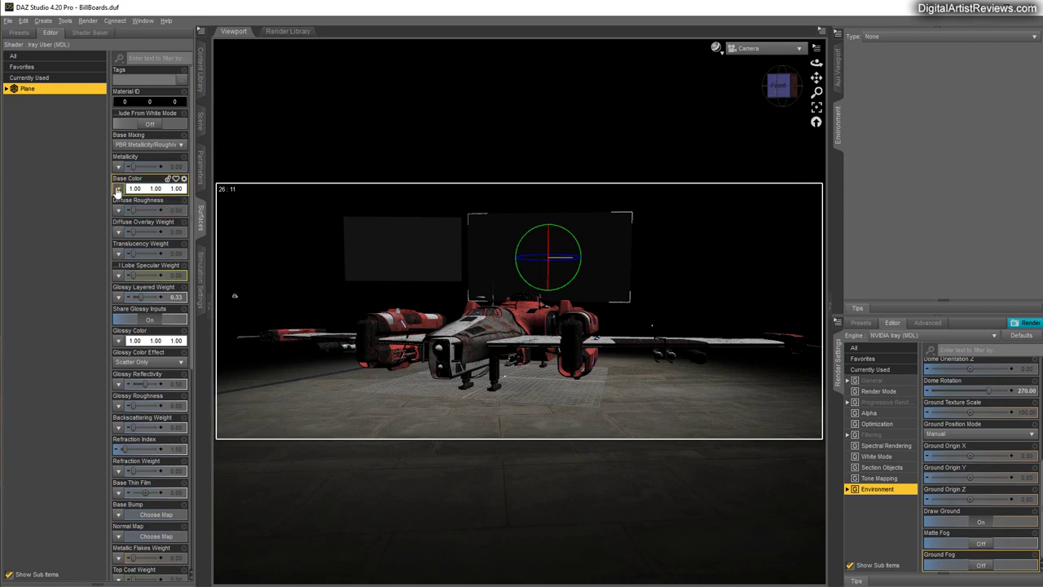
scroll(135, 362, "down", 8)
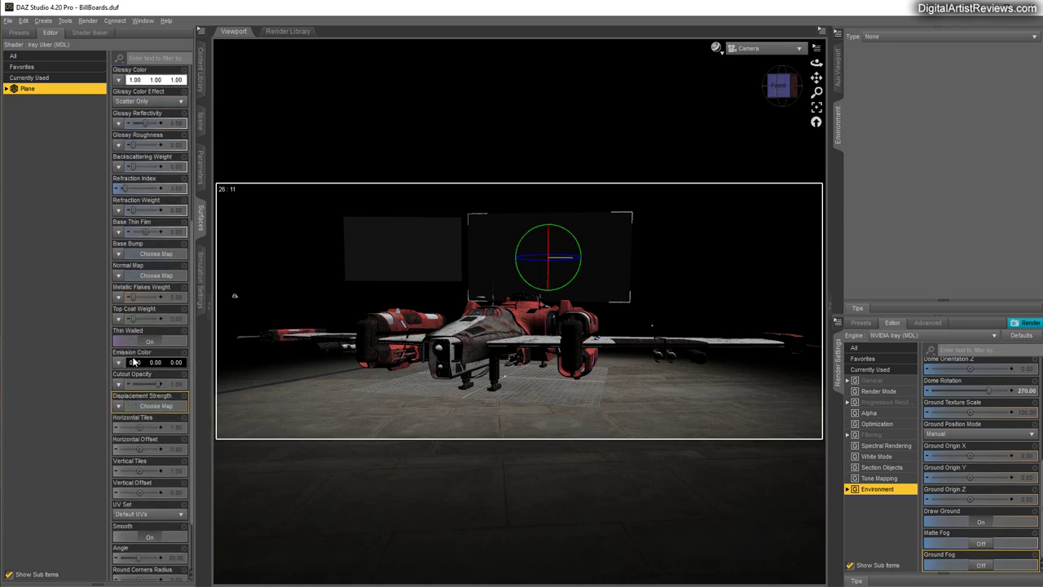
scroll(151, 363, "up", 8)
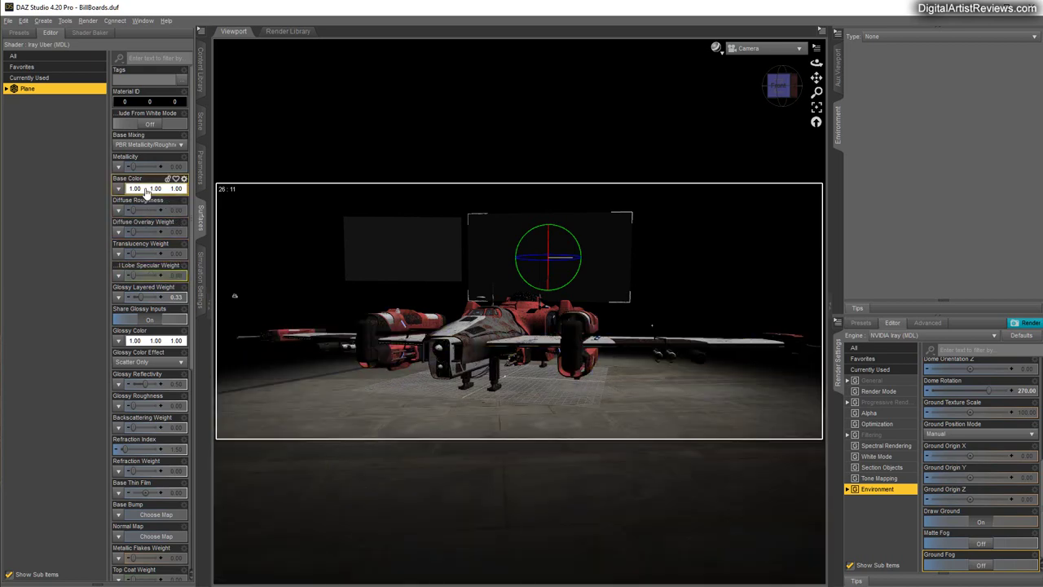
left_click(148, 189)
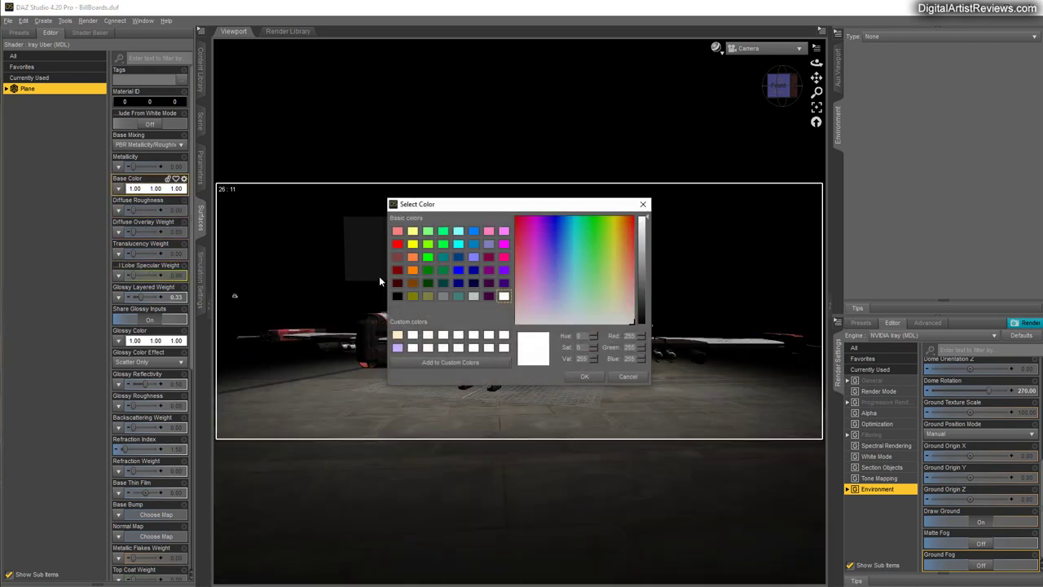
left_click(397, 295)
left_click(582, 376)
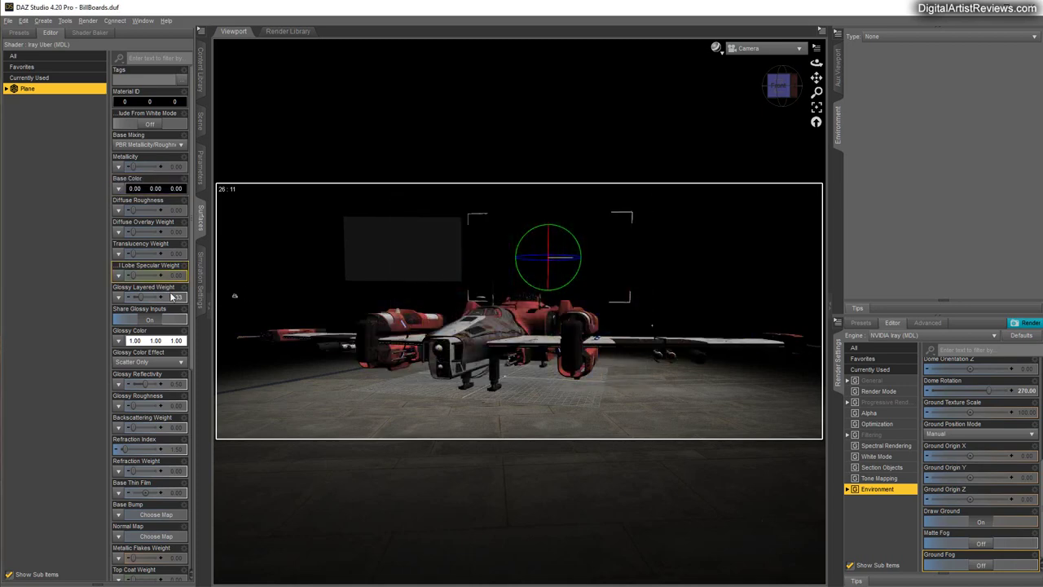
Set the Plane's Glossy Layered Weight to 0 and its Glossy Color to black
left_click(148, 341)
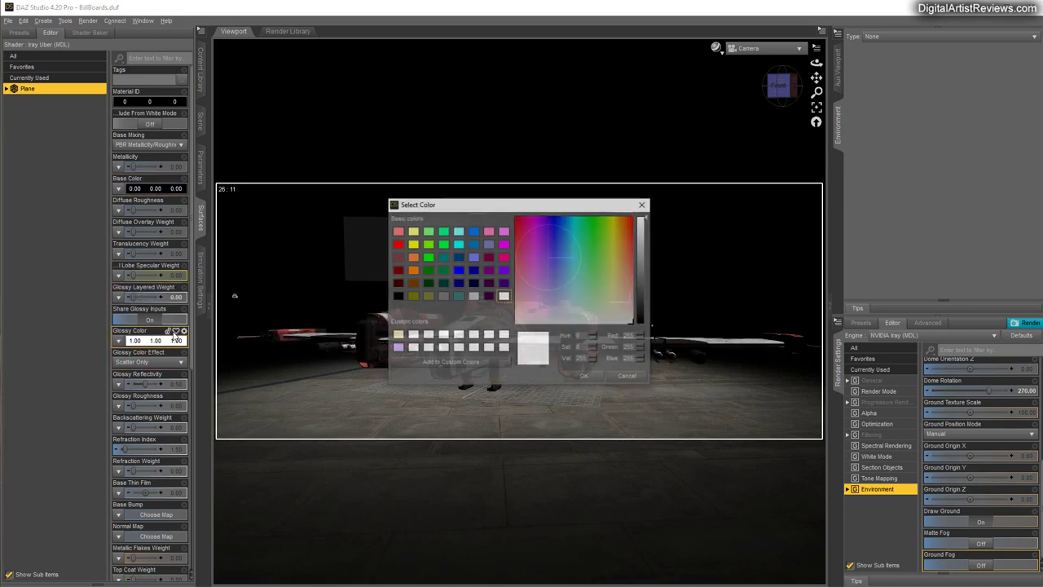
left_click(397, 296)
left_click(580, 376)
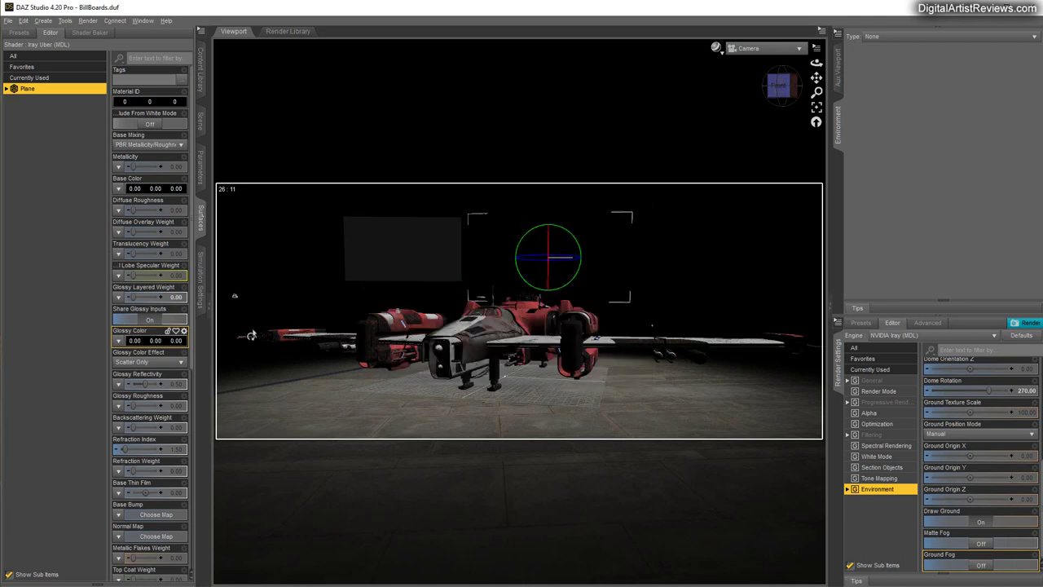
Load the Ship1 image as the Plane's Emission Color map and set the emission color to white
scroll(154, 325, "down", 2)
scroll(154, 325, "down", 4)
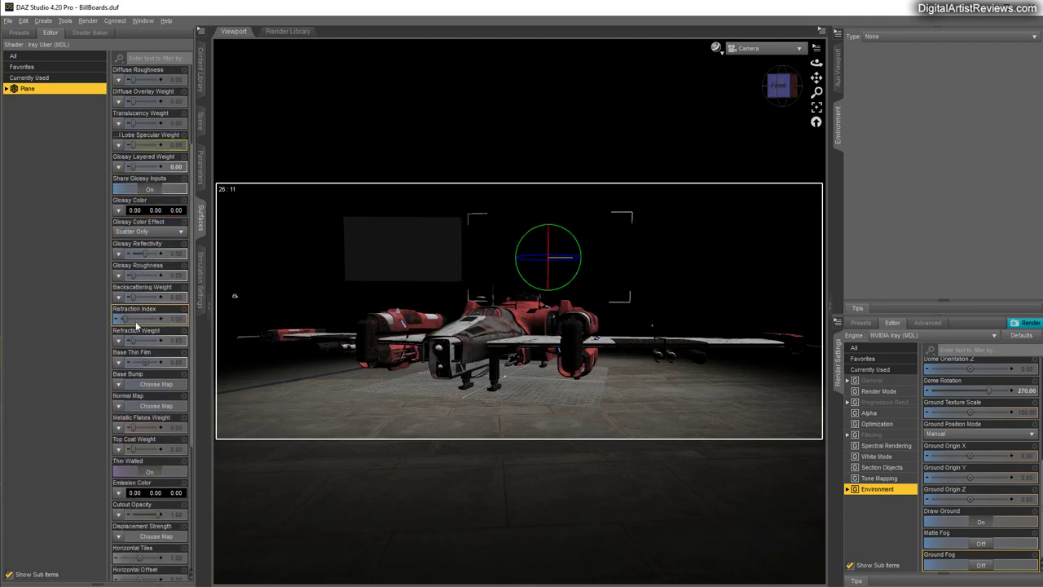
scroll(155, 354, "down", 4)
scroll(156, 354, "down", 1)
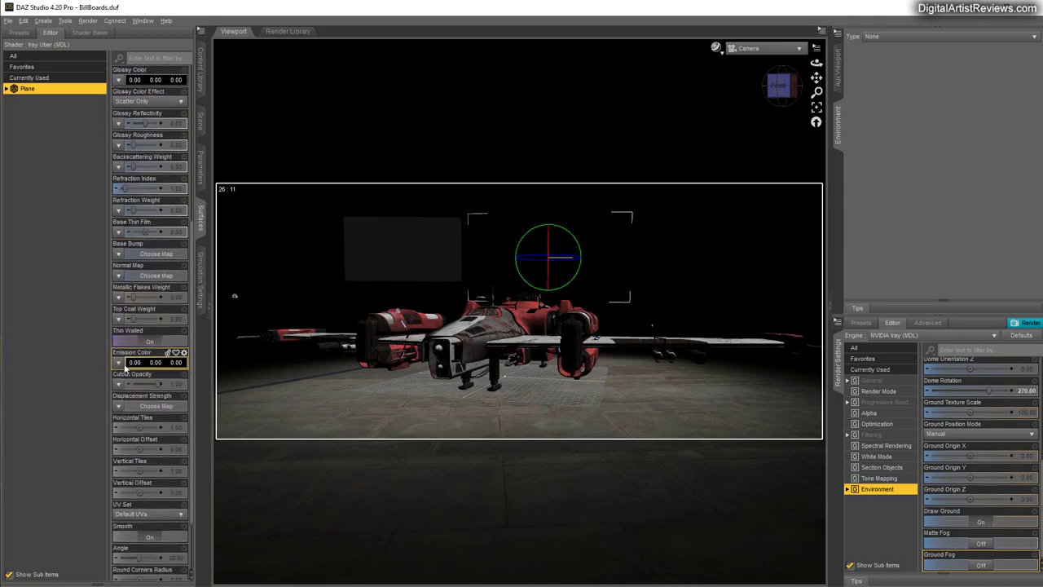
left_click(119, 363)
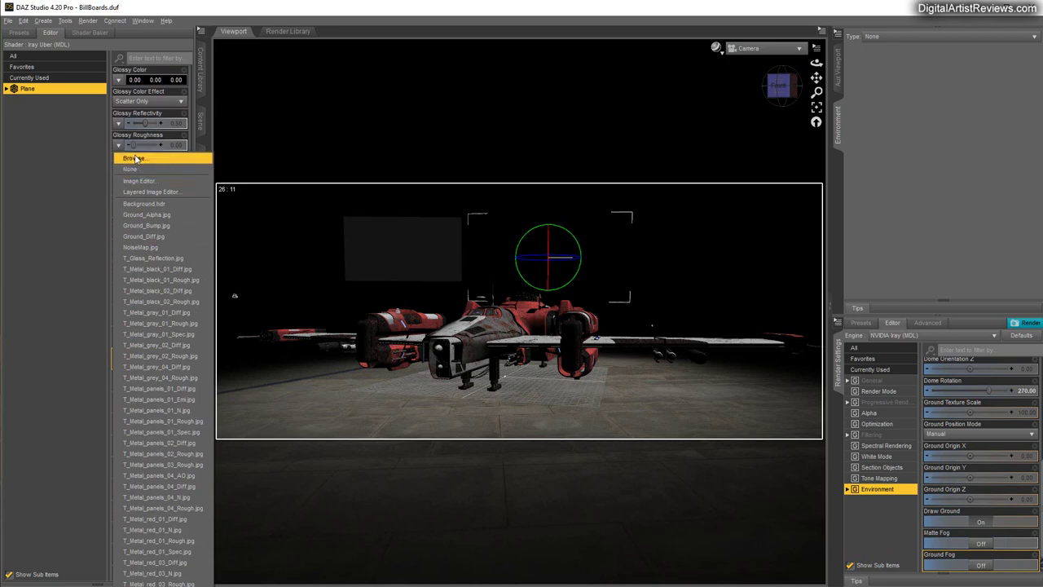
left_click(135, 158)
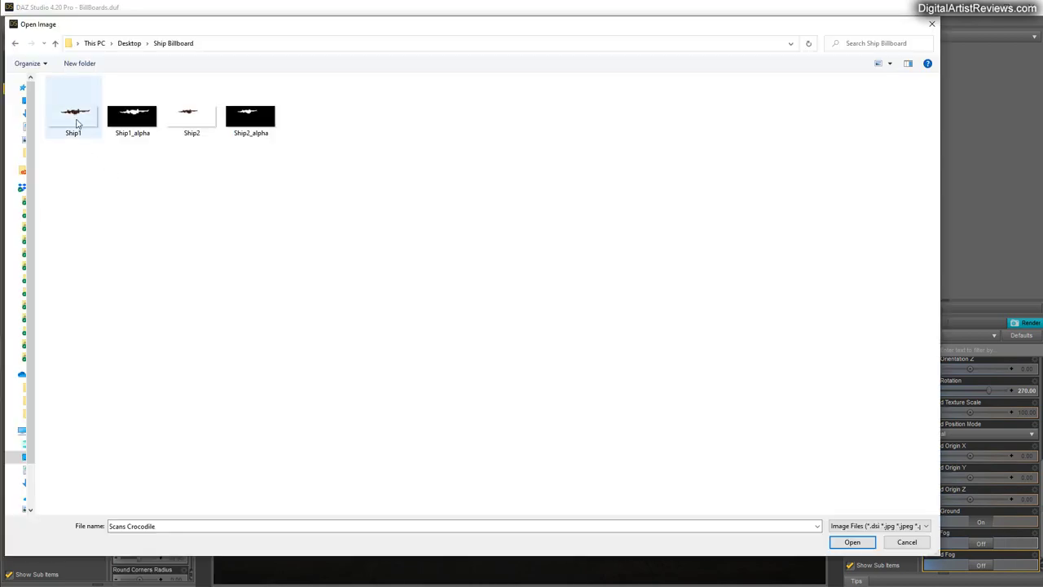
left_click(77, 119)
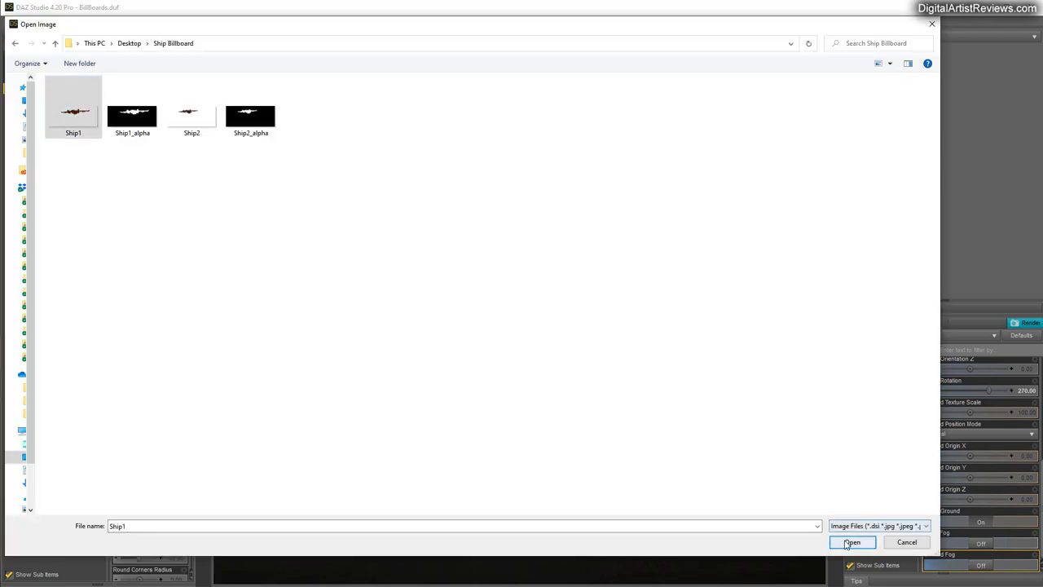
left_click(852, 542)
left_click(153, 361)
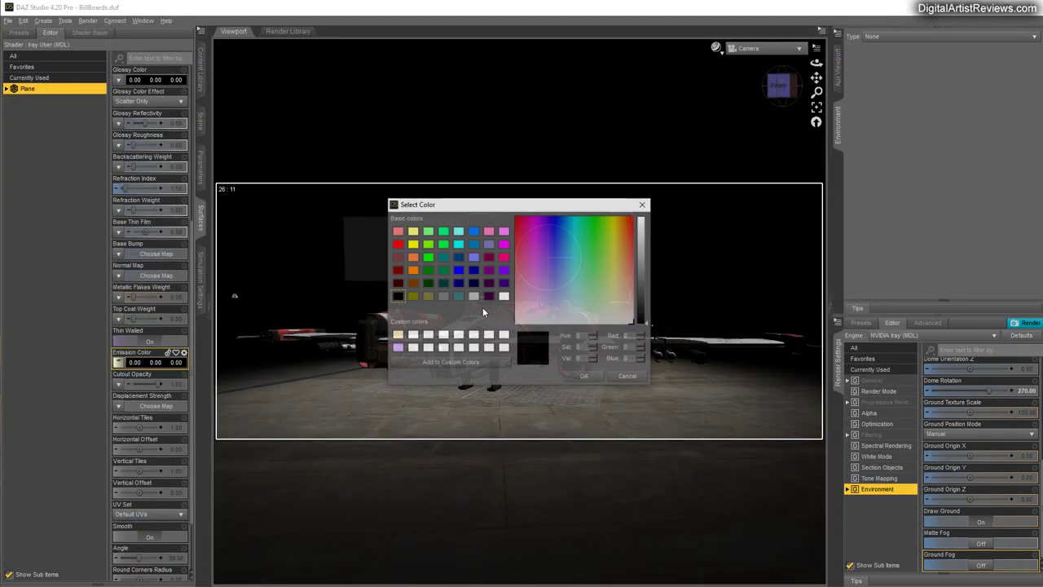
left_click(503, 296)
left_click(567, 377)
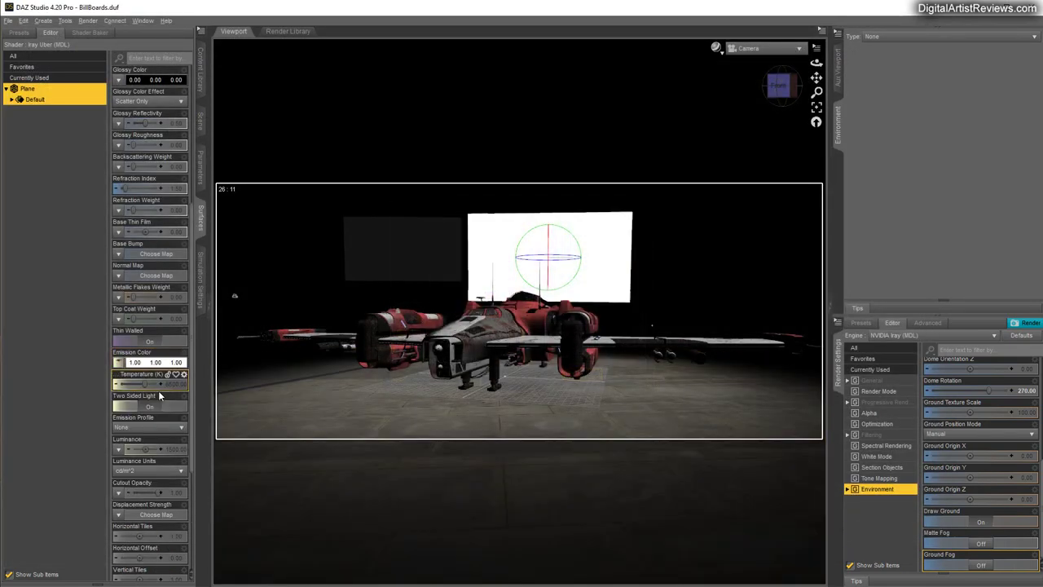
Increase the Plane's emission Luminance and switch the viewport to the Iray preview
left_click(174, 449)
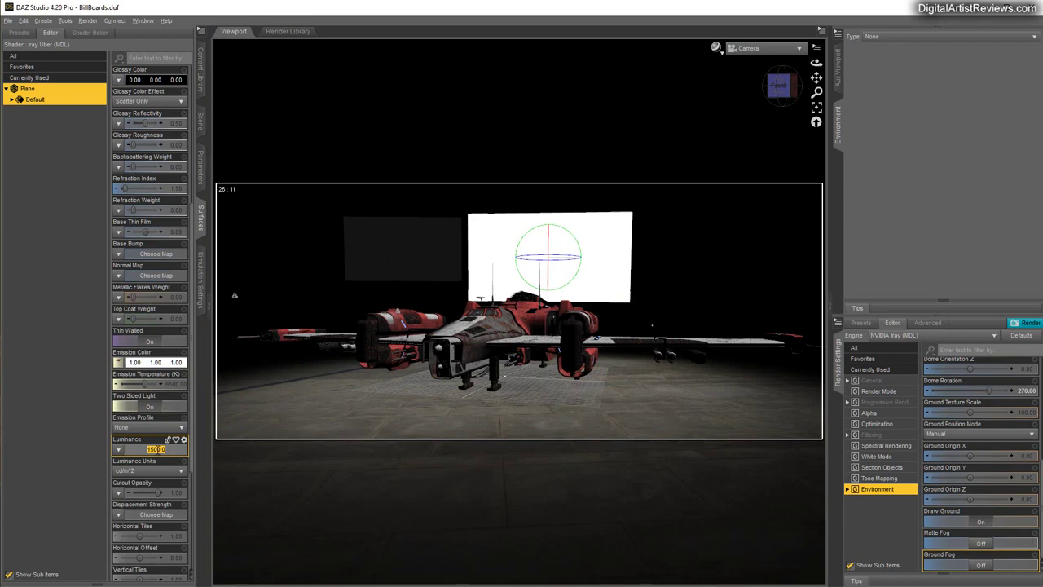
key("Return")
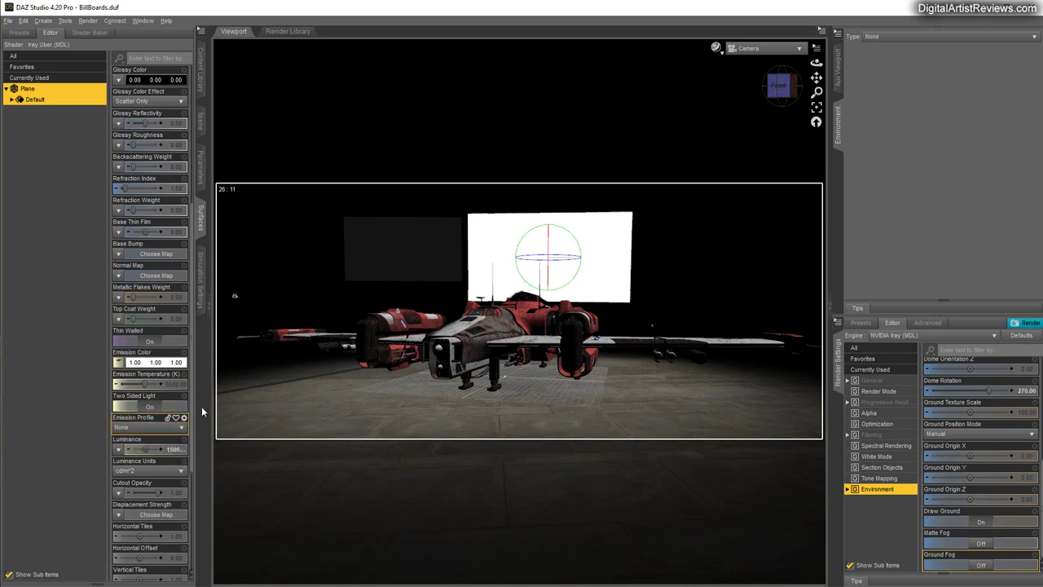
left_click(721, 53)
left_click(706, 189)
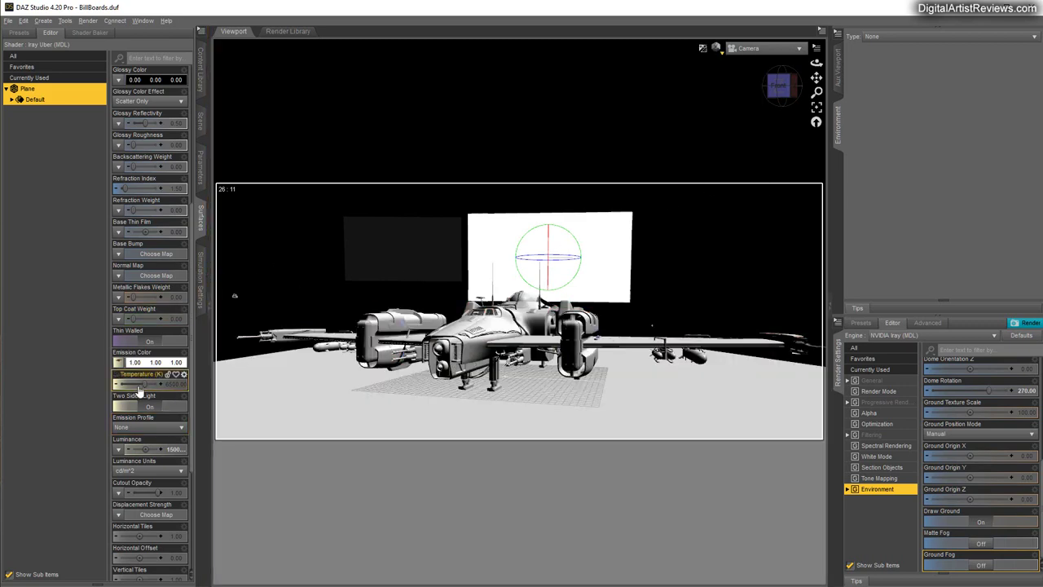
Load the Ship1_alpha image as the Plane's Cutout Opacity map
scroll(158, 430, "down", 3)
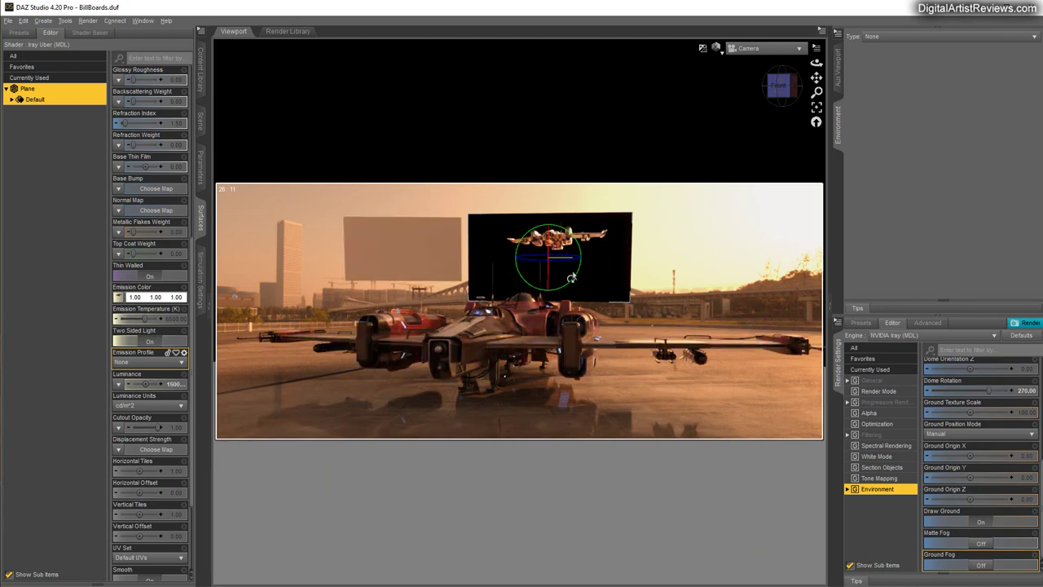
left_click(116, 431)
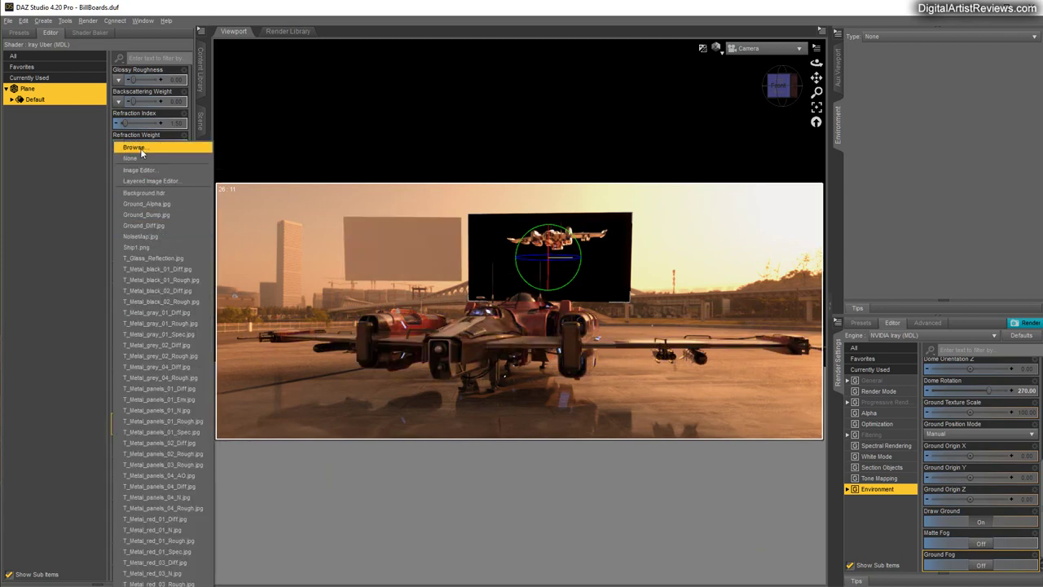
left_click(135, 147)
left_click(132, 116)
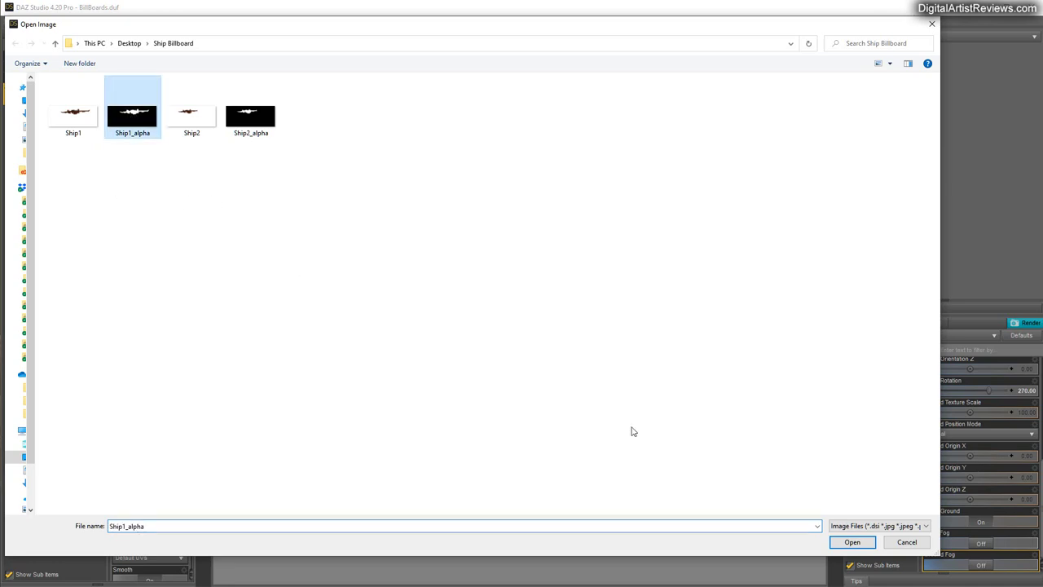
left_click(852, 542)
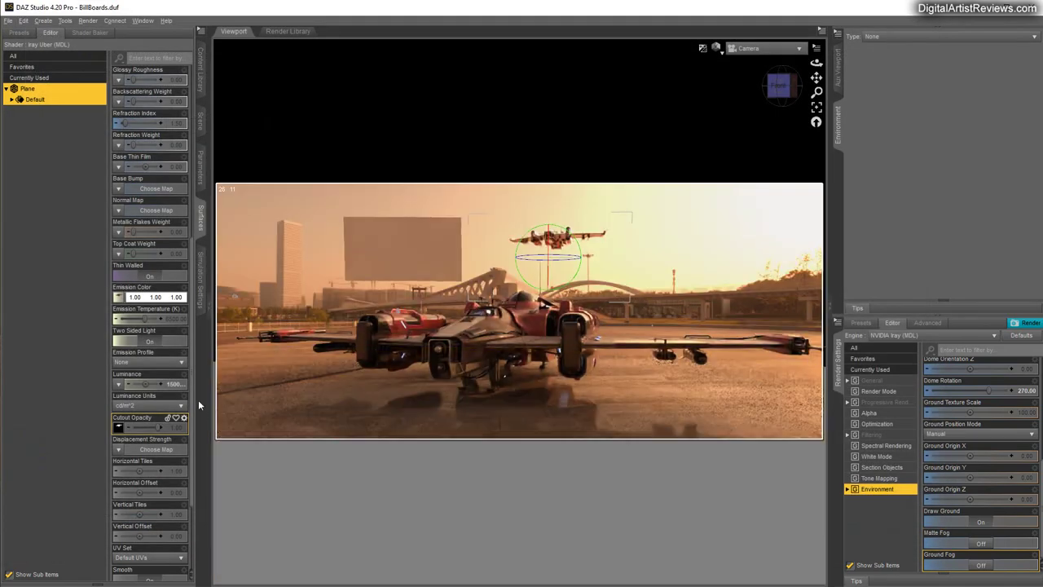
Set the first Plane's overall Scale to 300%
left_click(202, 123)
left_click(201, 167)
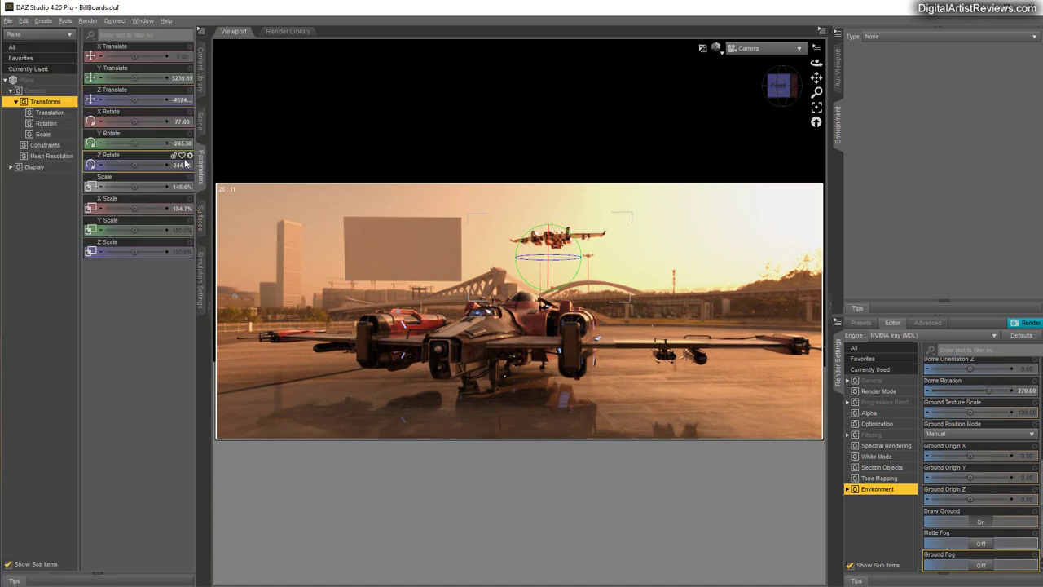
left_click(178, 193)
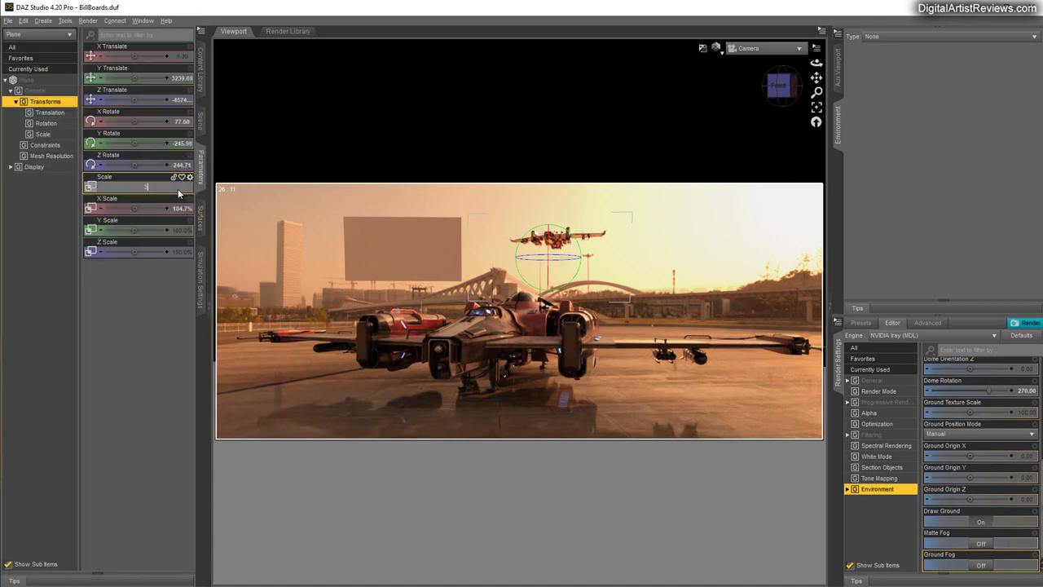
type("300")
key("Return")
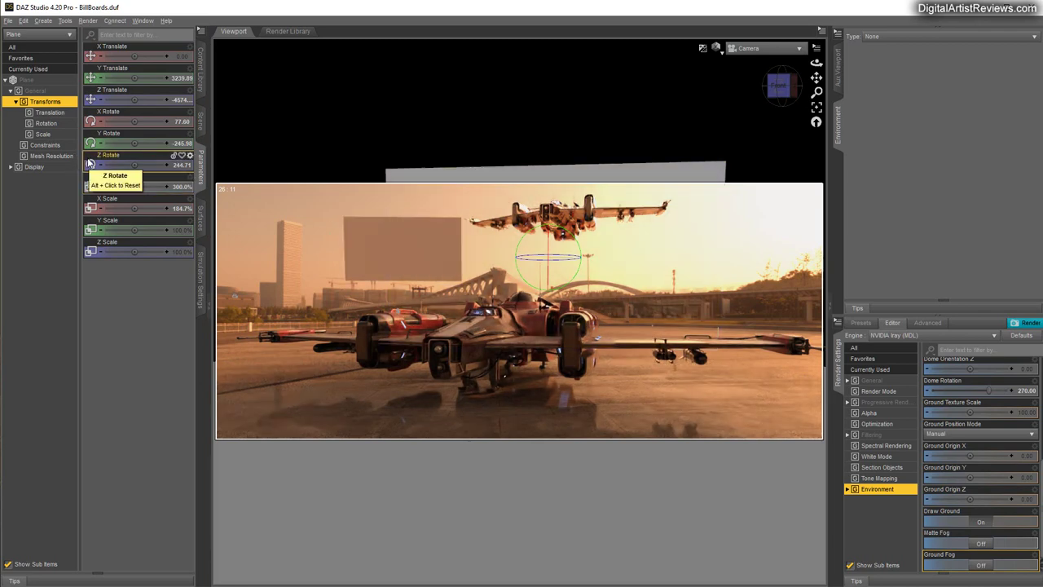
Raise the emission Luminance on the enlarged Plane's surface to brighten the flying ship
left_click(198, 225)
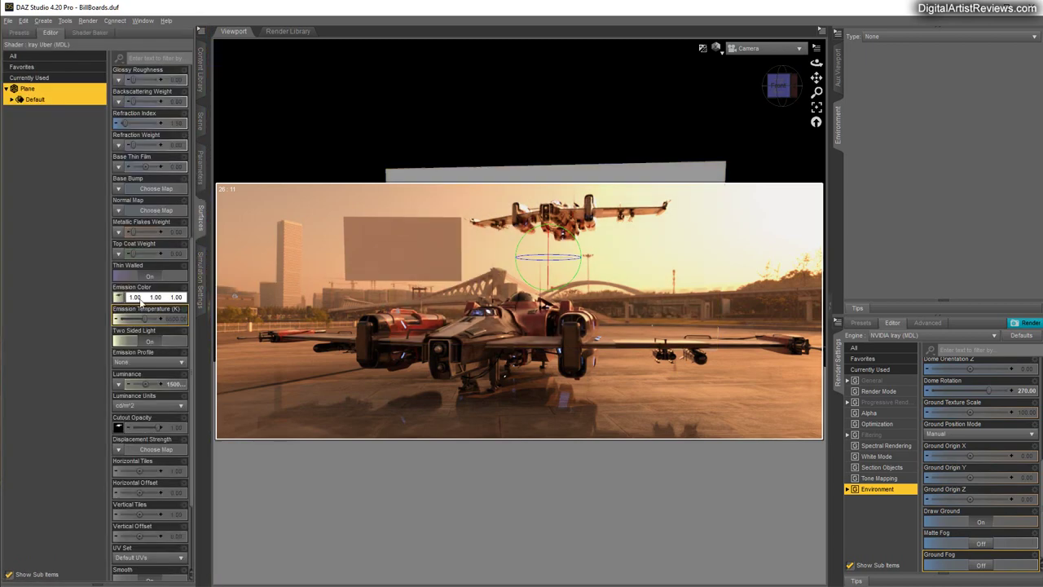
left_click(149, 384)
key("Return")
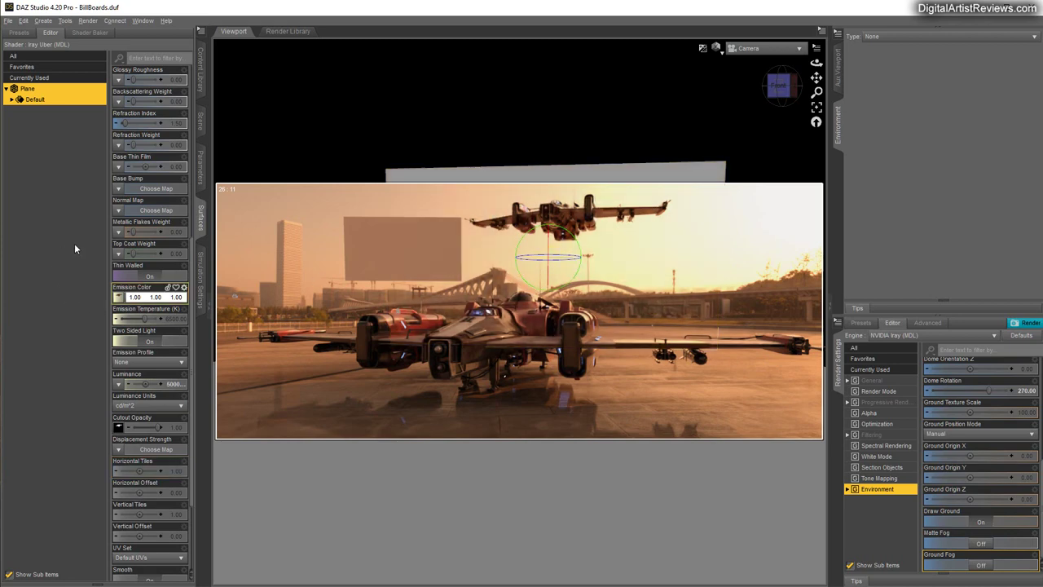
Lower the first Plane's Y Translate to about 2053 so the flying ship sits lower in the sky
left_click(201, 121)
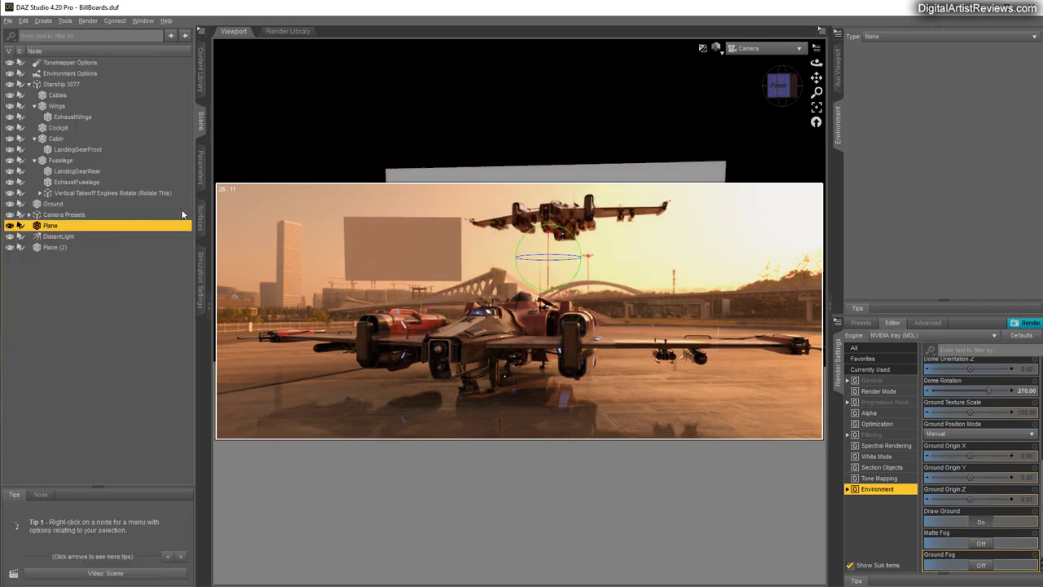
left_click(200, 167)
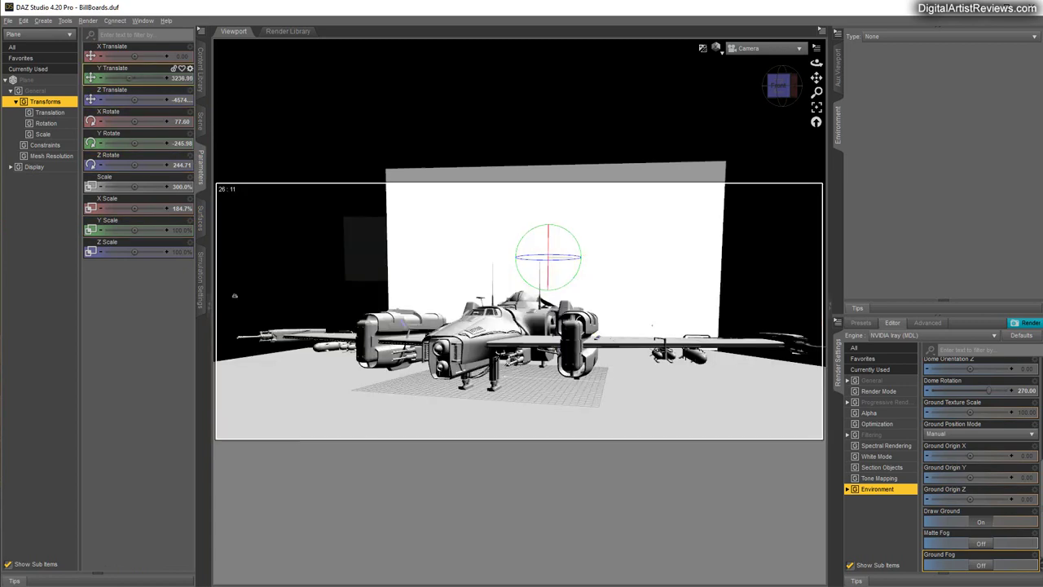
left_click_drag(124, 79, 118, 78)
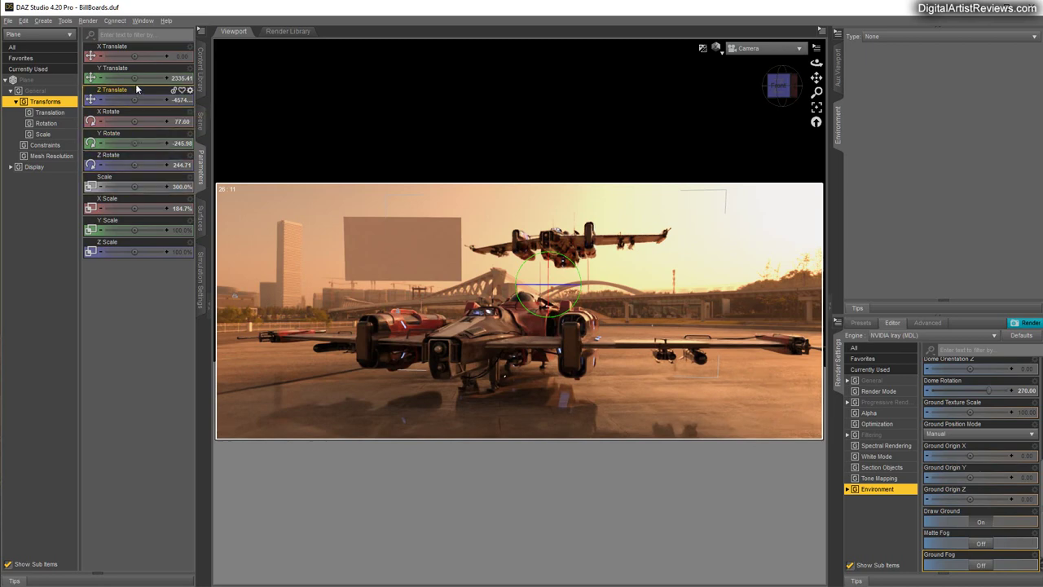
left_click_drag(134, 78, 133, 79)
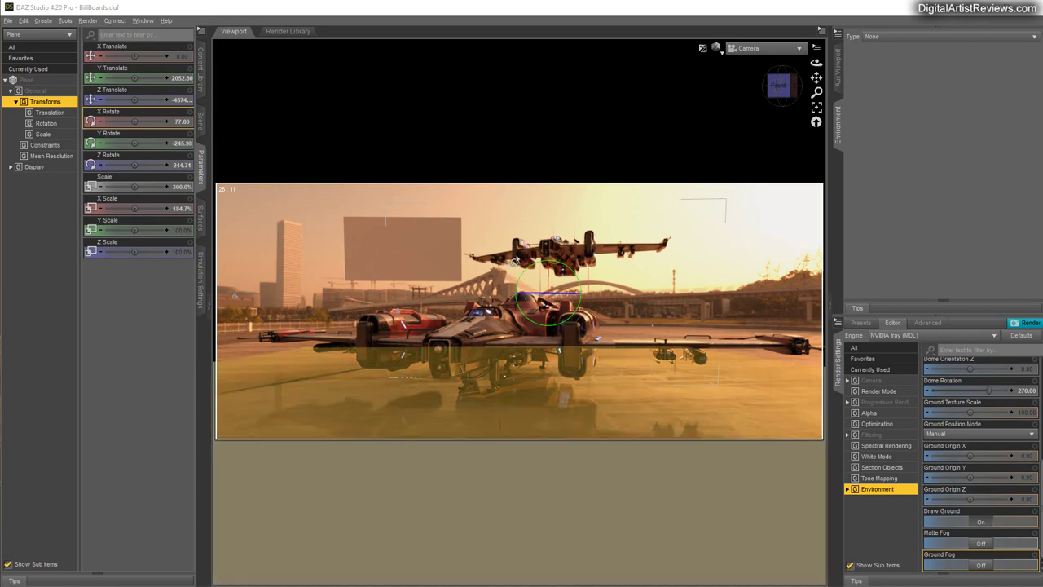
Copy the first Plane's surface settings and paste them onto Plane (2)
left_click(201, 122)
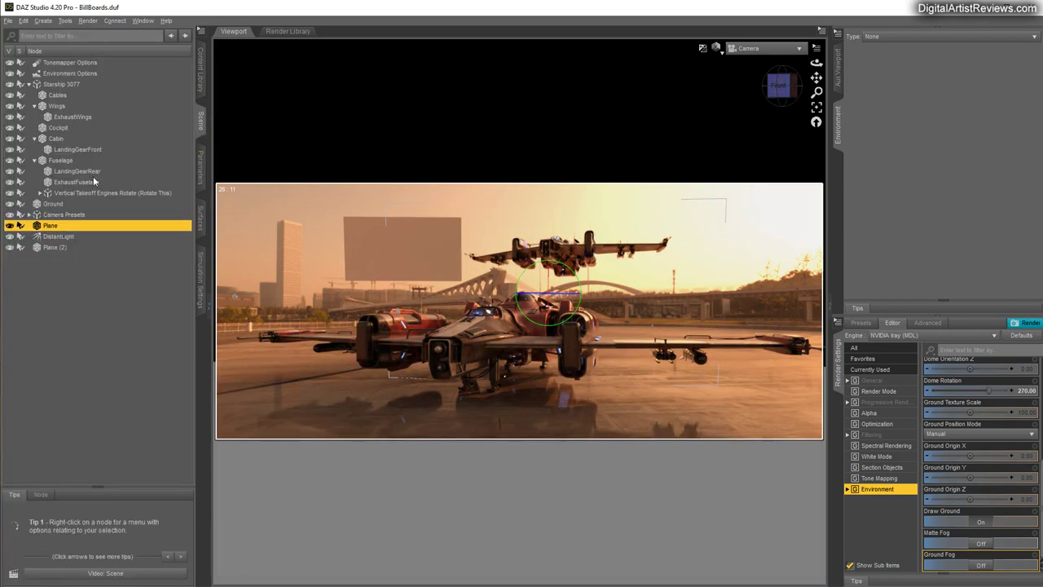
left_click(57, 248, "ctrl")
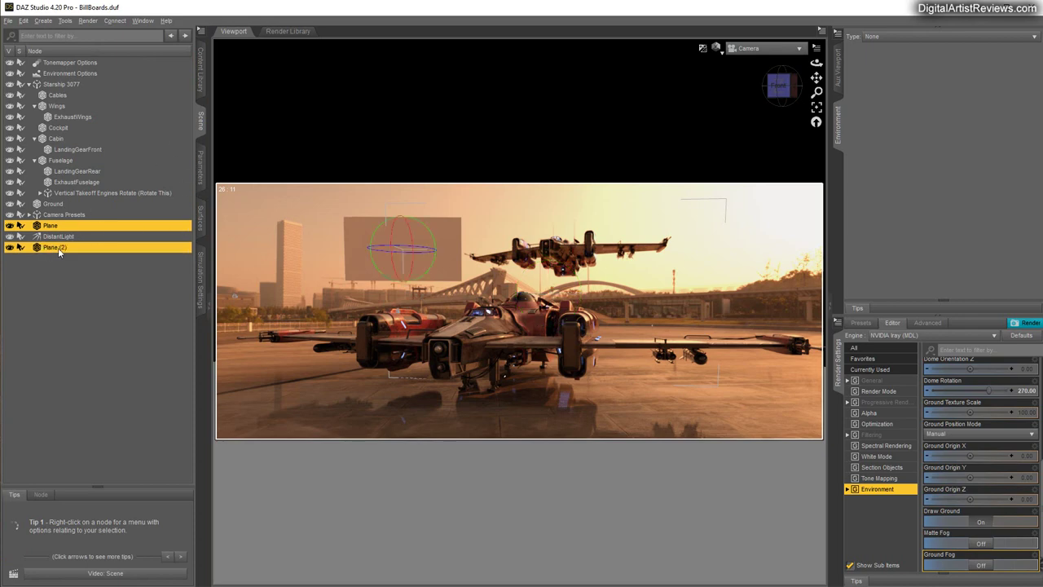
left_click(202, 216)
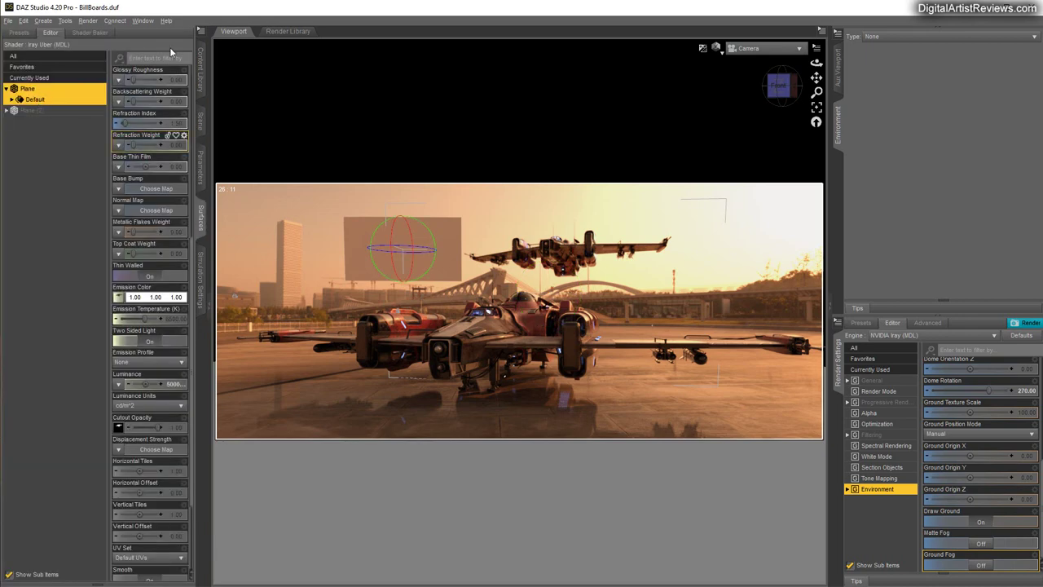
left_click(199, 31)
left_click(214, 48)
left_click(34, 111)
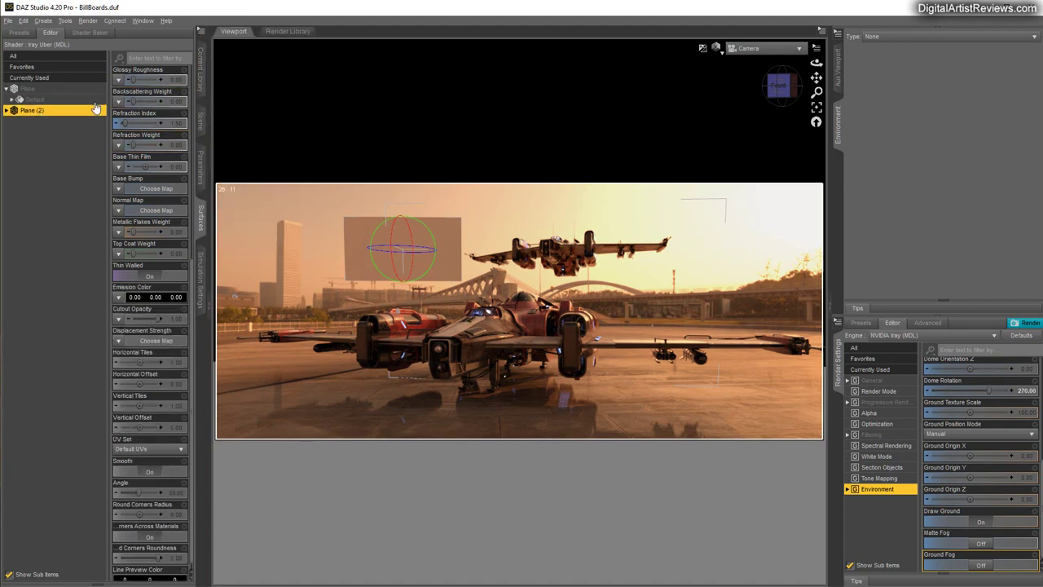
left_click(202, 32)
left_click(215, 57)
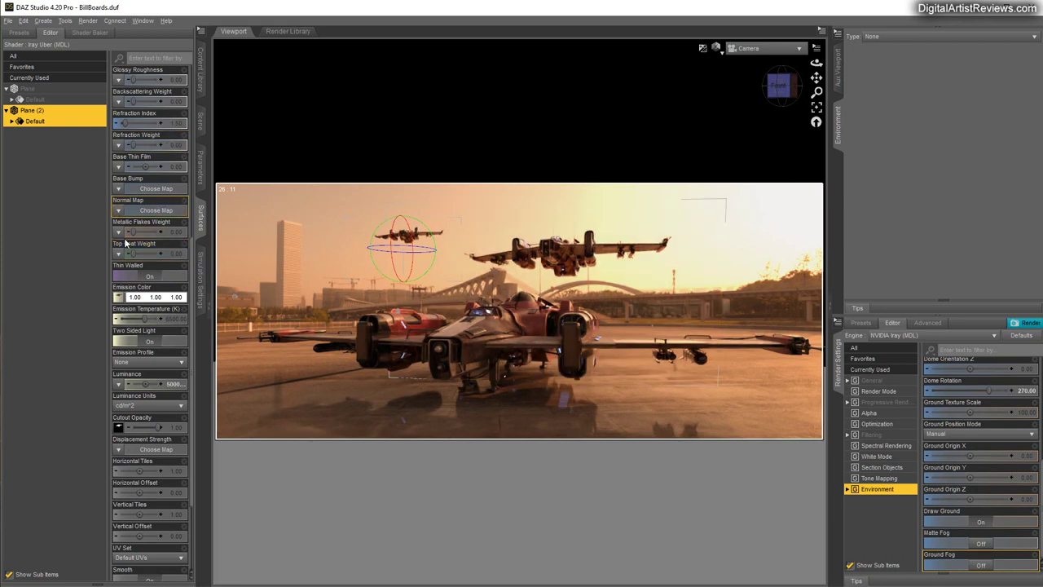
Replace Plane (2)'s Emission Color map with the Ship2 image from the Ship Billboard folder
scroll(133, 177, "up", 4)
scroll(135, 196, "down", 6)
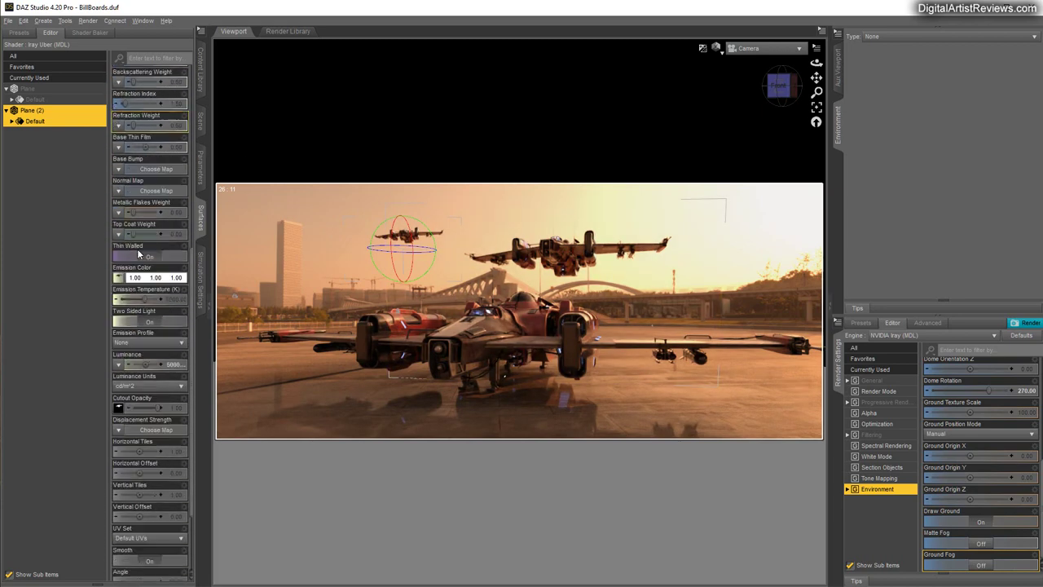
left_click(145, 255)
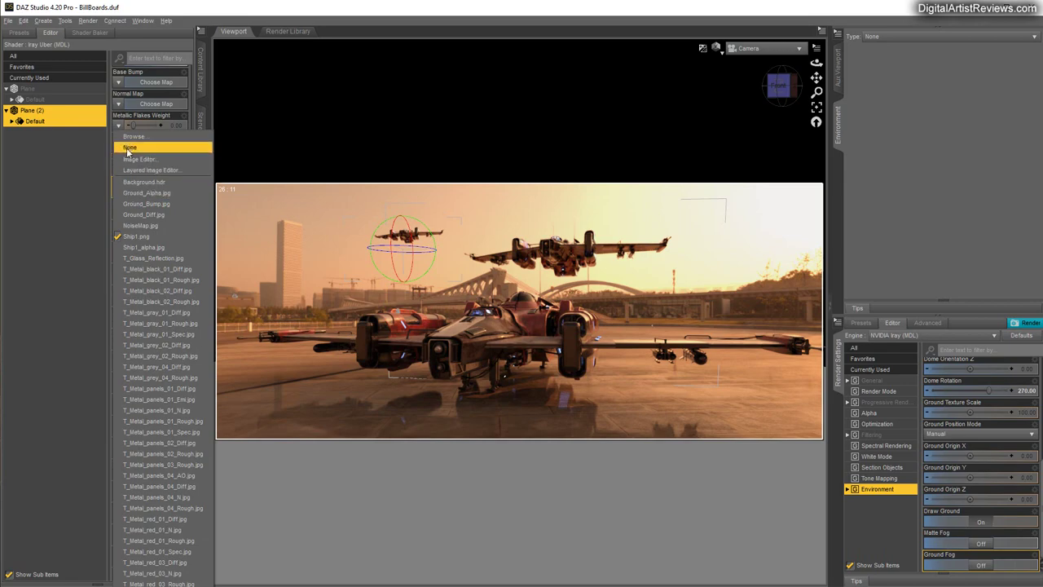
left_click(126, 143)
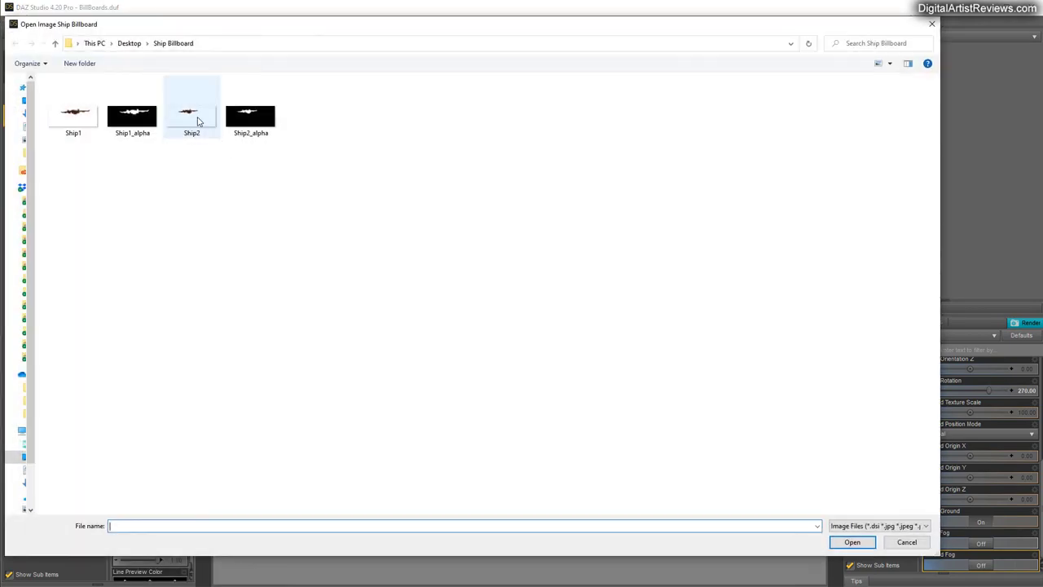
left_click(196, 121)
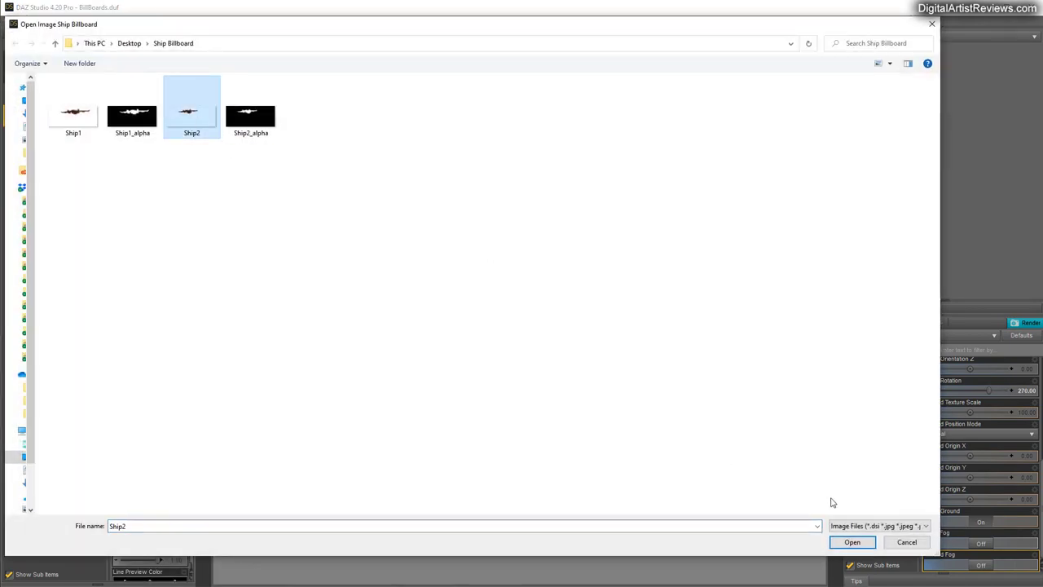
left_click(855, 545)
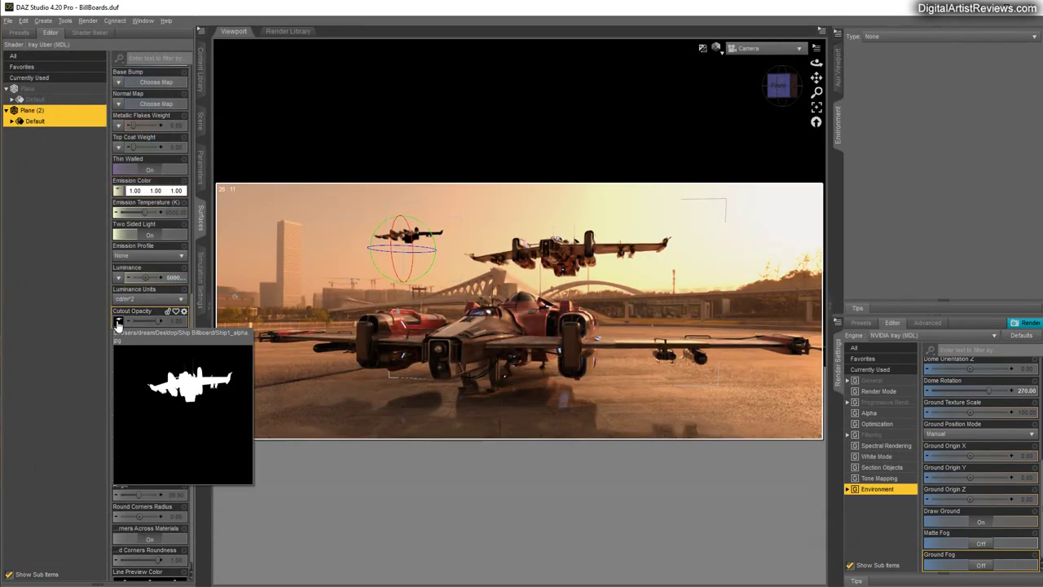
Replace Plane (2)'s Cutout Opacity map with the Ship2_alpha image
left_click(116, 321)
left_click(133, 125)
left_click(250, 114)
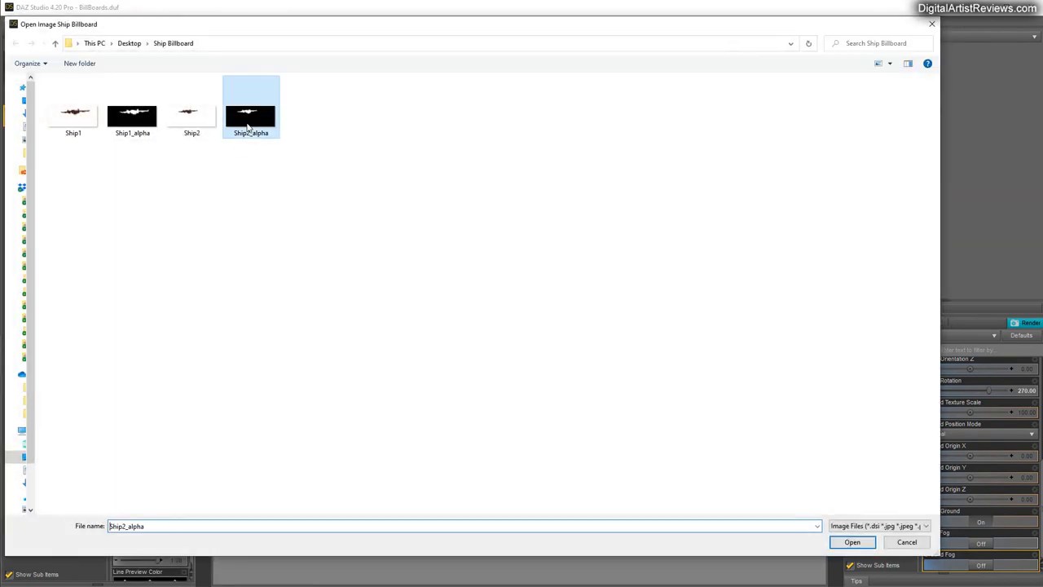
left_click(851, 541)
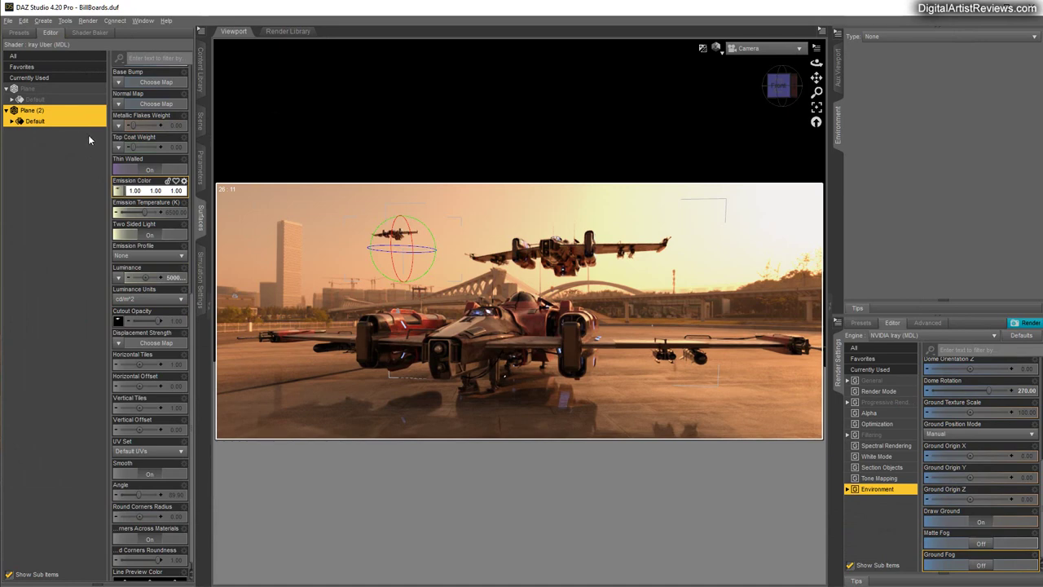
Deselect both planes and reposition the camera for a closer, angled shot of the landed ship with both flying ships behind it
left_click(198, 122)
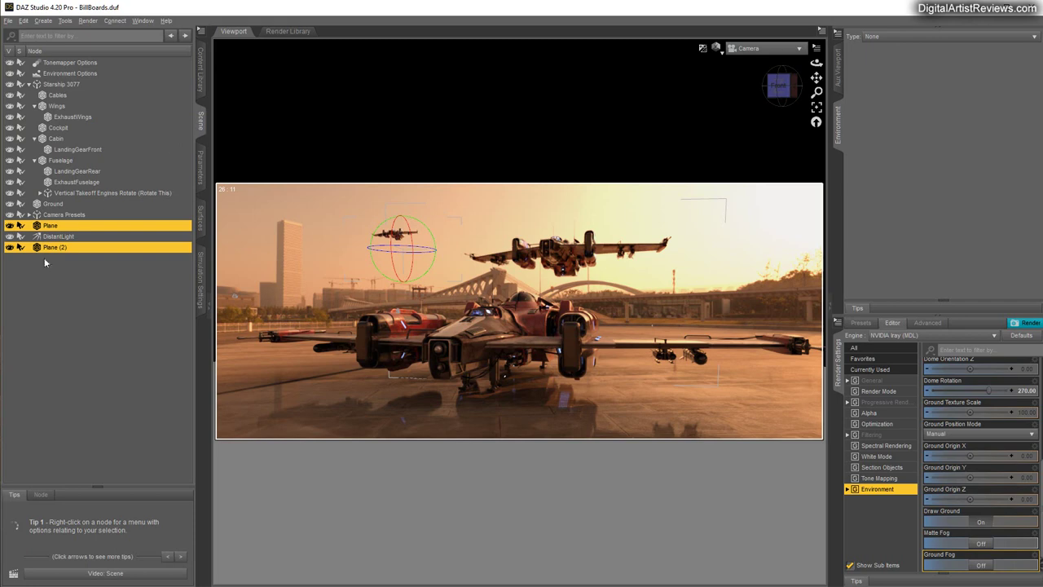
left_click(73, 333)
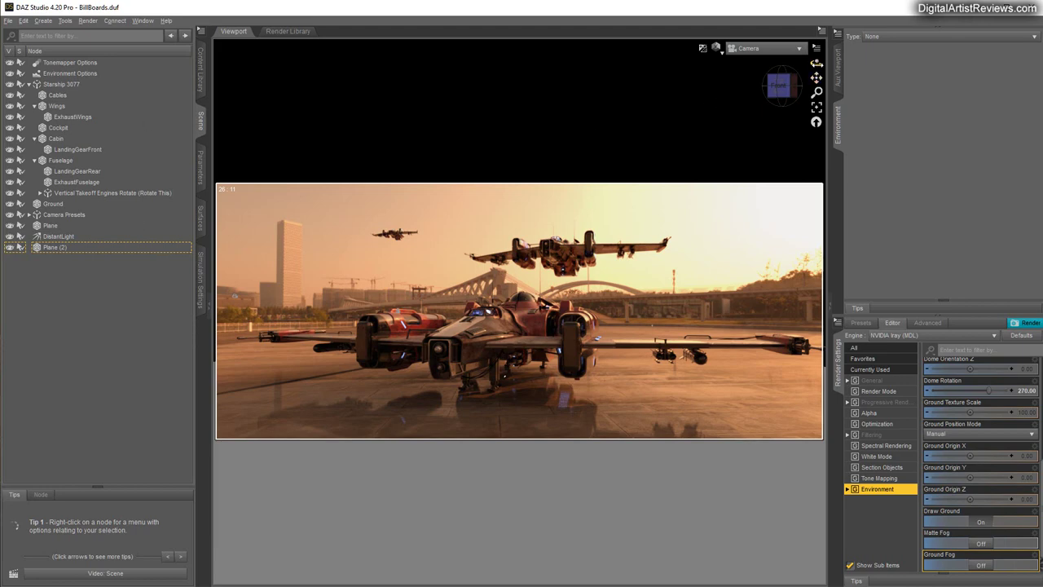
mouse_move(815, 63)
left_mouse_down()
mouse_move(825, 65)
mouse_move(817, 89)
mouse_move(823, 63)
mouse_move(816, 78)
left_mouse_up()
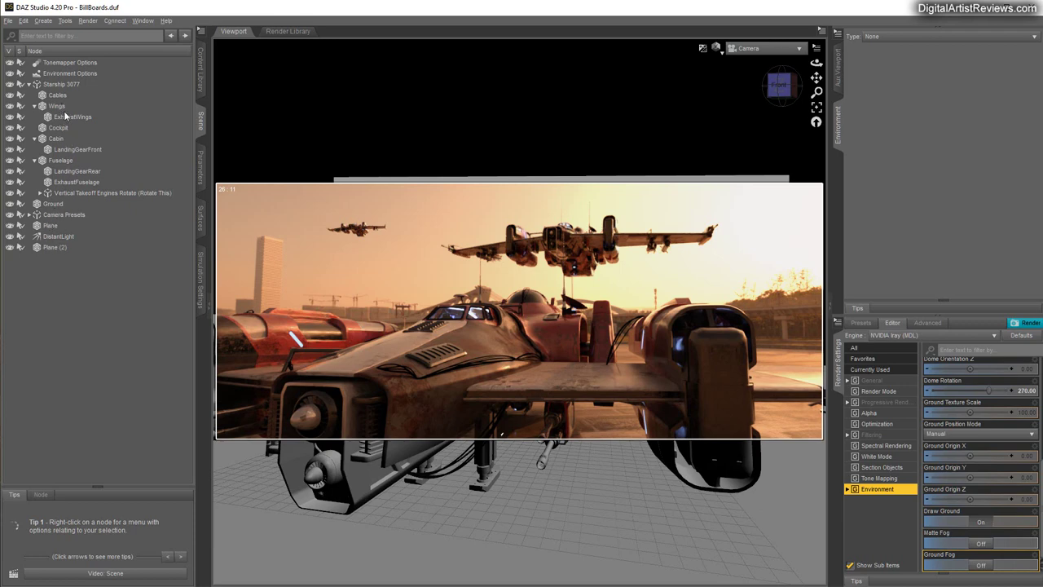
Set the first camera's Focal Distance to 500 and its F/Stop to 10
left_click(28, 215)
left_click(59, 224)
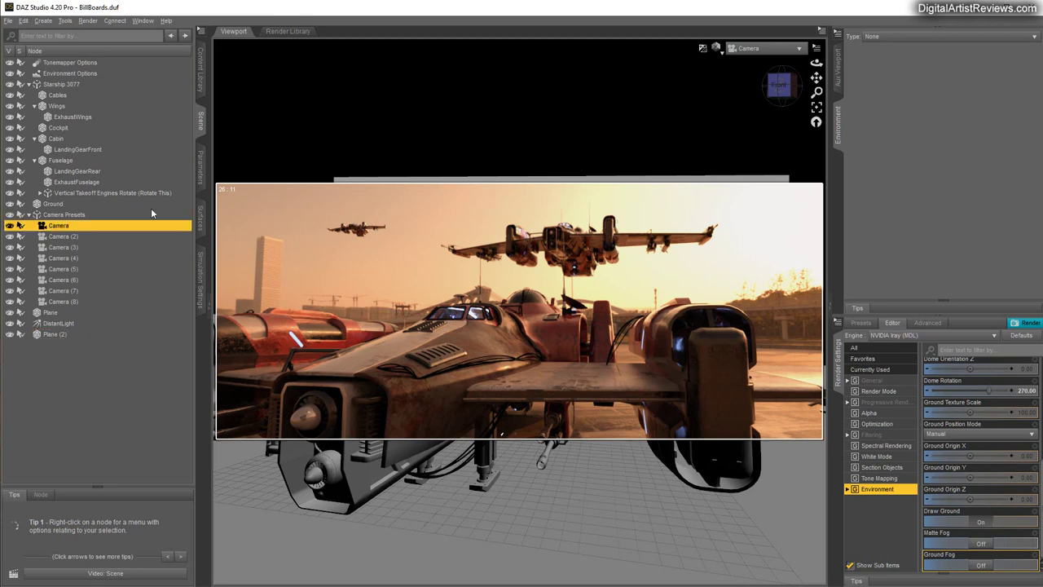
left_click(200, 163)
left_click(35, 167)
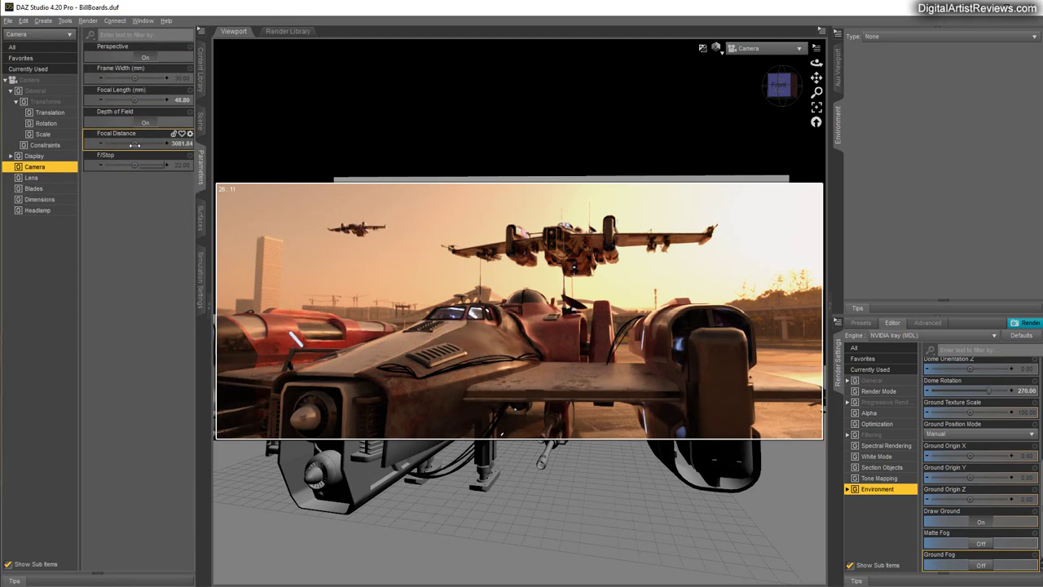
left_click(181, 145)
type("500")
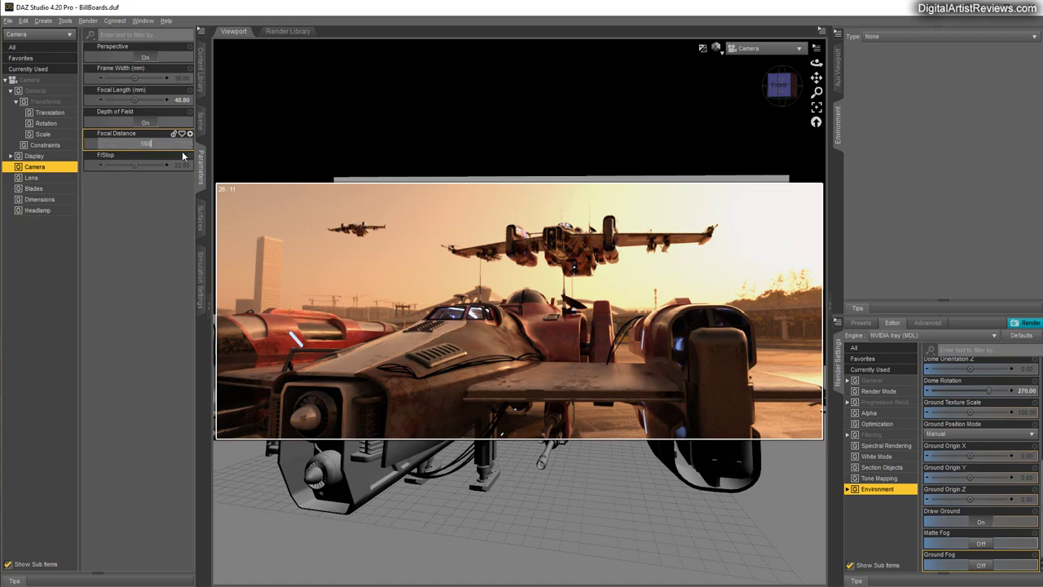
key("Return")
left_click(180, 165)
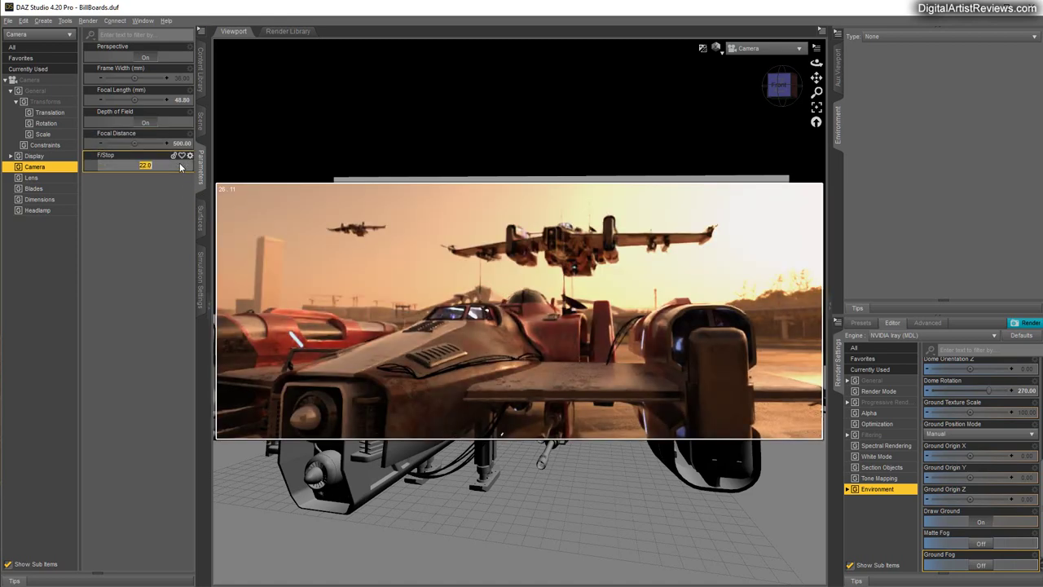
type("10")
key("Return")
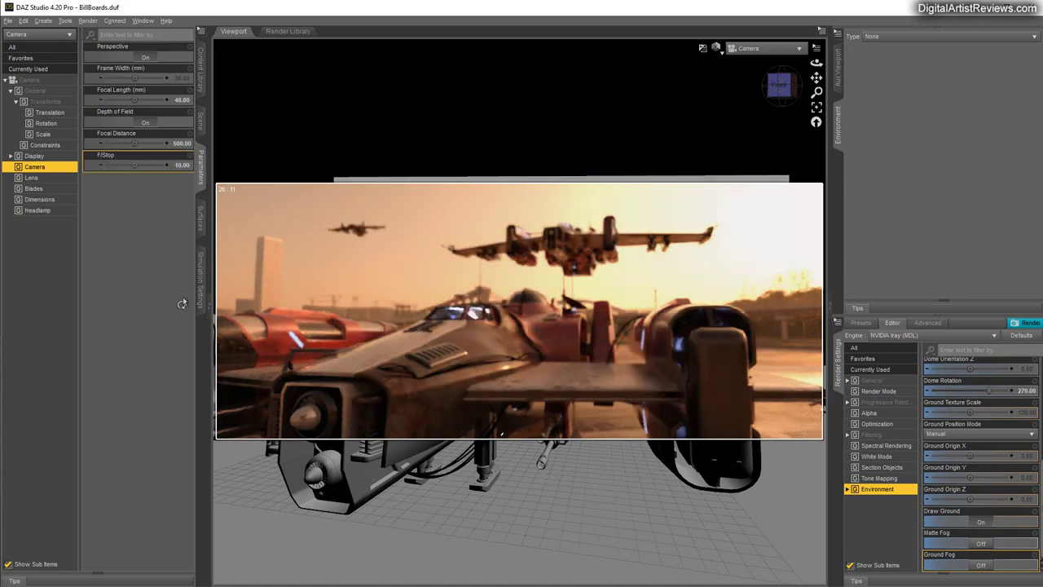
Increase the camera's Focal Distance, trying 700 first and settling on 800
left_click(177, 143)
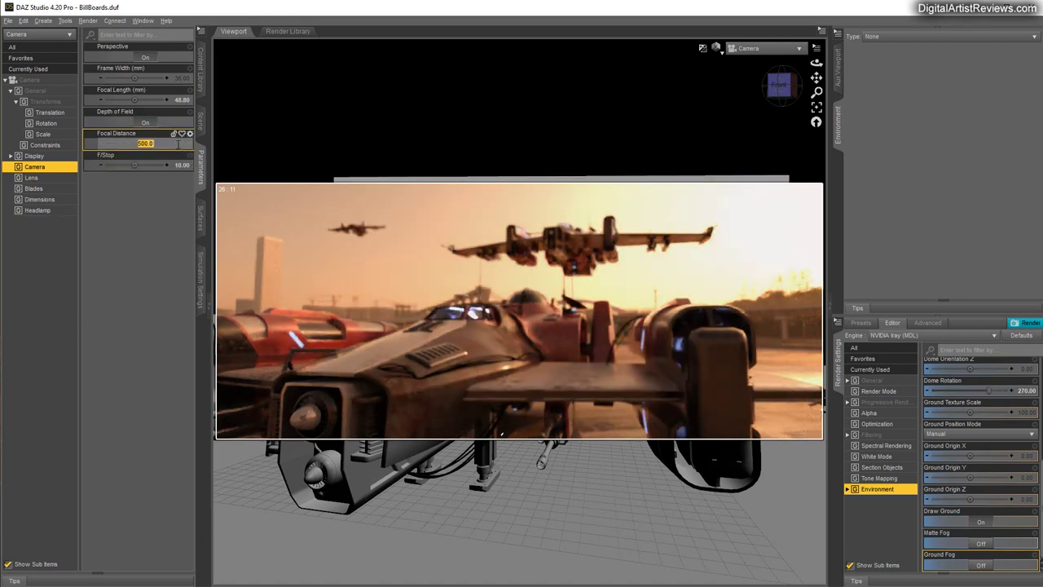
type("700")
key("Return")
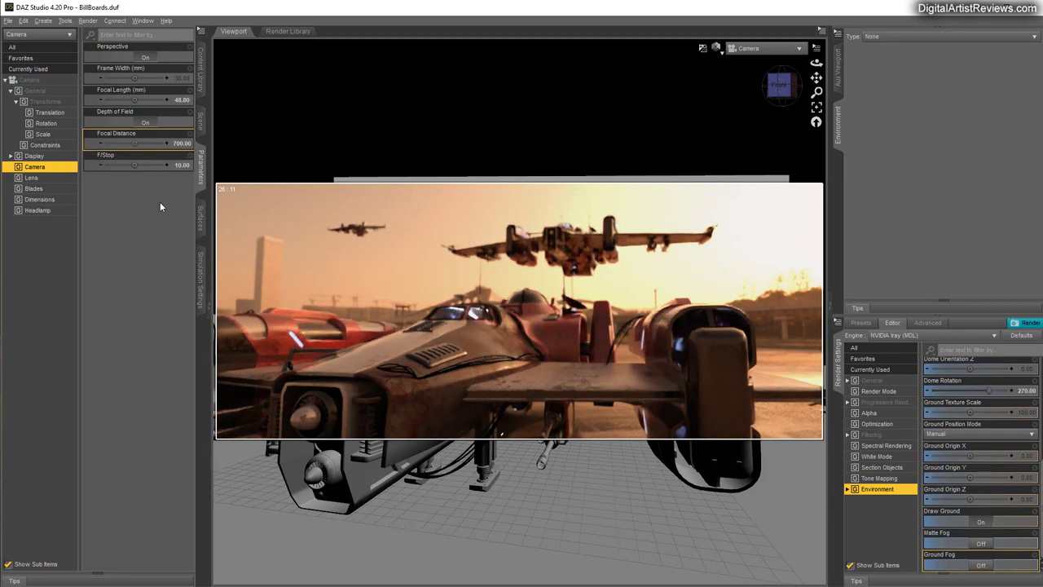
left_click(179, 144)
type("80")
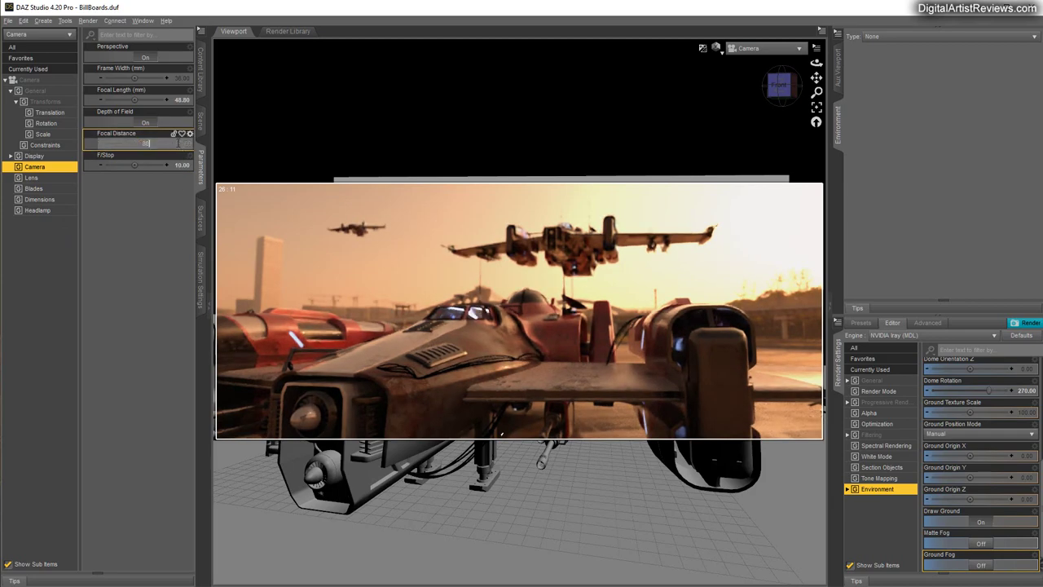
type("0")
key("Return")
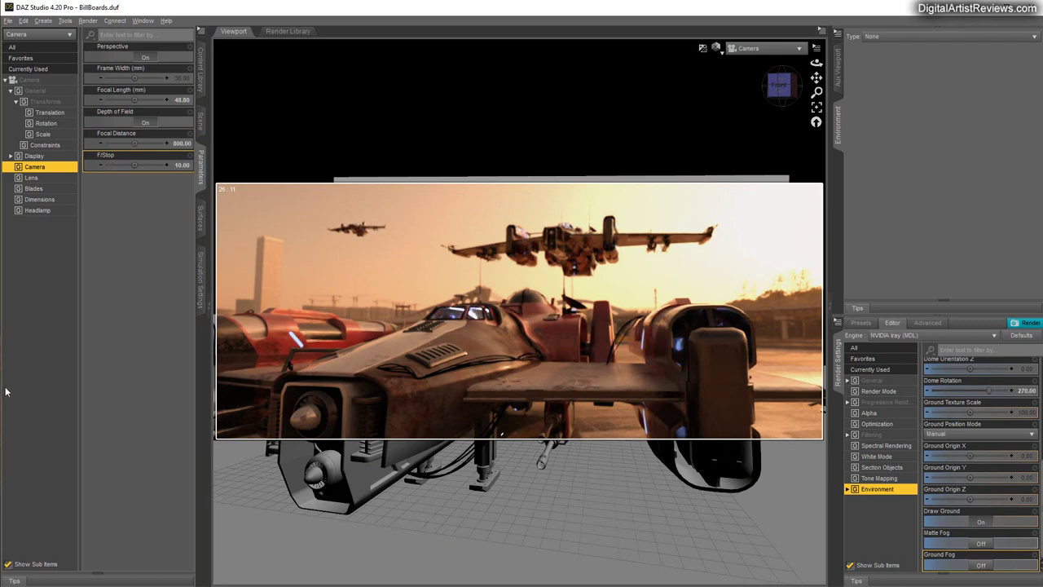
Create a new node instance of the first Plane
left_click(200, 122)
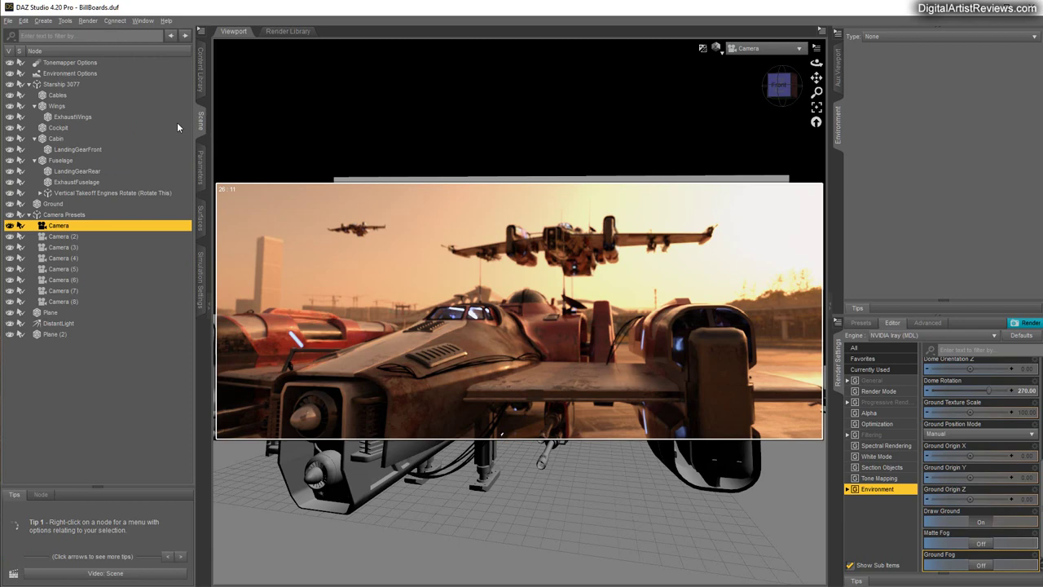
left_click(51, 313)
left_click(43, 20)
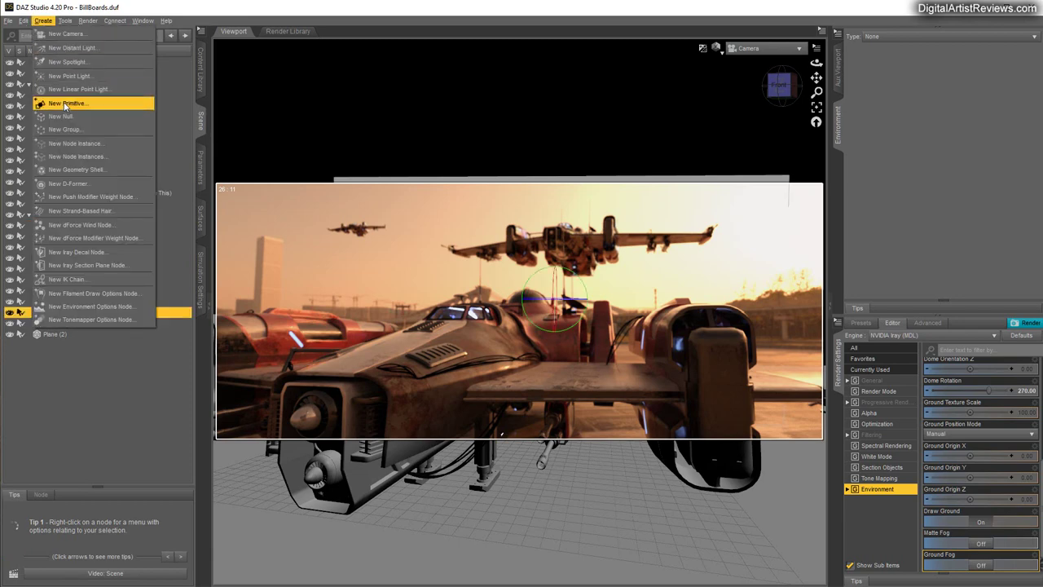
left_click(59, 142)
left_click(257, 377)
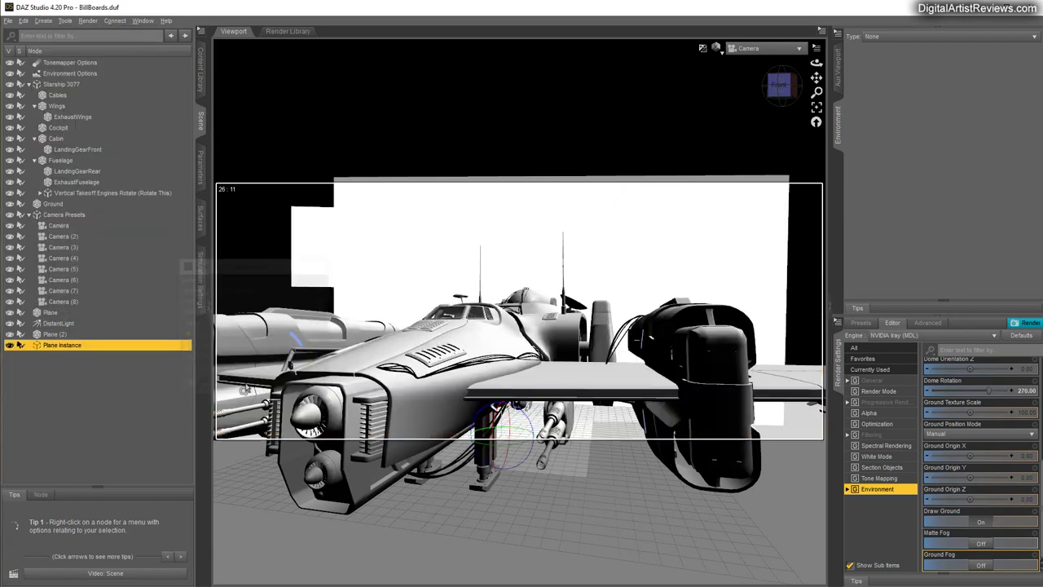
Move the Plane Instance to about X 1449, Y 468 and Z 1628
left_click(200, 167)
left_click_drag(135, 99, 111, 99)
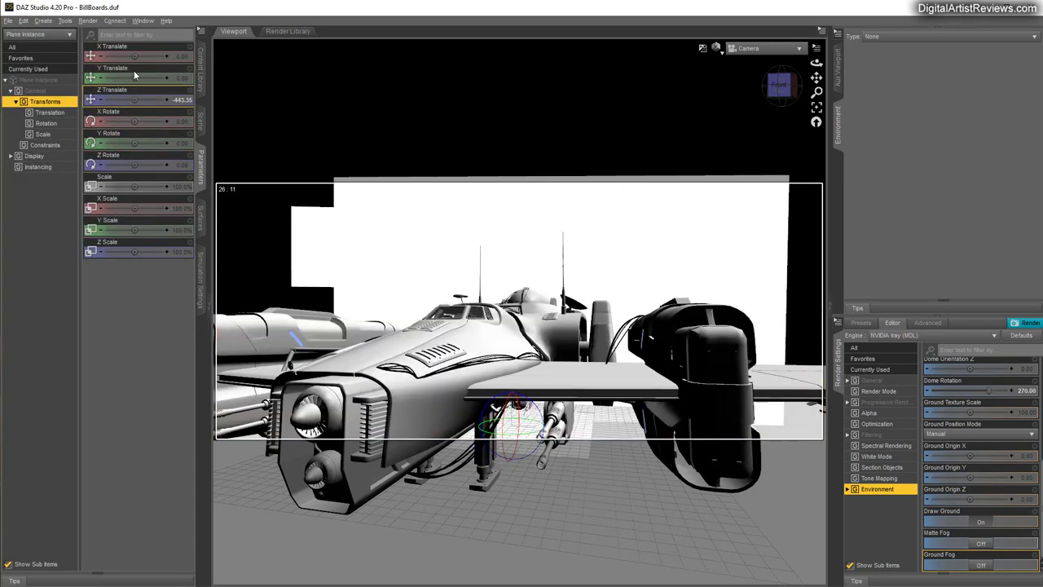
left_click_drag(133, 56, 159, 77)
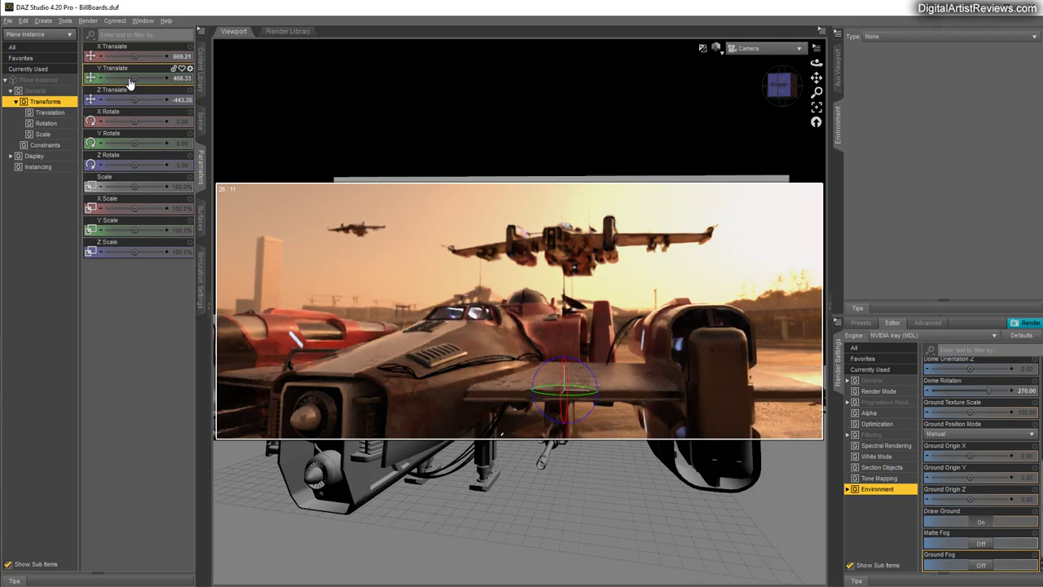
left_click(202, 121)
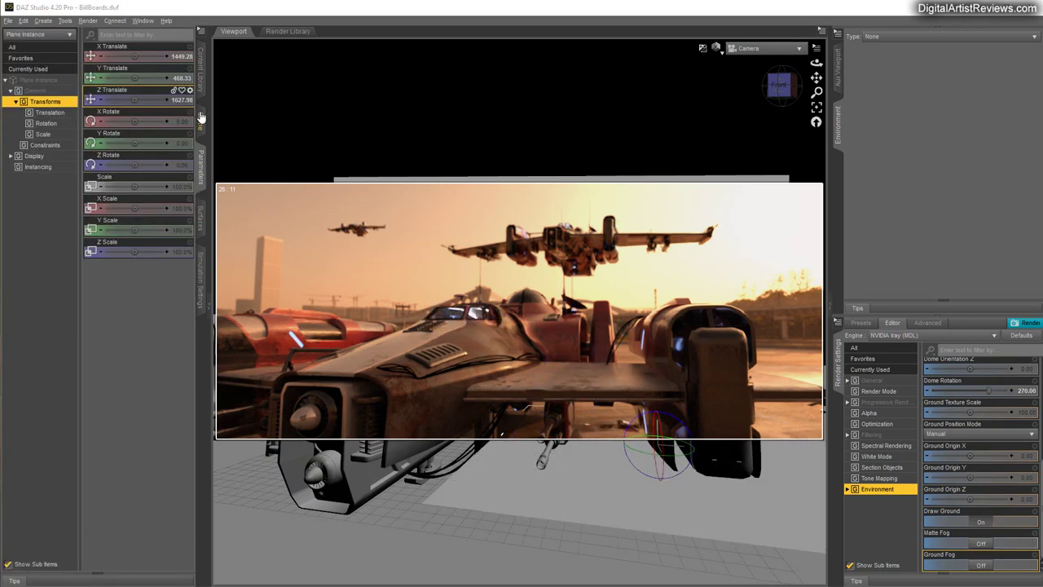
left_click(201, 120)
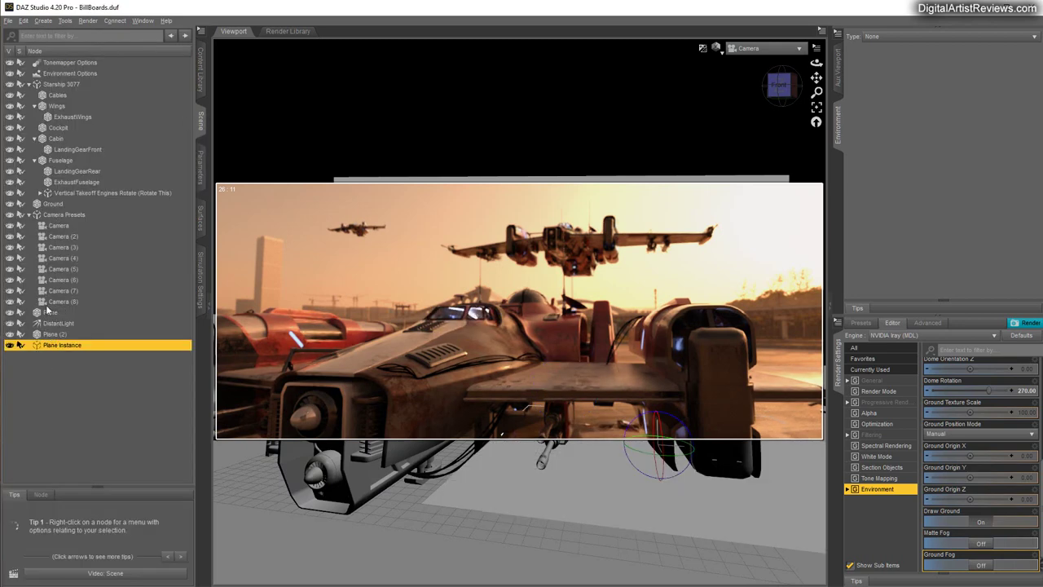
left_click_drag(47, 310, 46, 313)
left_click(23, 21)
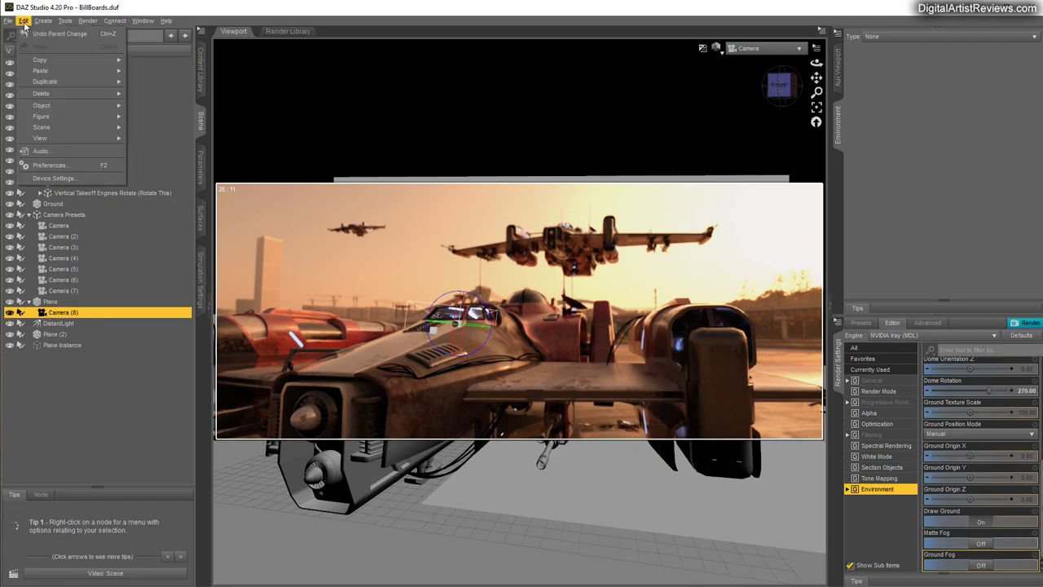
left_click(49, 33)
Match the Plane Instance's transforms to the first Plane and shift it to about X 344 and Z -5694
left_click(51, 314)
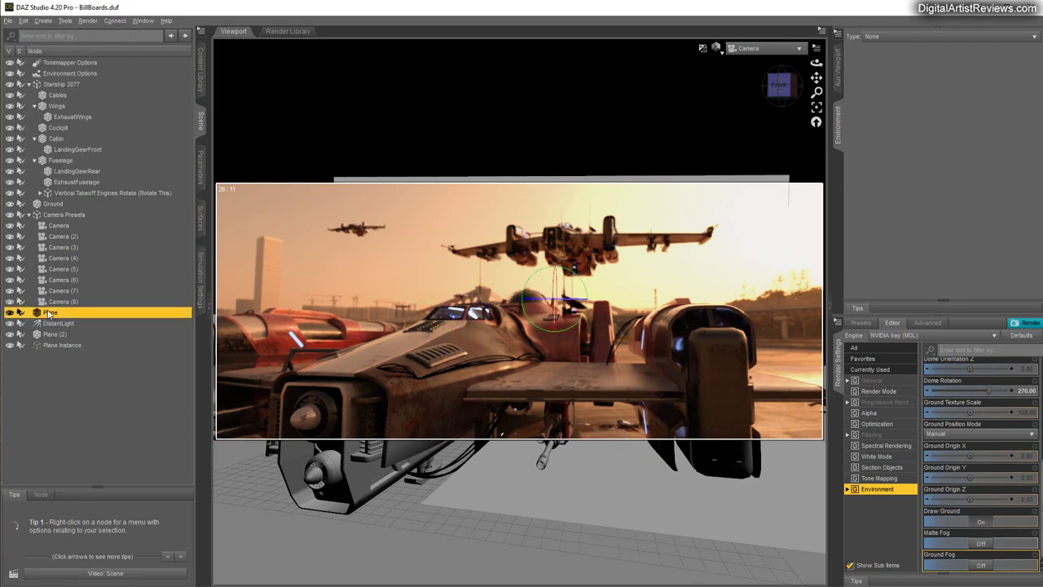
left_click(63, 346)
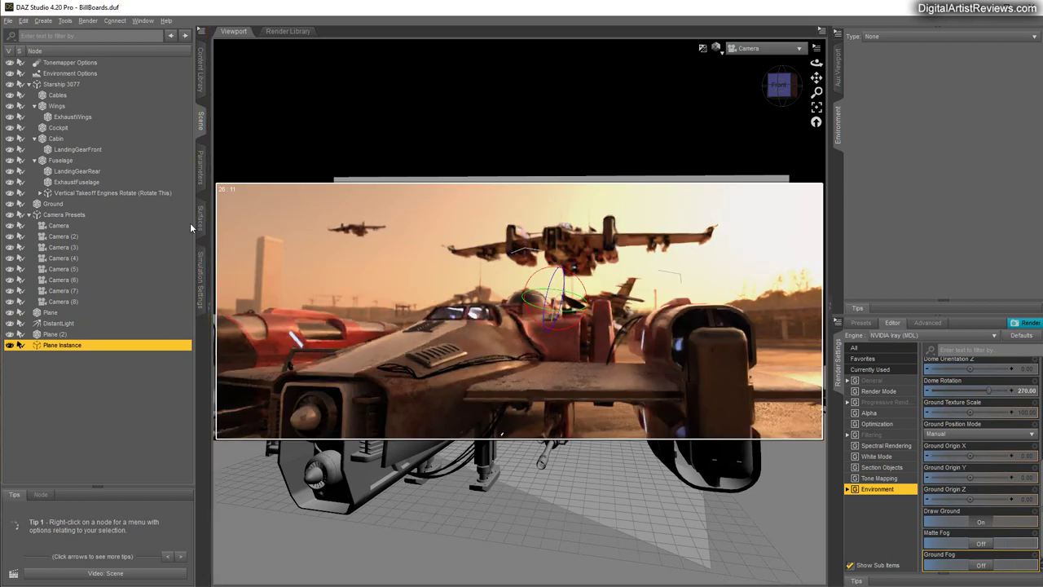
left_click(200, 164)
left_click_drag(136, 57, 158, 56)
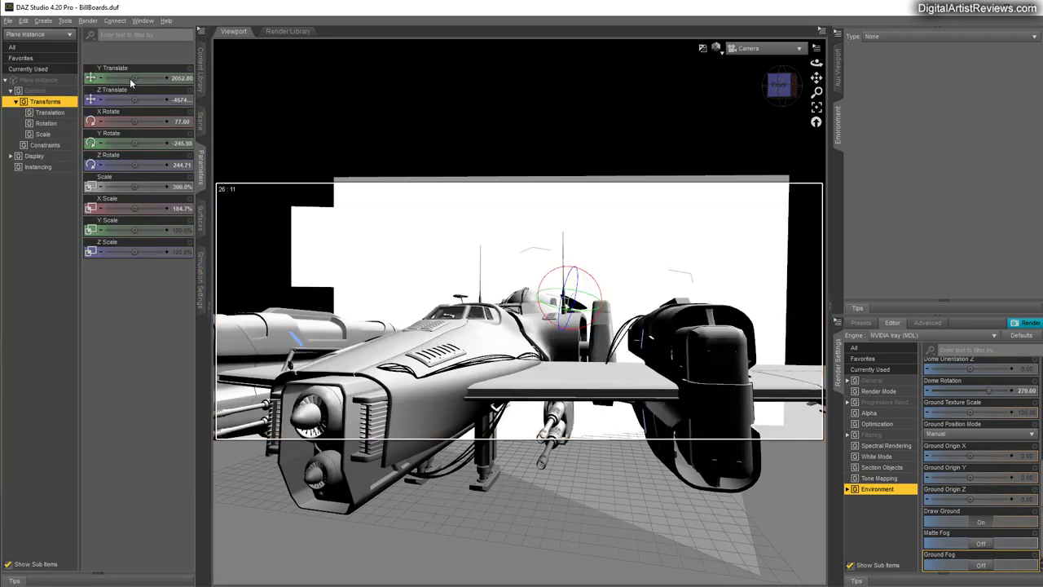
left_click_drag(133, 99, 102, 99)
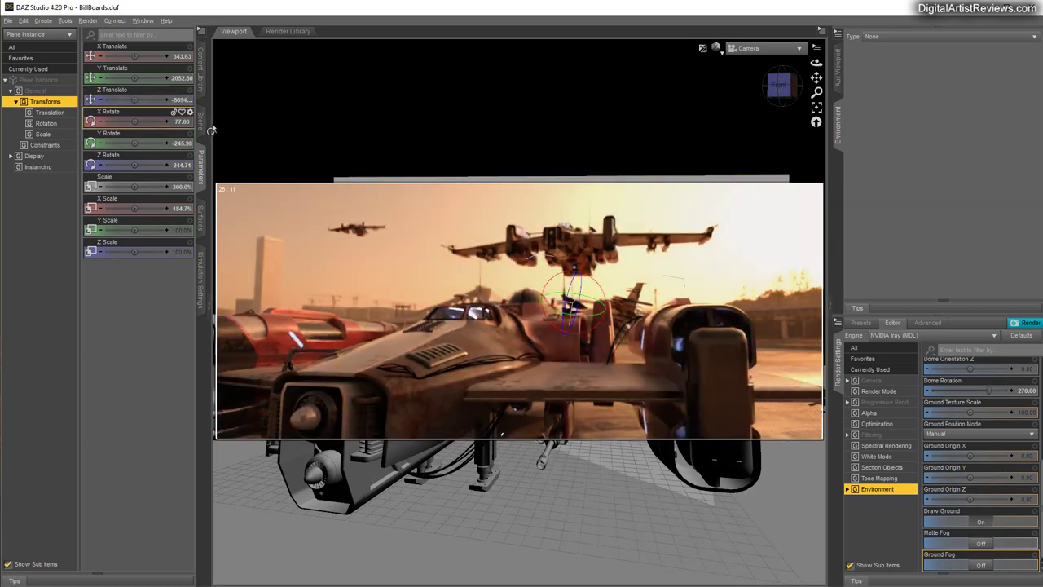
Raise the Plane Instance to about Y 3367 and rotate it to about X -254, Y 21 and Z 4 degrees
left_click(201, 120)
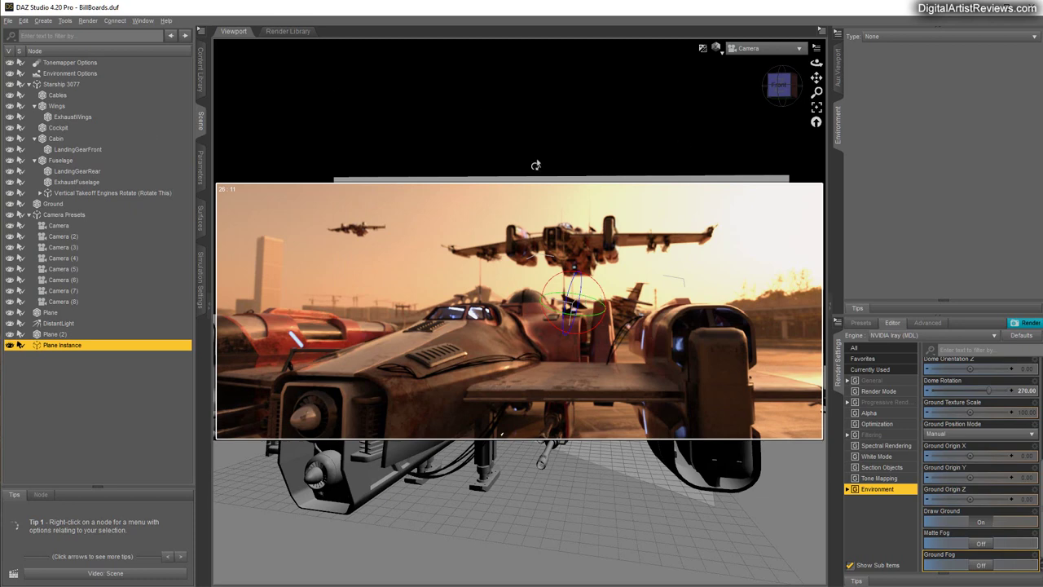
left_click(203, 167)
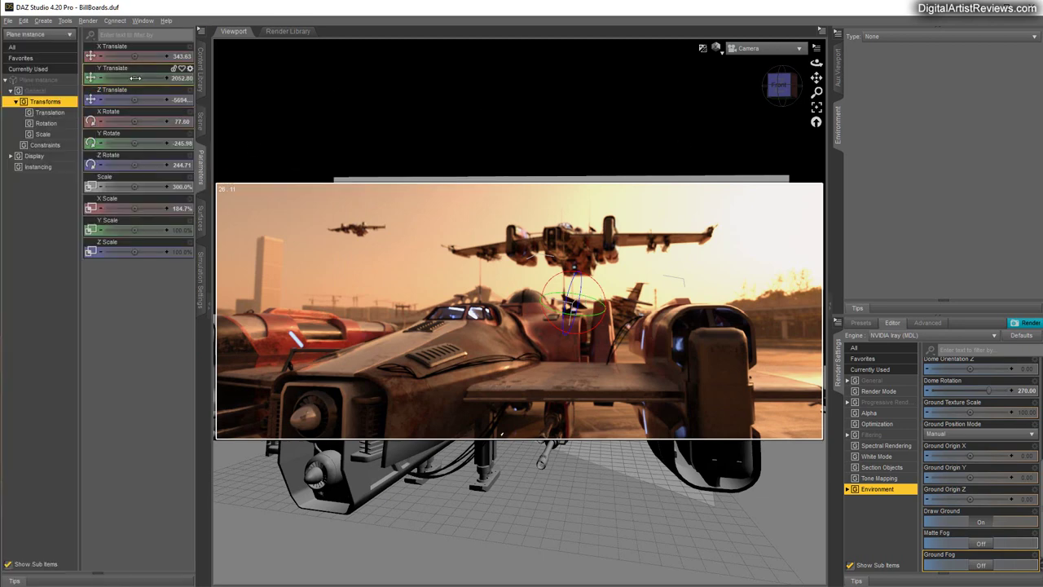
left_click_drag(153, 78, 155, 78)
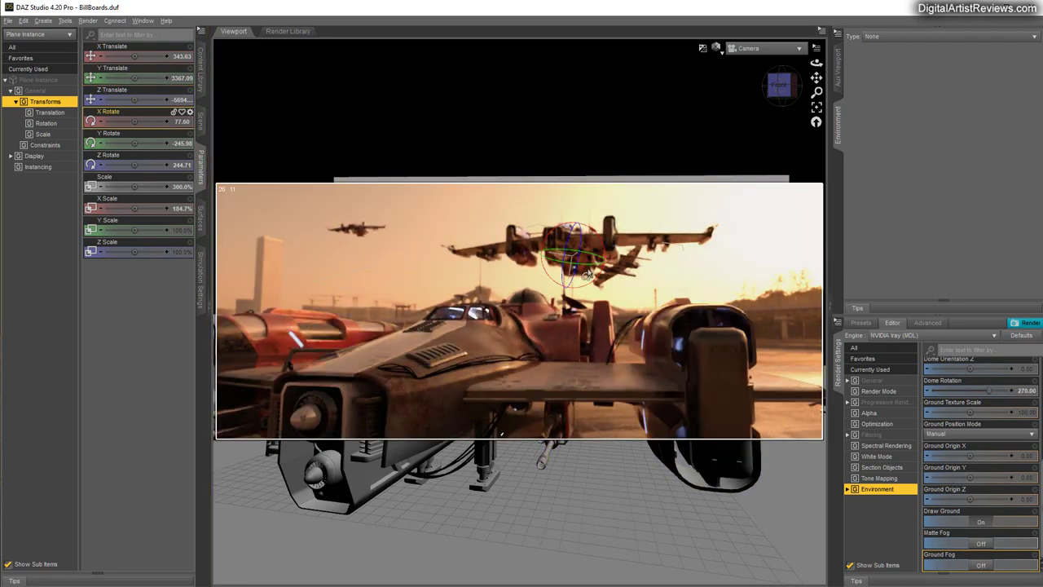
mouse_move(584, 266)
left_mouse_down()
mouse_move(574, 269)
mouse_move(592, 253)
mouse_move(597, 262)
mouse_move(589, 218)
left_mouse_up()
left_click_drag(558, 262, 567, 261)
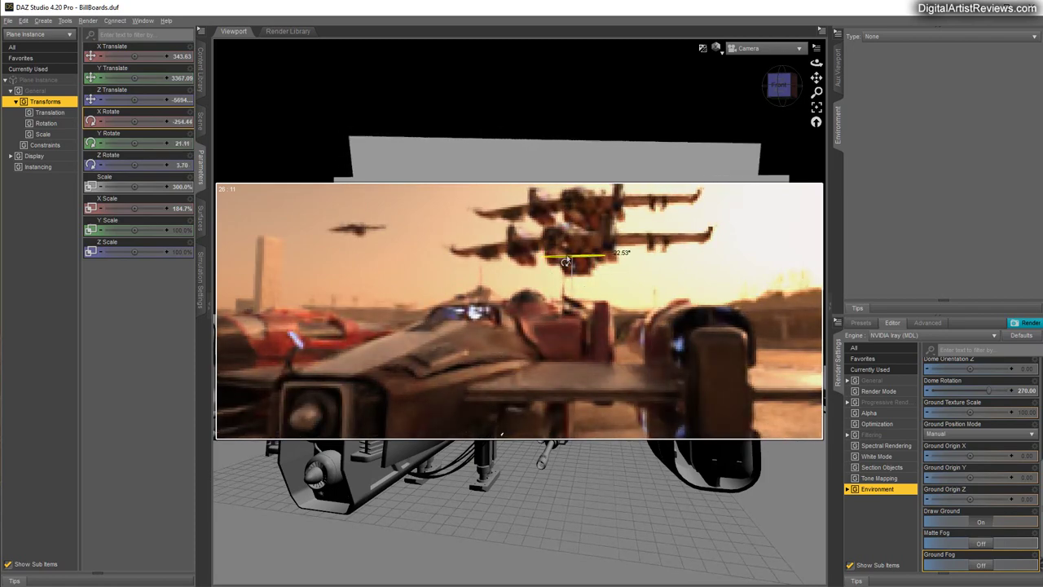
Move the Plane Instance to about Y 1698 and Z -7675, and turn its Y rotation to about 15 degrees
left_click_drag(138, 103, 112, 81)
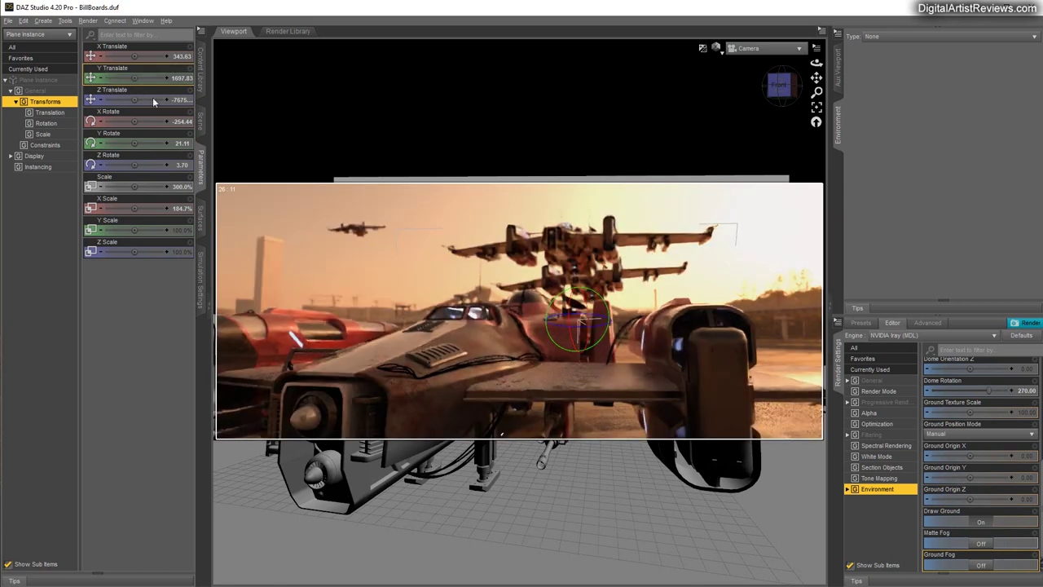
mouse_move(597, 322)
left_mouse_down()
mouse_move(580, 319)
mouse_move(598, 323)
left_mouse_up()
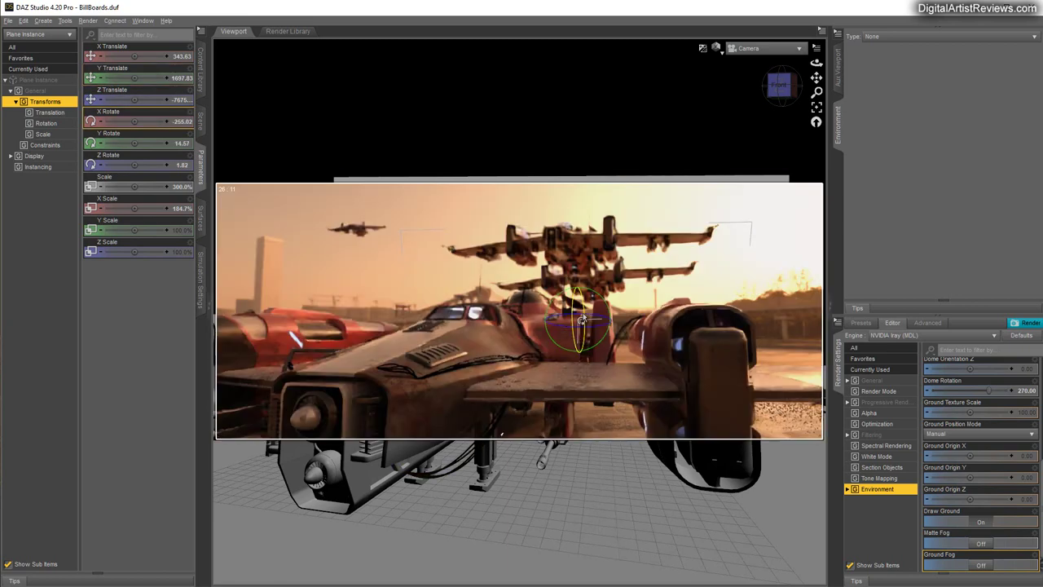
left_click(572, 312)
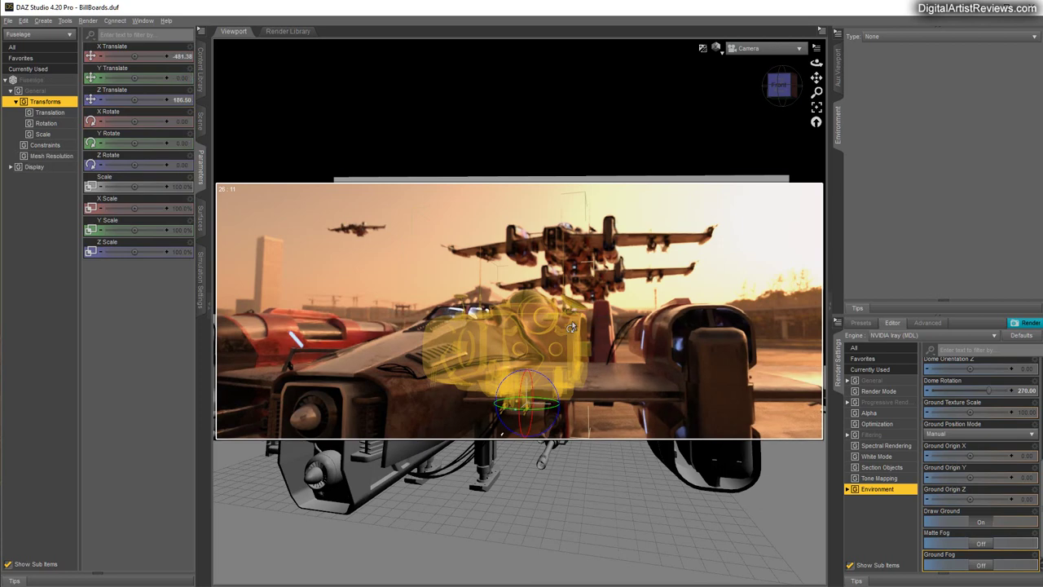
Delete the Plane Instance from the scene
left_click(198, 122)
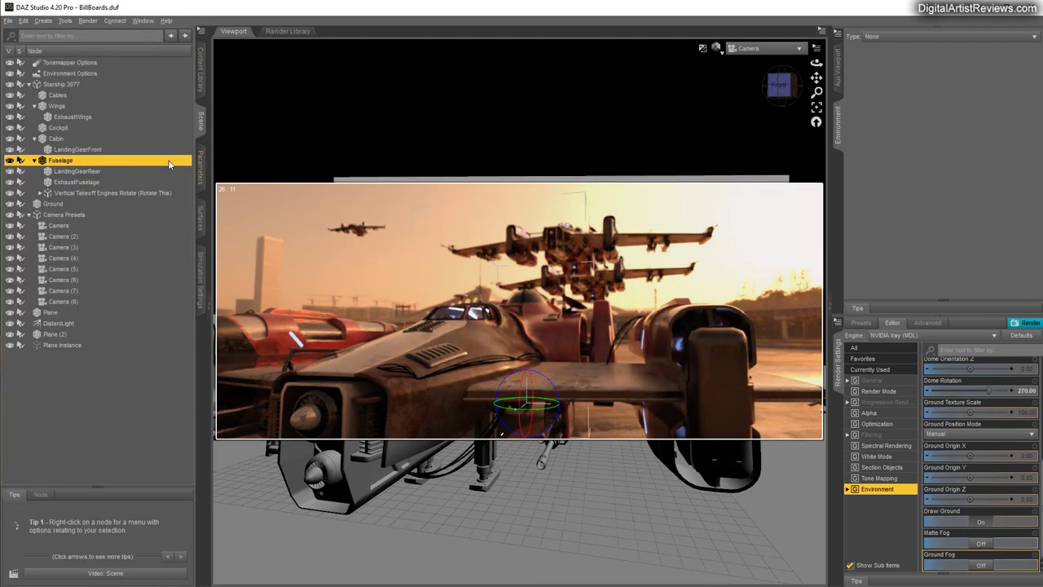
left_click(55, 335)
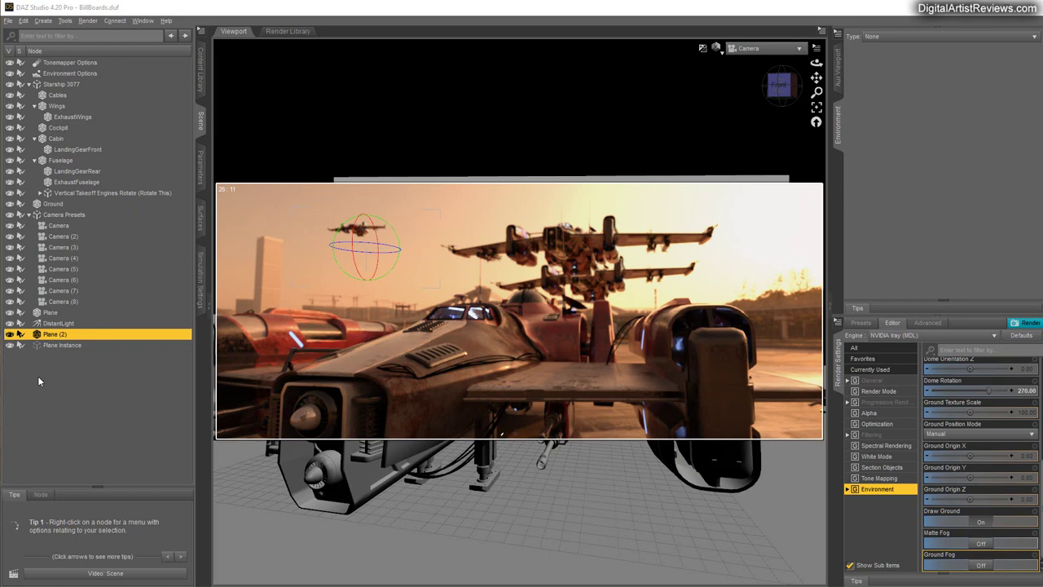
left_click(49, 345)
right_click(49, 345)
left_click(69, 364)
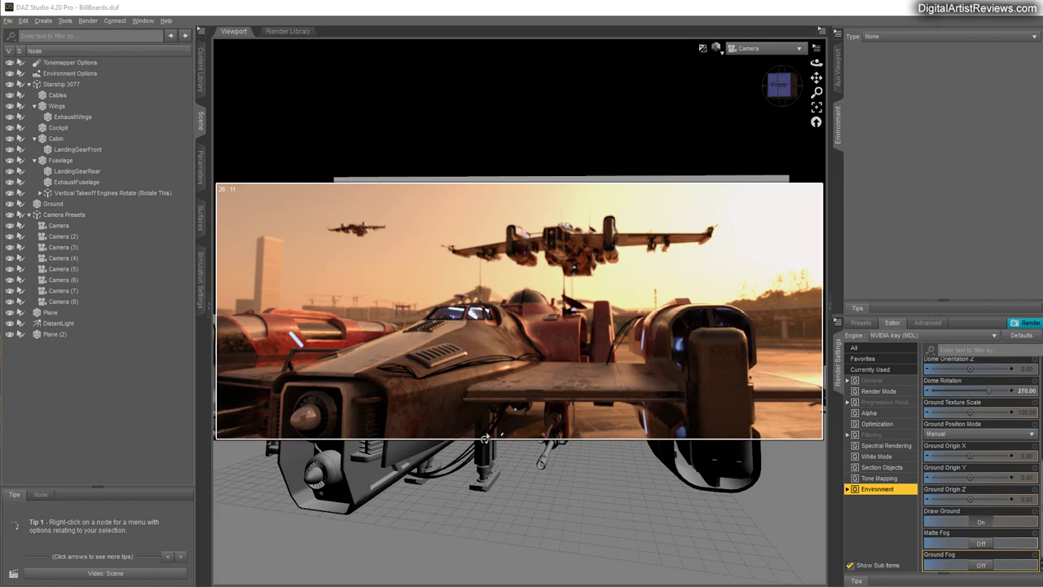
Delete the Starship 3077 model, keeping the two billboard planes in the scene
left_click_drag(817, 63, 708, 25)
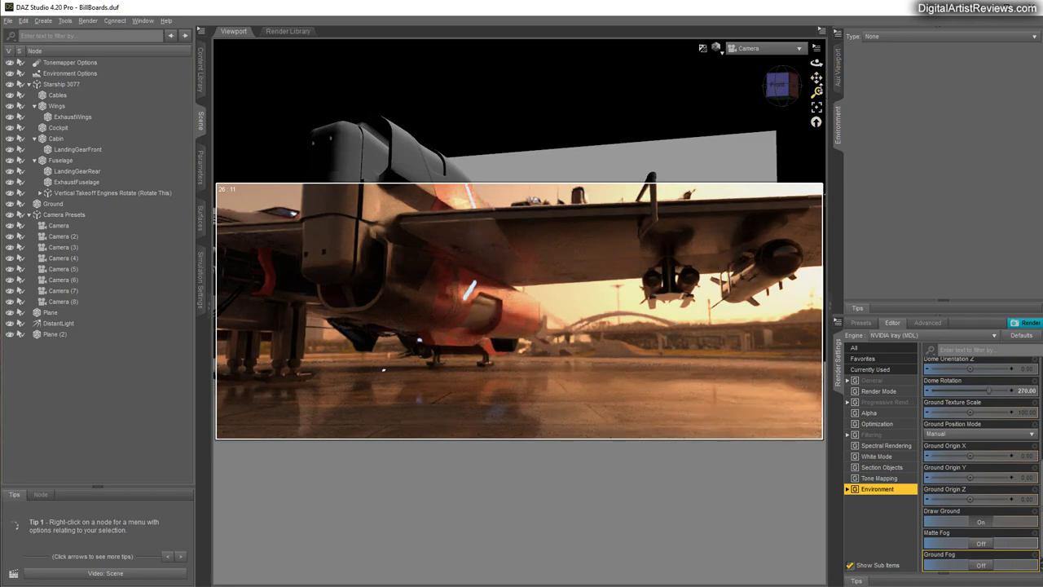
left_click_drag(383, 369, 408, 358)
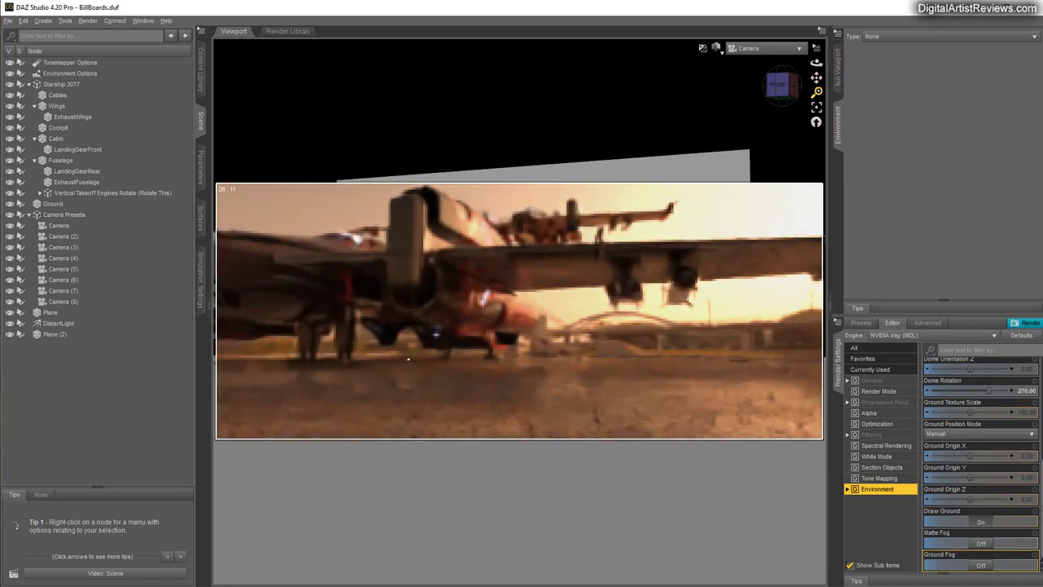
left_click_drag(816, 92, 816, 101)
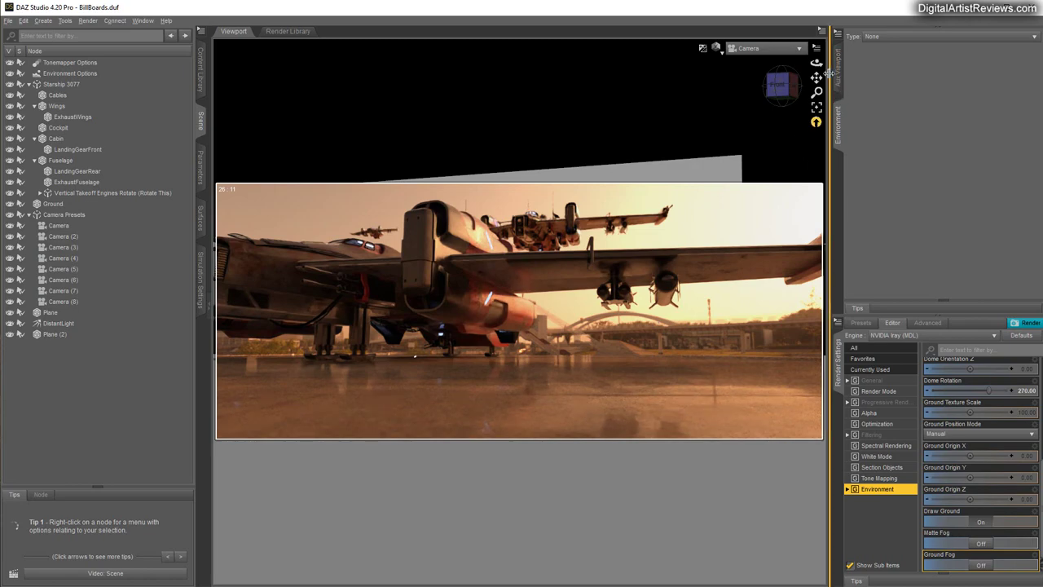
left_click_drag(816, 62, 822, 77)
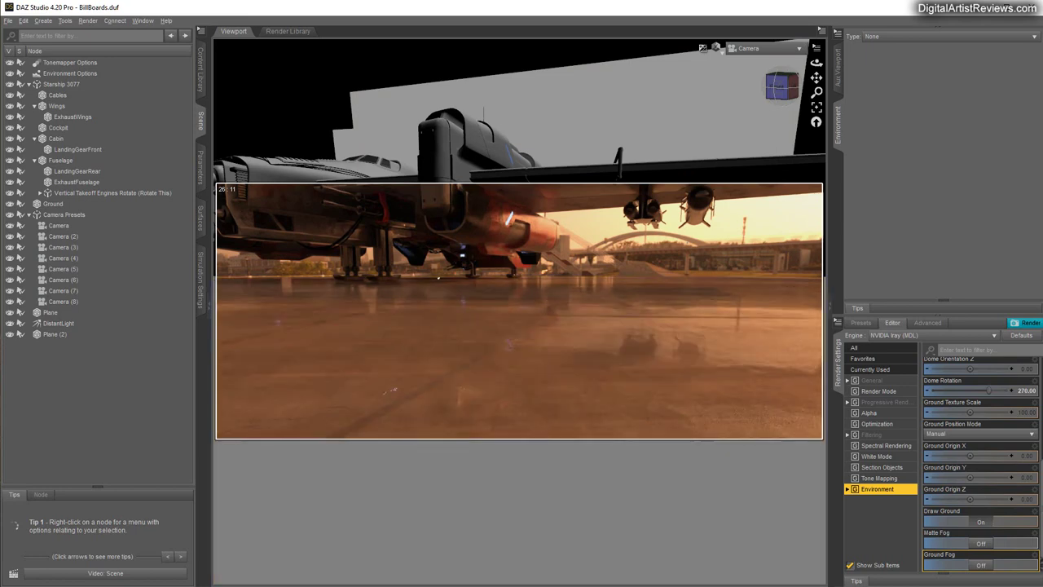
left_click(57, 85)
key("Delete")
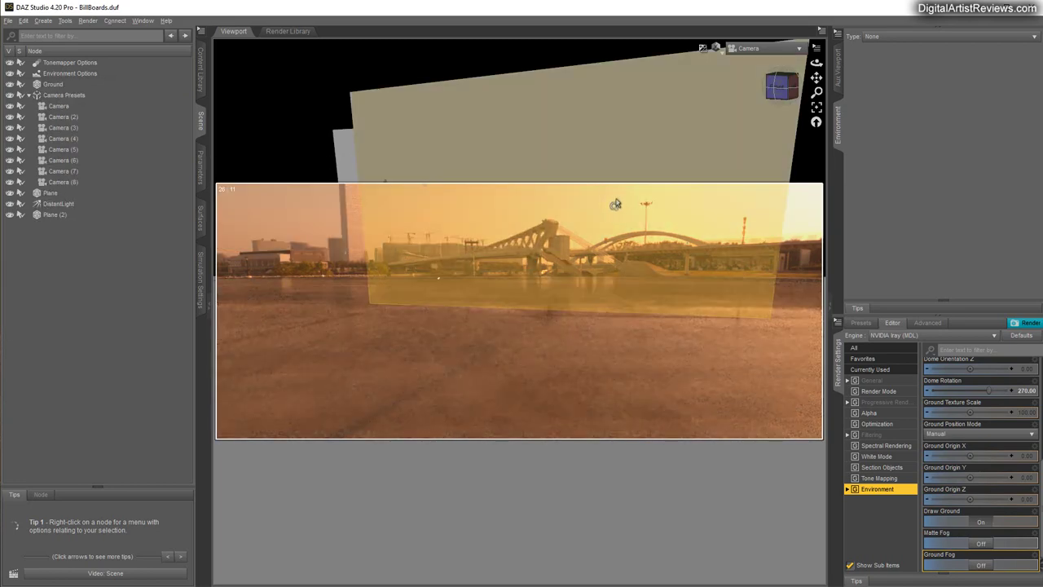
Lower the first Plane to about Y 104 so its flying ship sits closer to the ground
left_click_drag(816, 92, 816, 114)
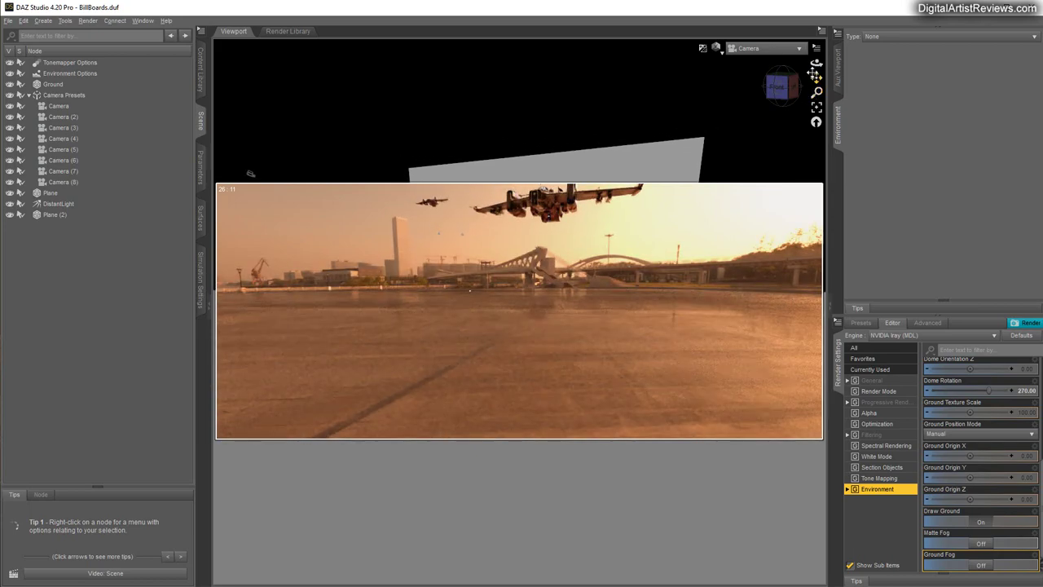
left_click_drag(813, 74, 816, 80)
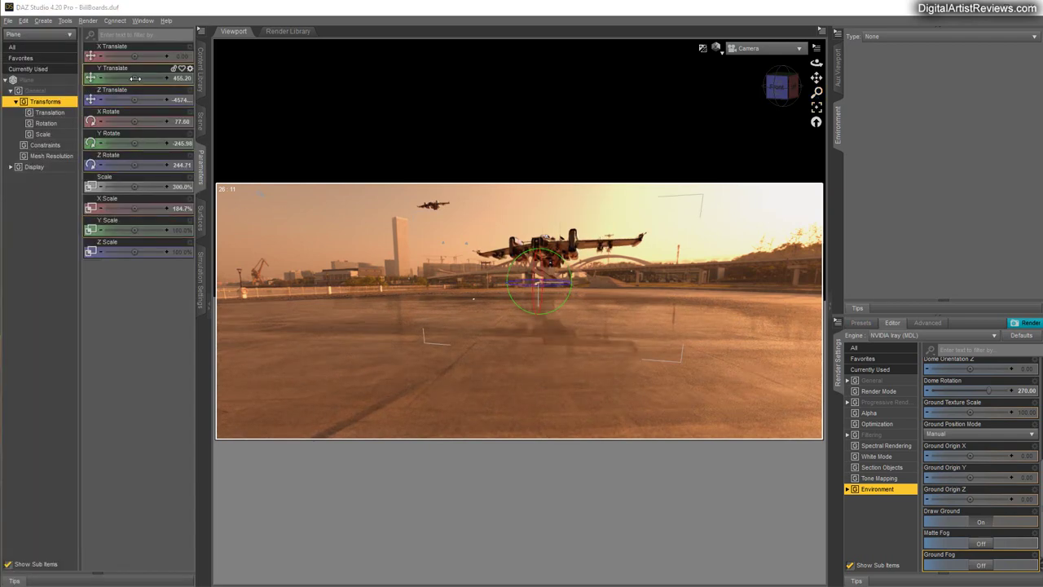
left_click_drag(135, 78, 111, 79)
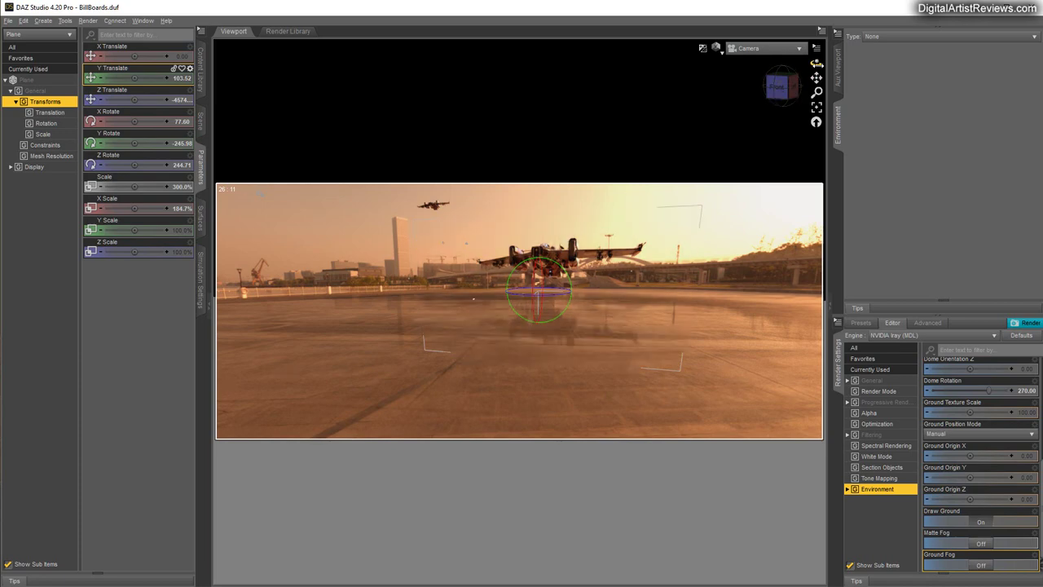
left_click_drag(815, 64, 814, 122)
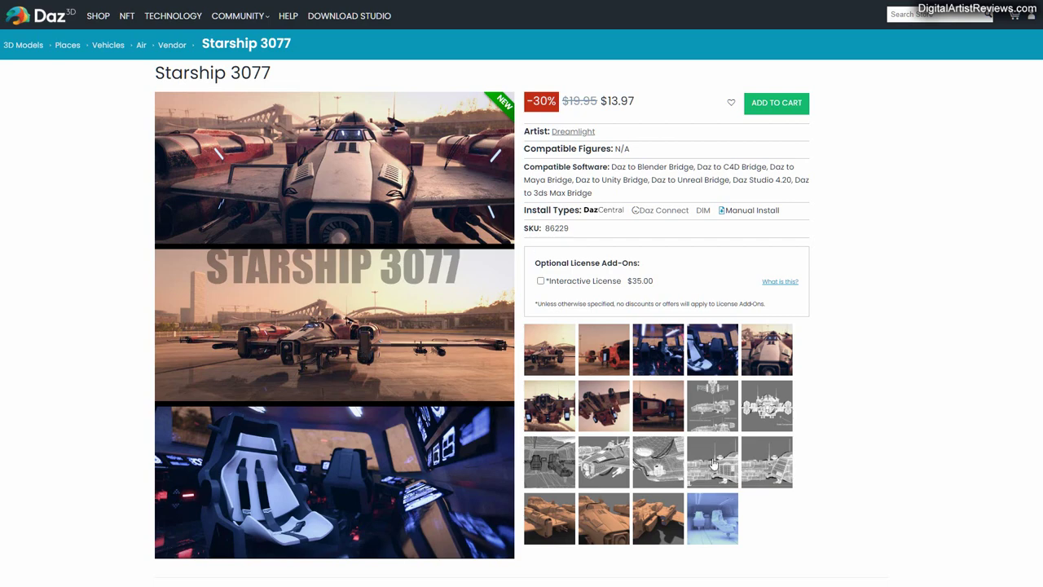
Look through the Starship 3077 gallery images on the Daz 3D store page, including the exterior renders, cockpit and wireframe views
left_click(713, 411)
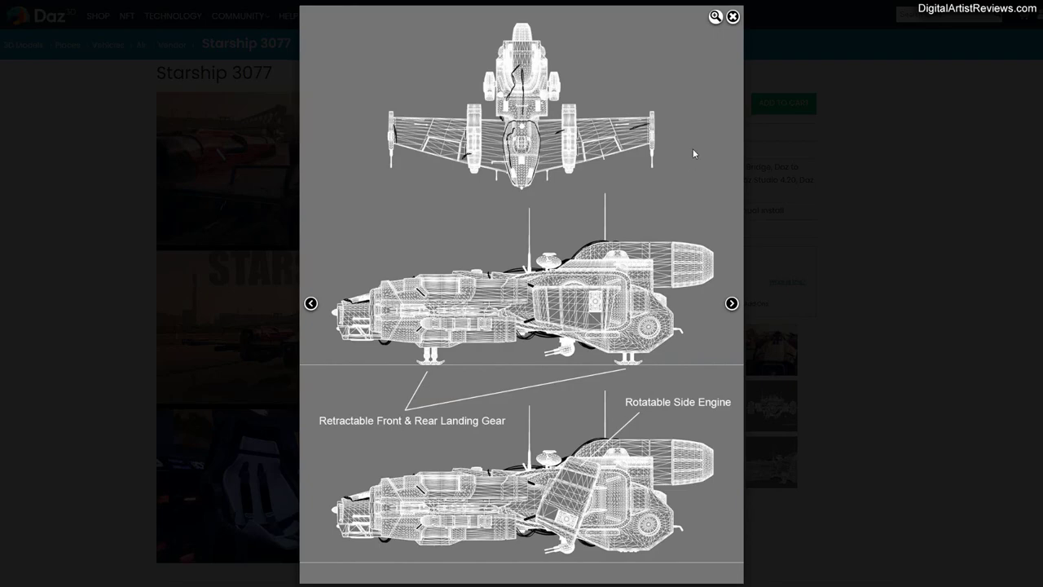
left_click(732, 17)
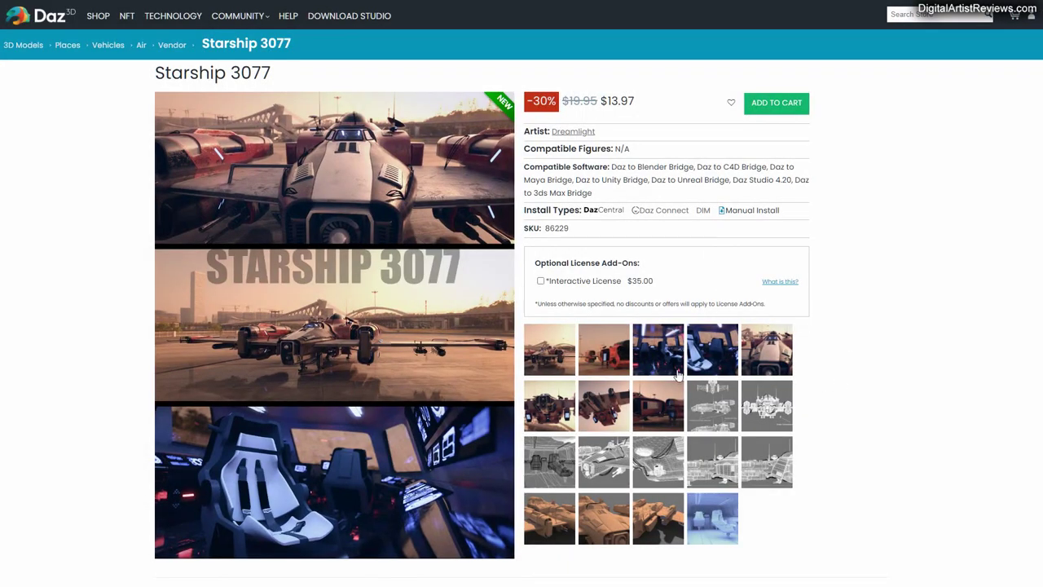
left_click(619, 360)
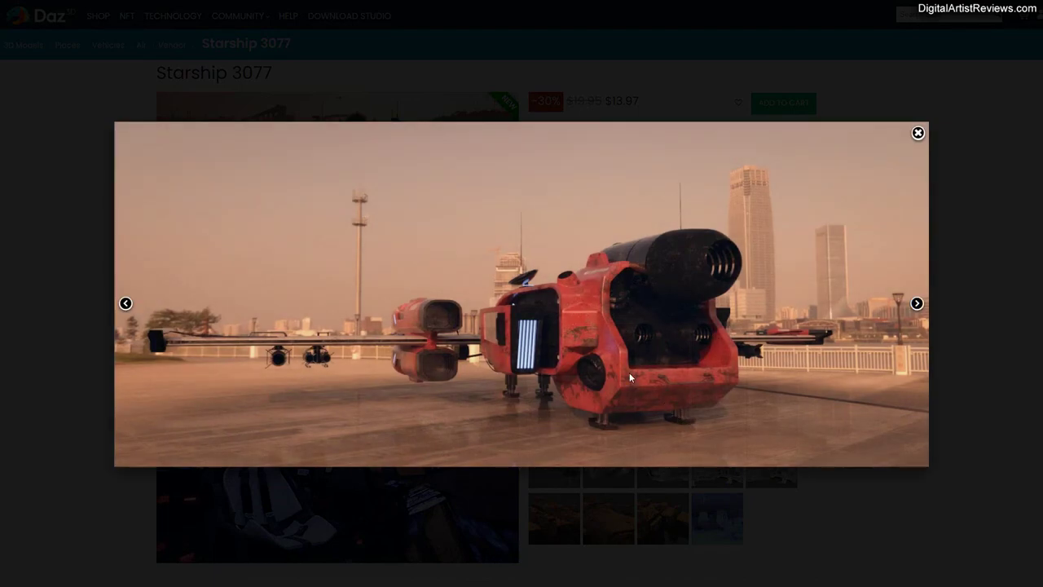
left_click(916, 303)
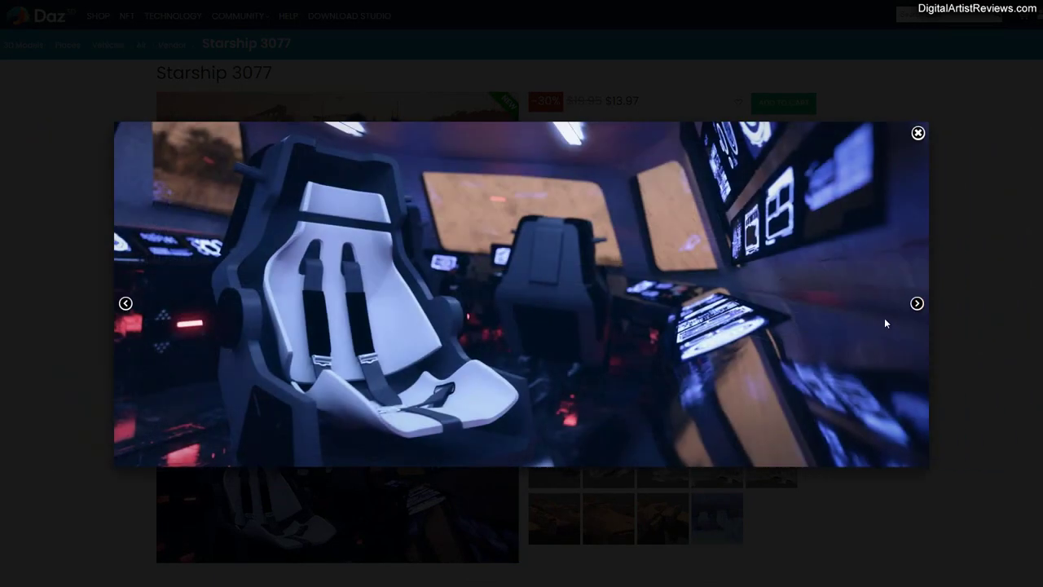
left_click(916, 304)
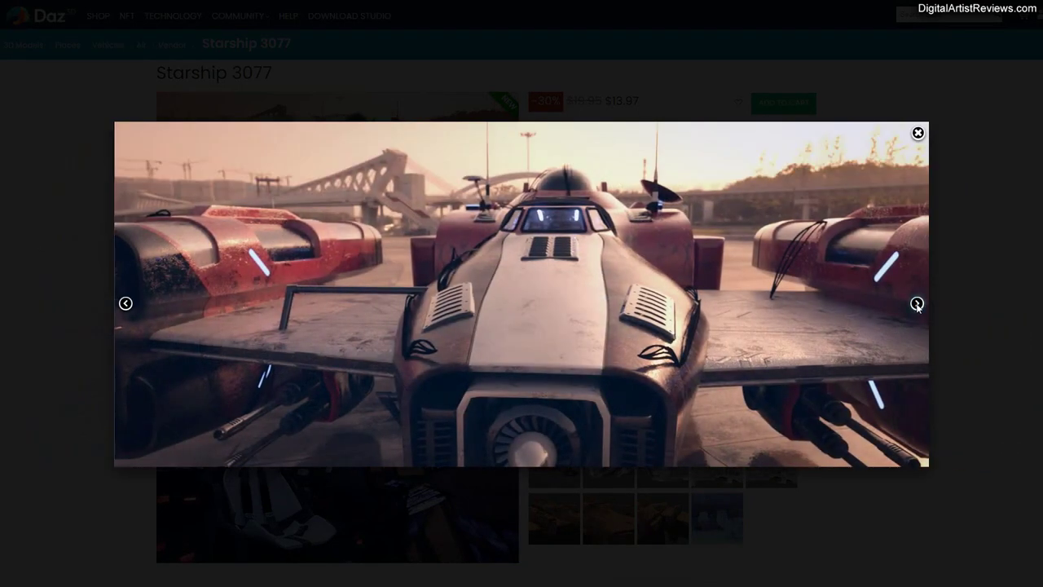
left_click(916, 303)
left_click(916, 303)
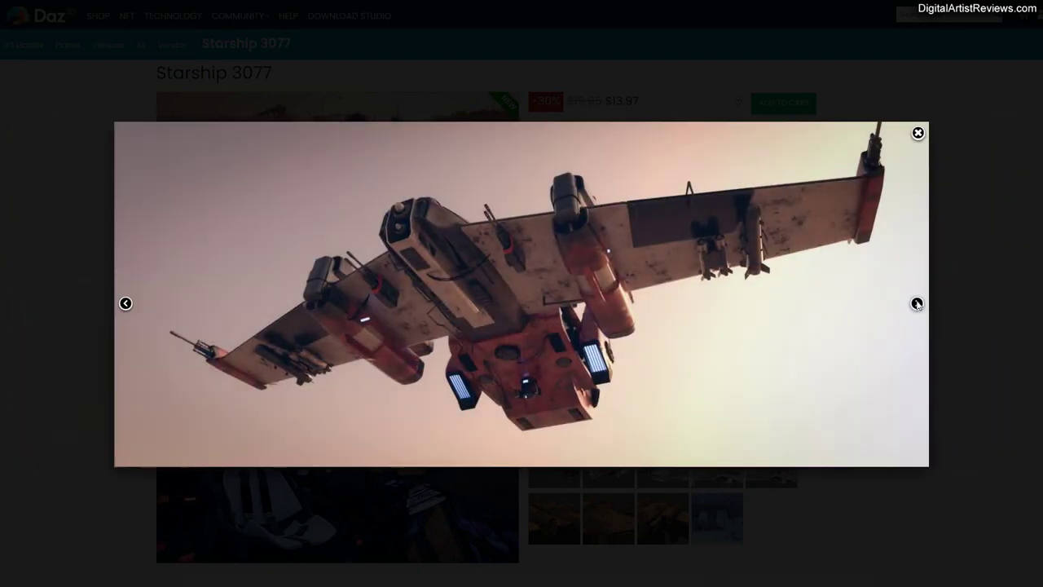
left_click(916, 303)
left_click(917, 303)
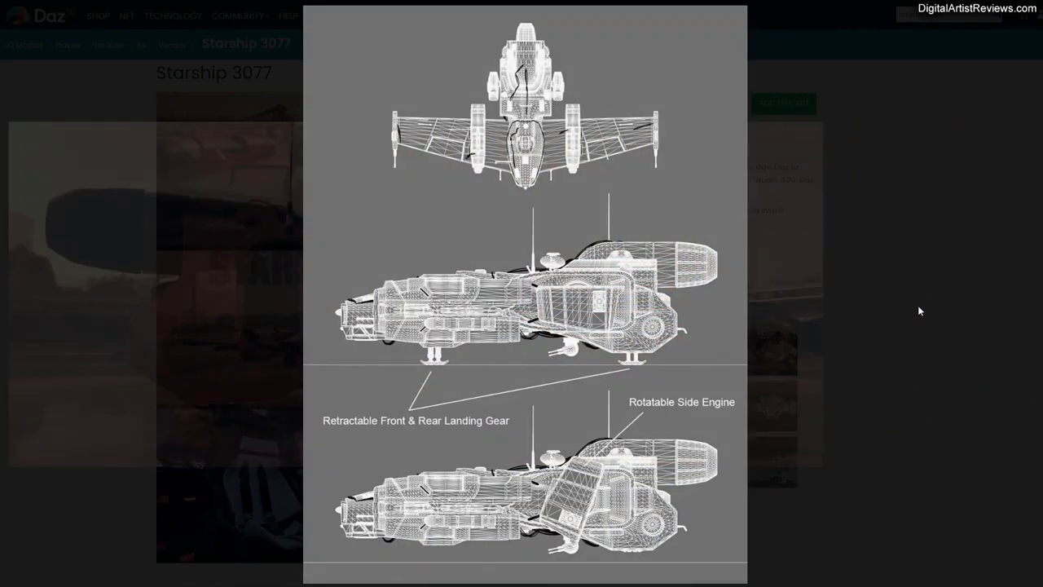
left_click(731, 303)
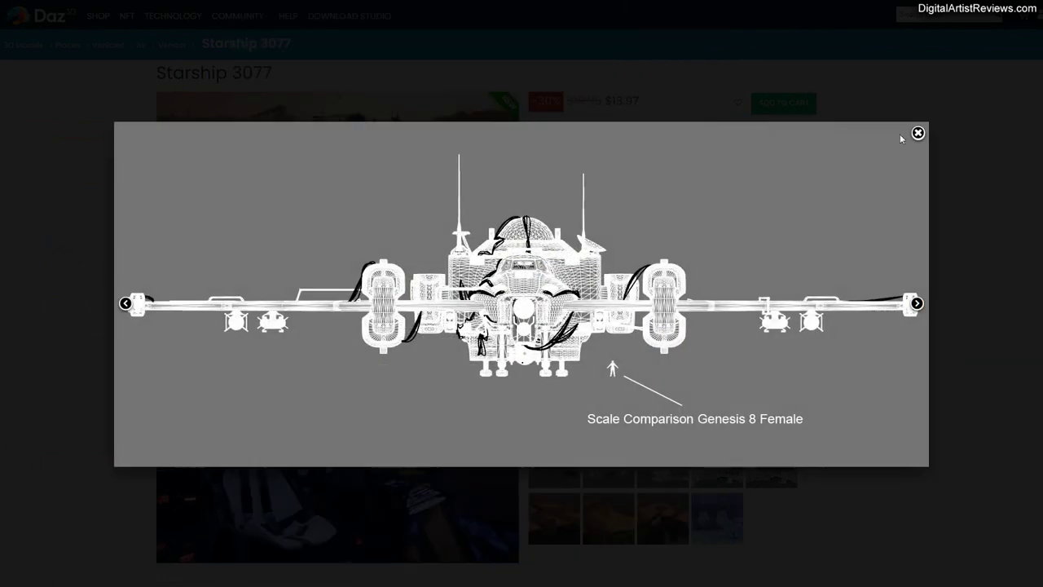
left_click(916, 133)
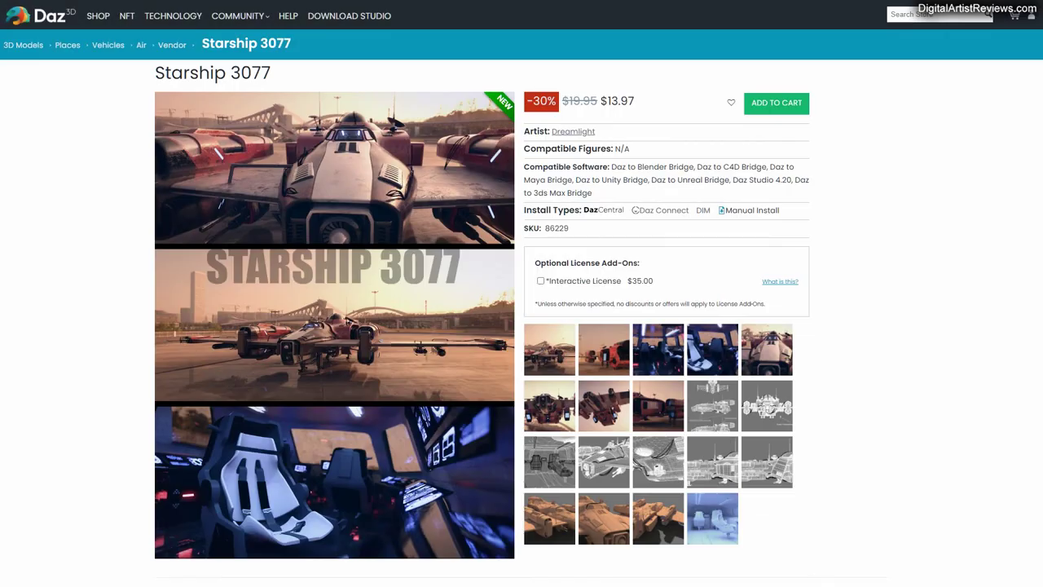